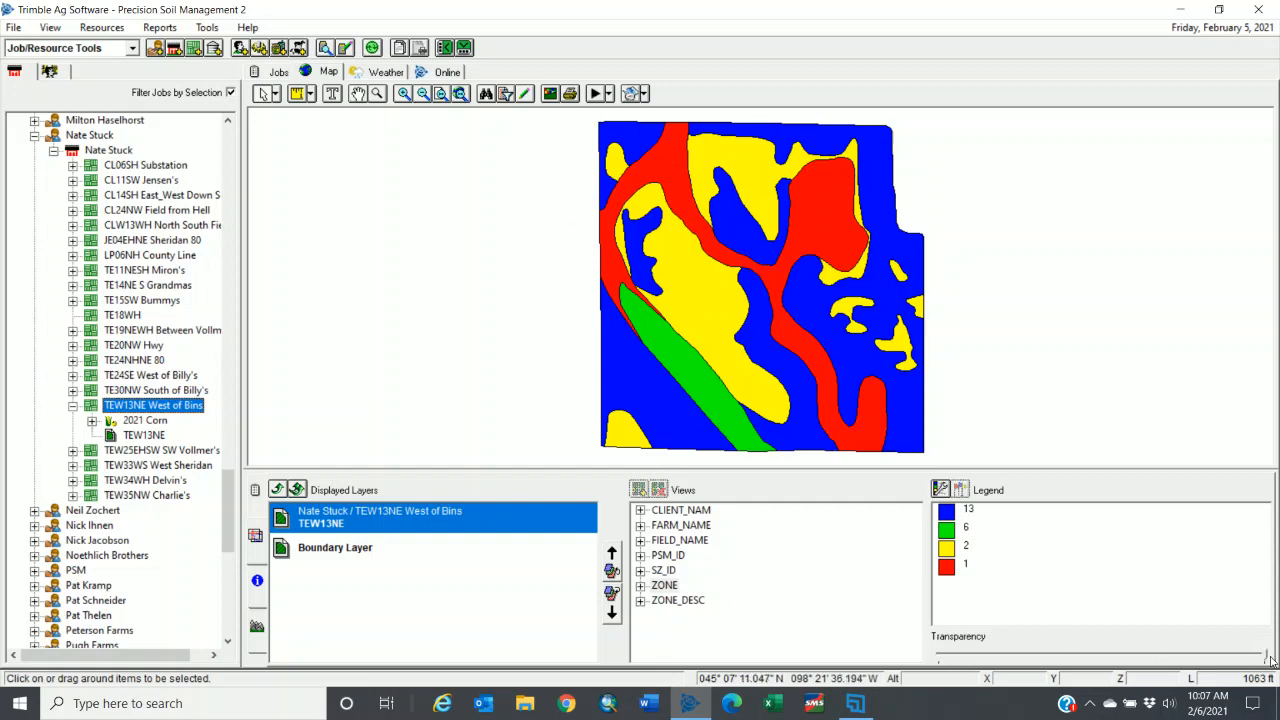
Make the TEW13NE zone layer fully transparent and turn on the background imagery.
drag(1267, 657, 936, 673)
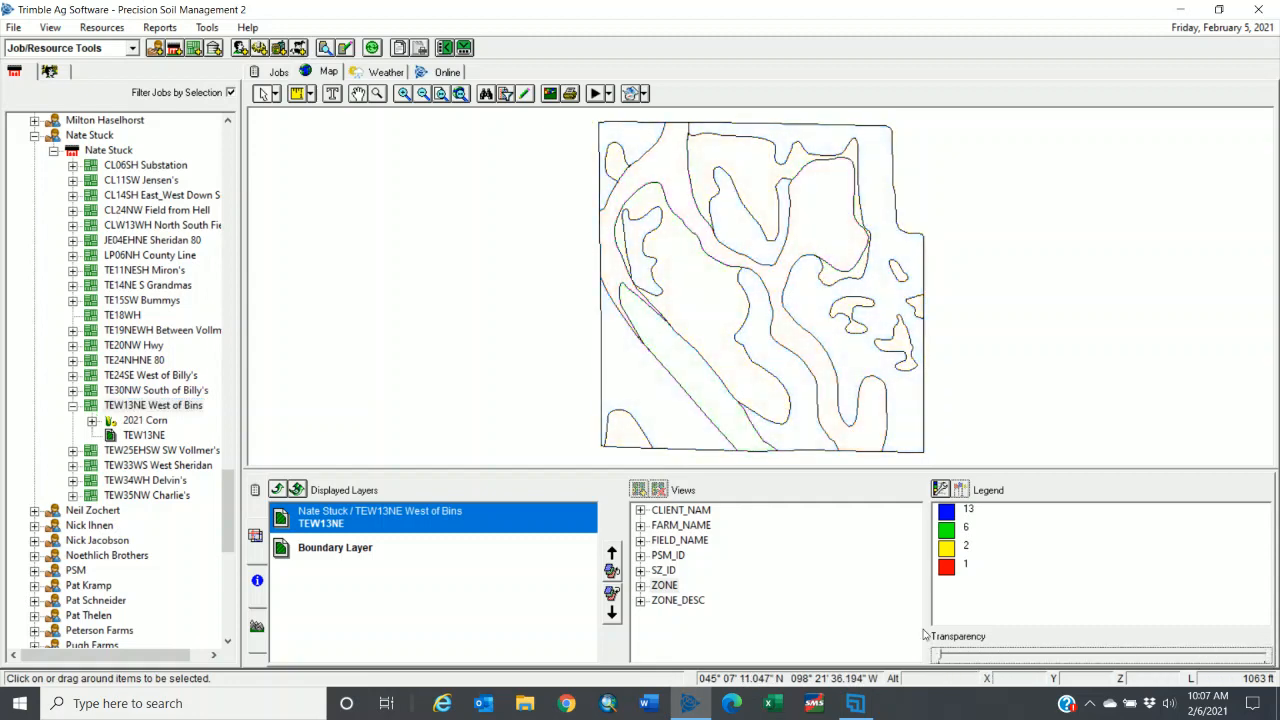
click(634, 94)
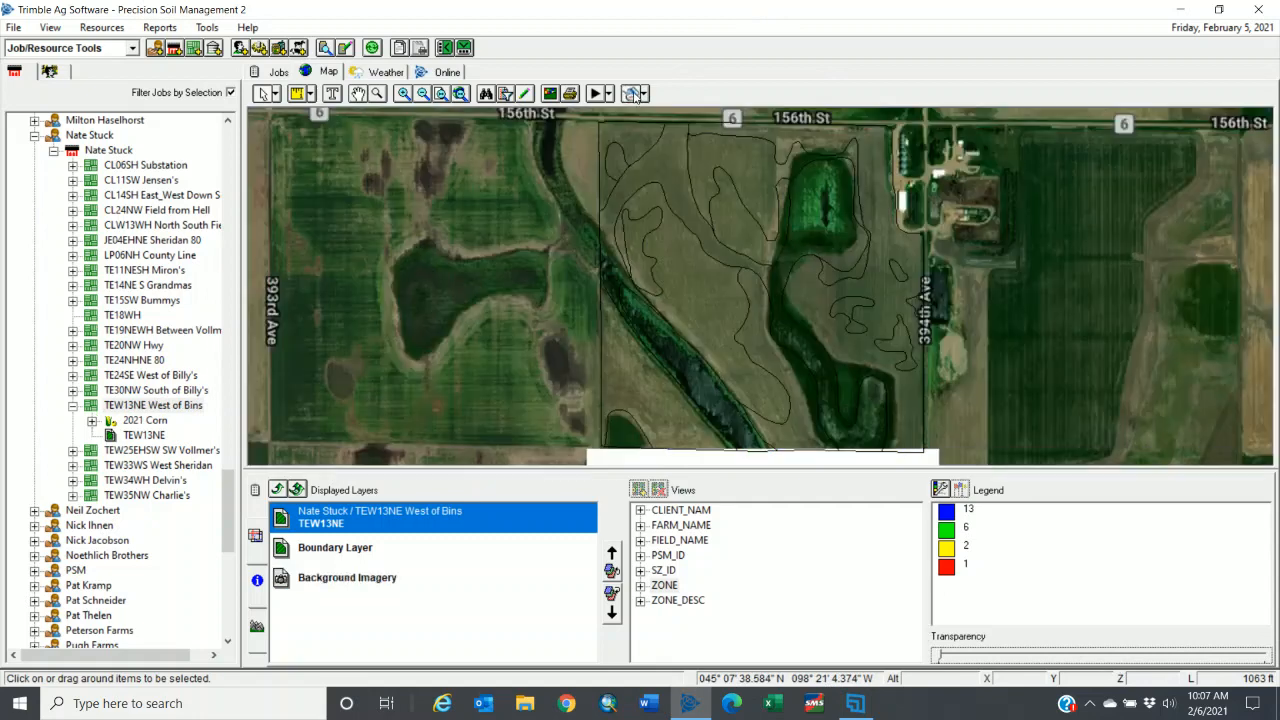
Examine the field's north and east edges and the wet area up close on the aerial imagery.
click(379, 95)
drag(748, 118, 952, 184)
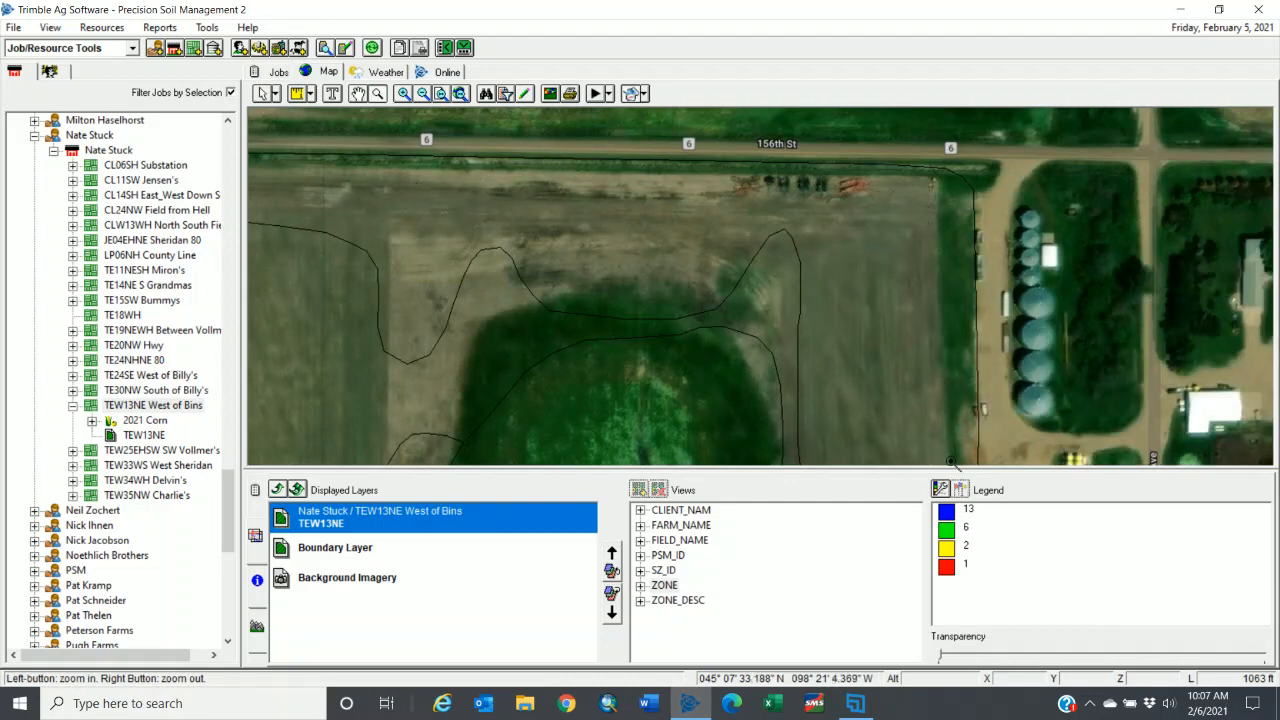
key(Down)
key(Down)
key(Down)
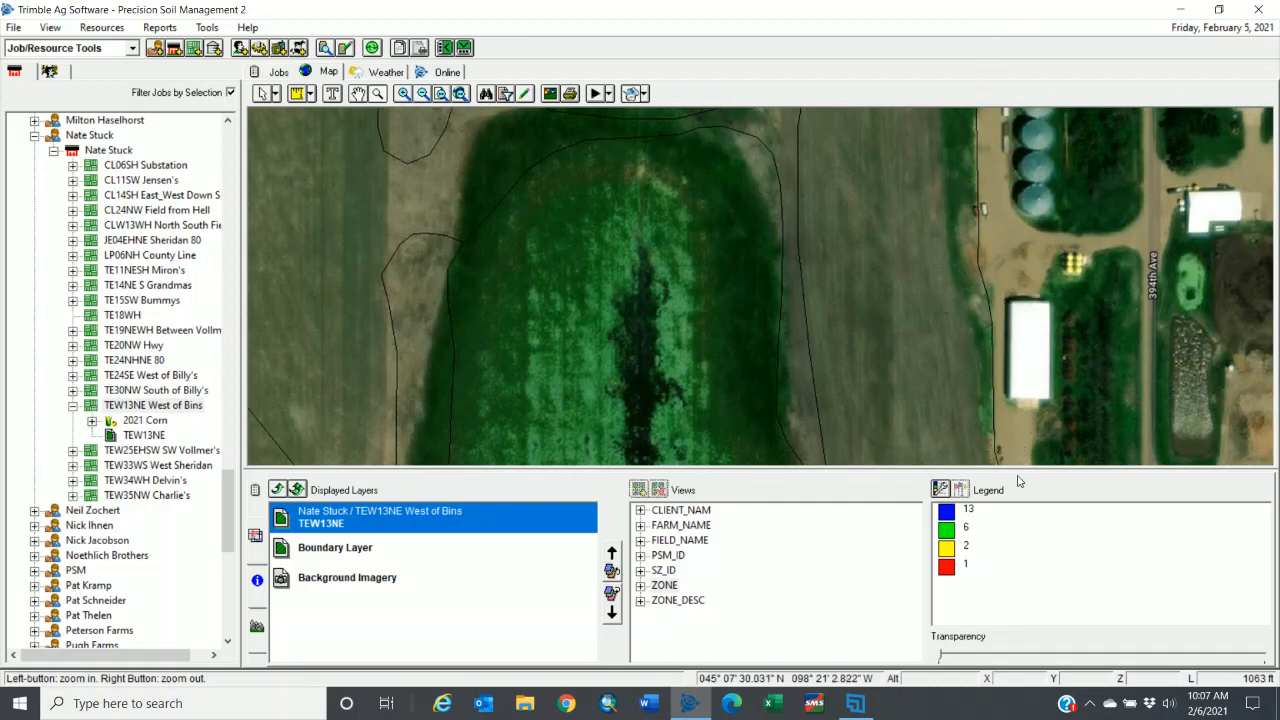
key(Down)
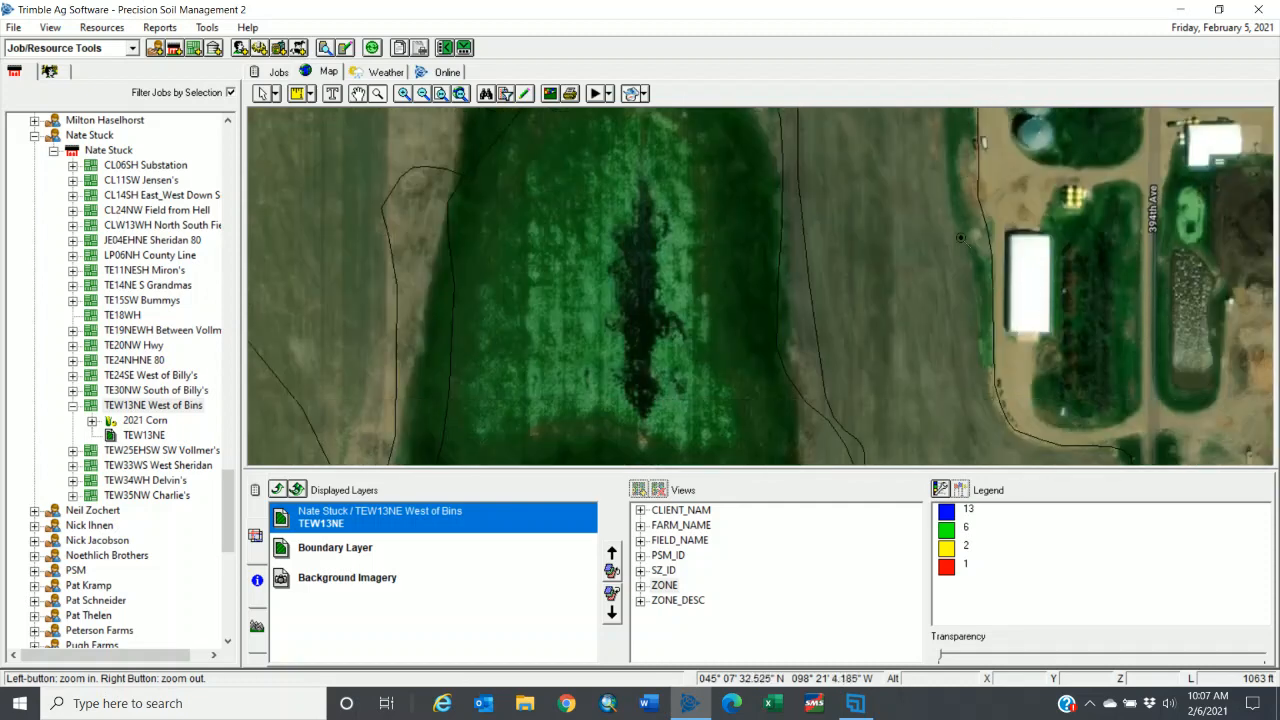
key(Down)
key(Up)
key(Up)
key(Up)
key(Up)
key(Up)
key(Up)
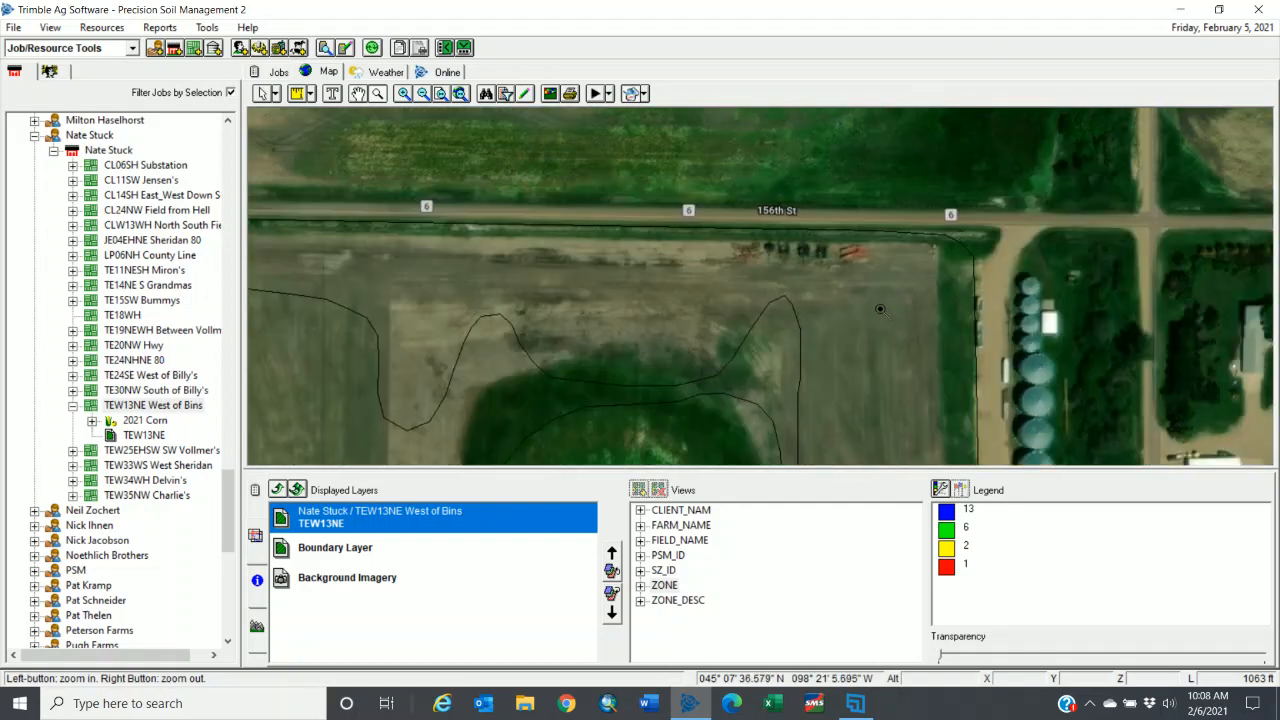
key(Left)
key(Left)
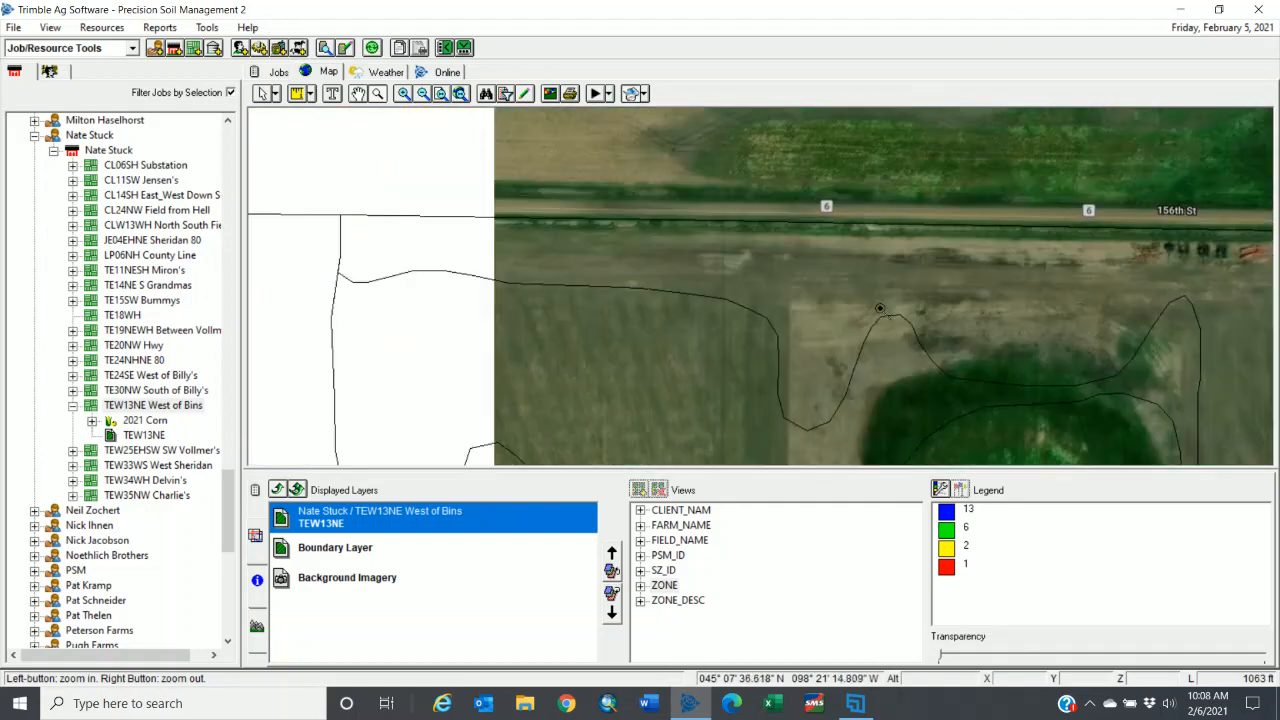
key(Left)
key(Left)
key(Left)
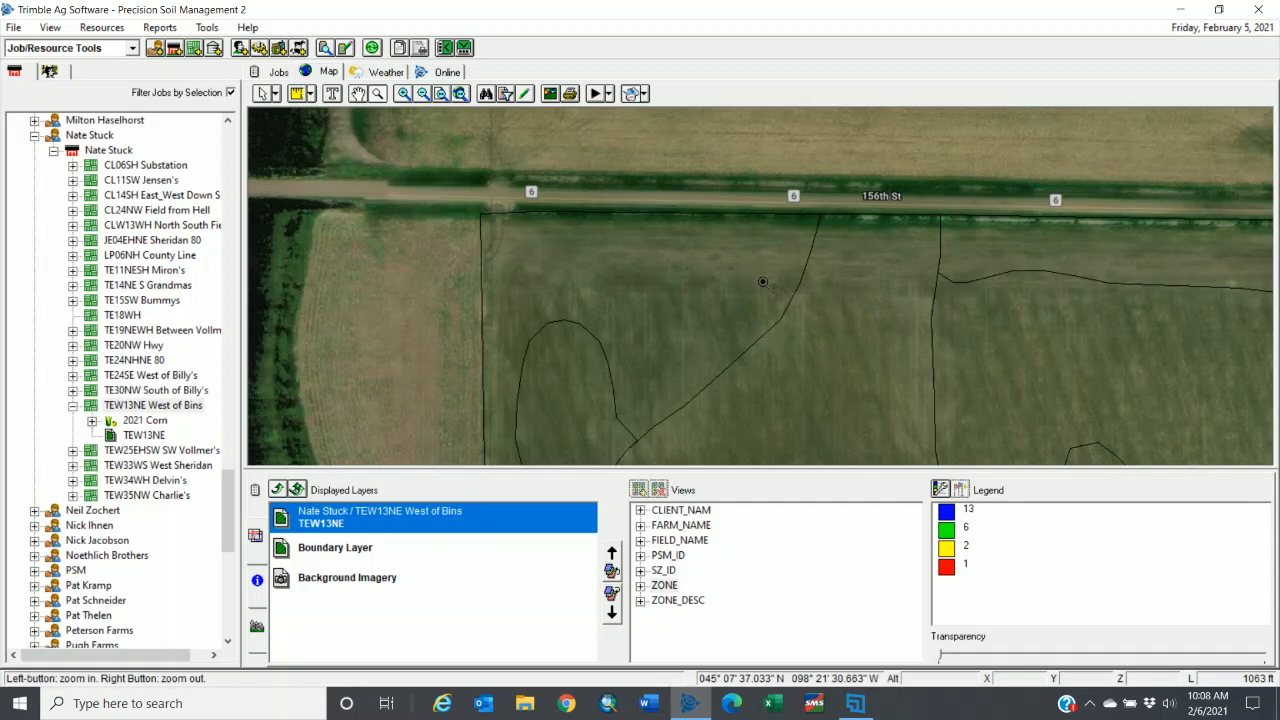
key(Right)
key(Right)
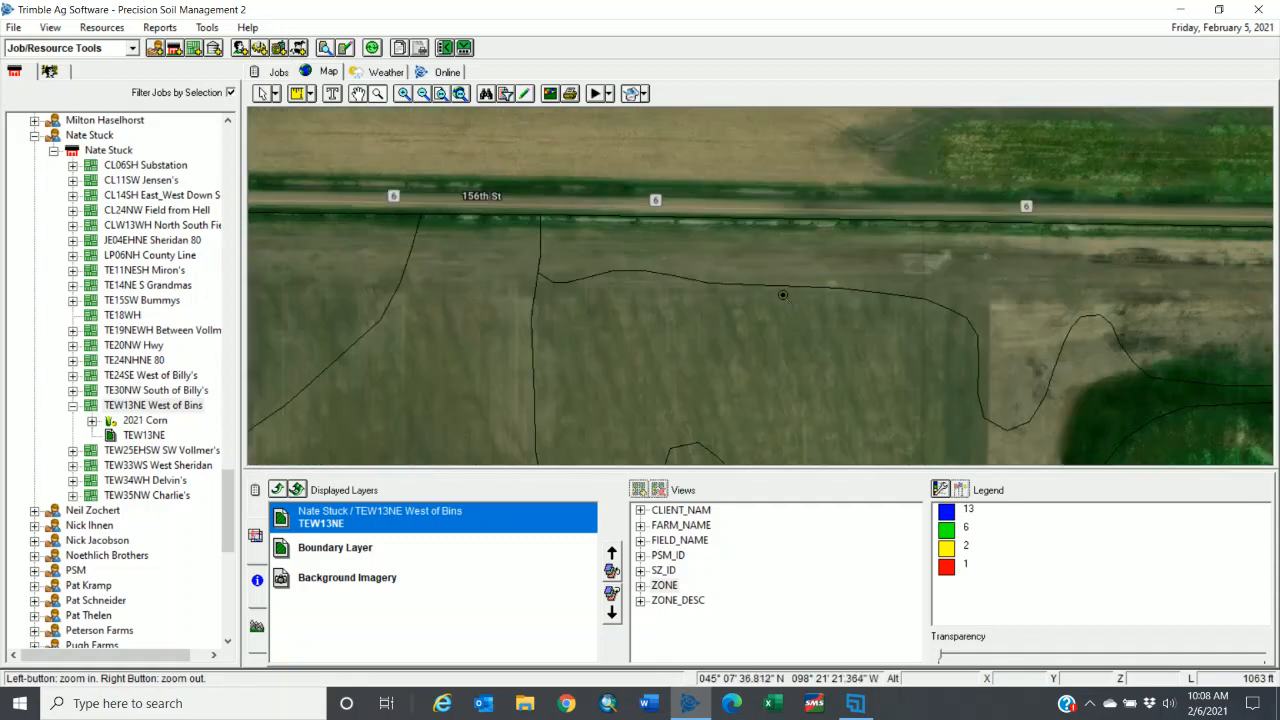
right_click(783, 295)
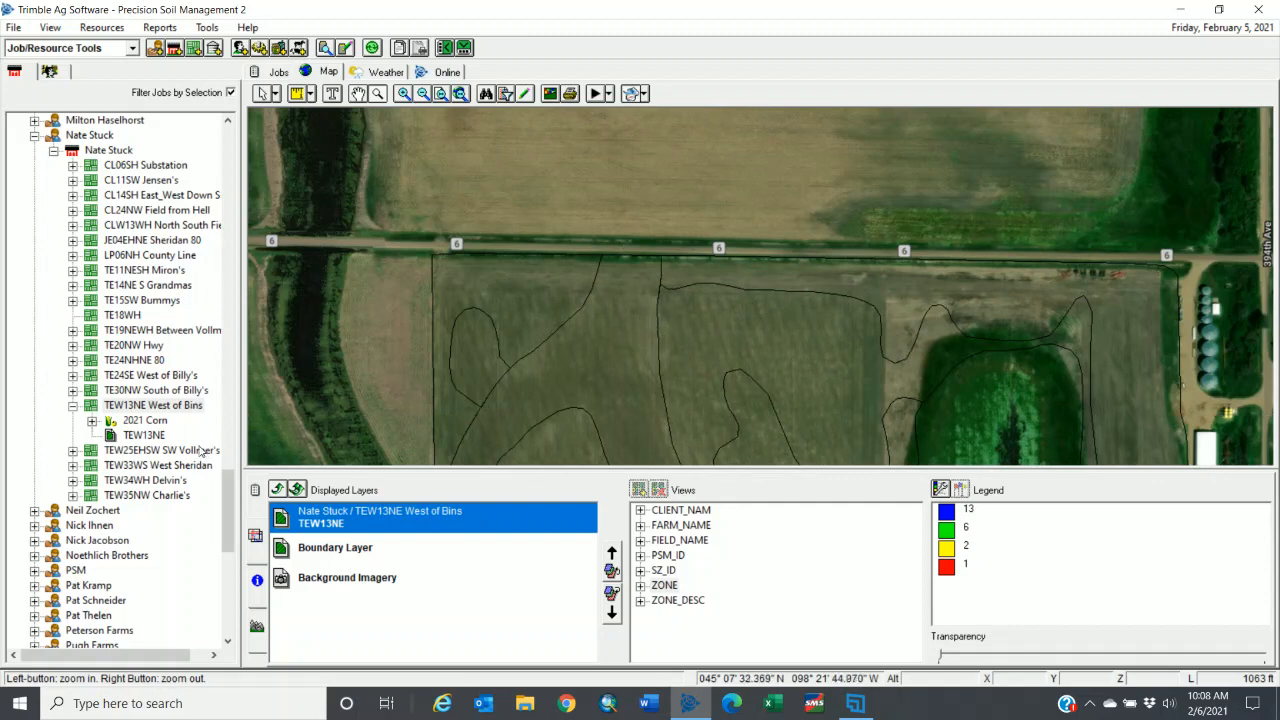
Add a path/line layer described as Headland to the TEW13NE West of Bins field.
right_click(184, 411)
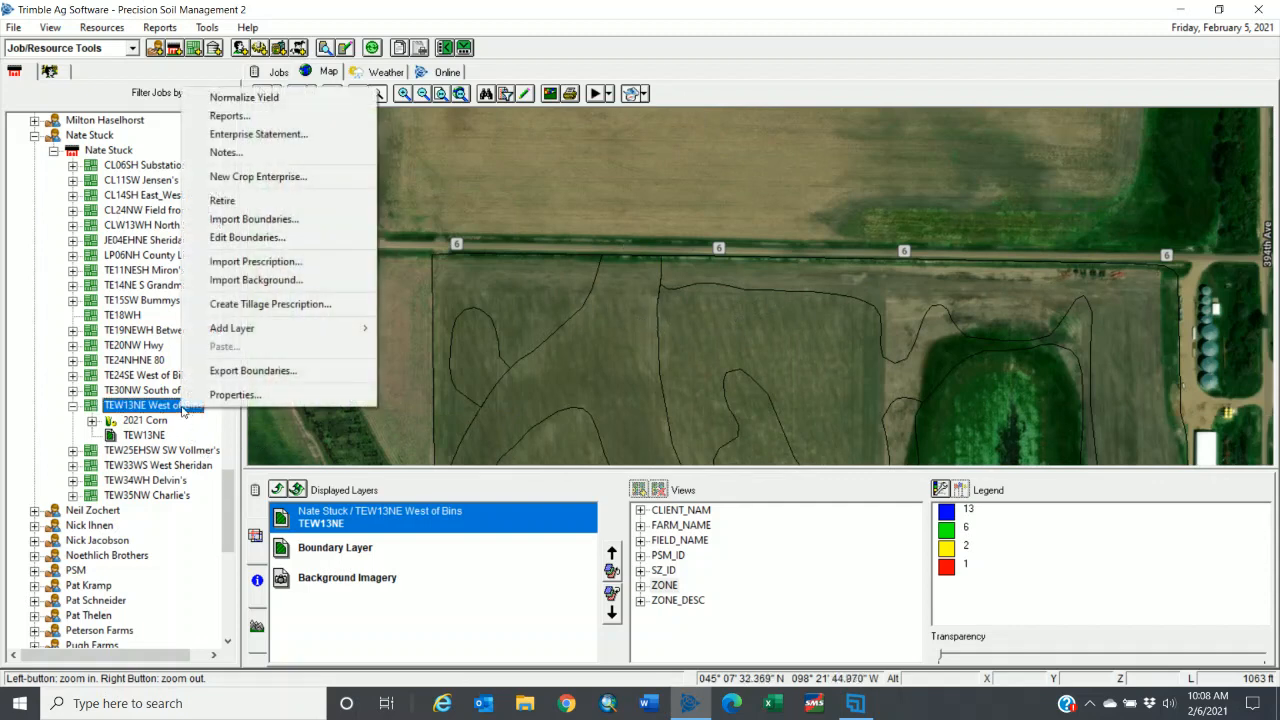
mouse_move(258, 330)
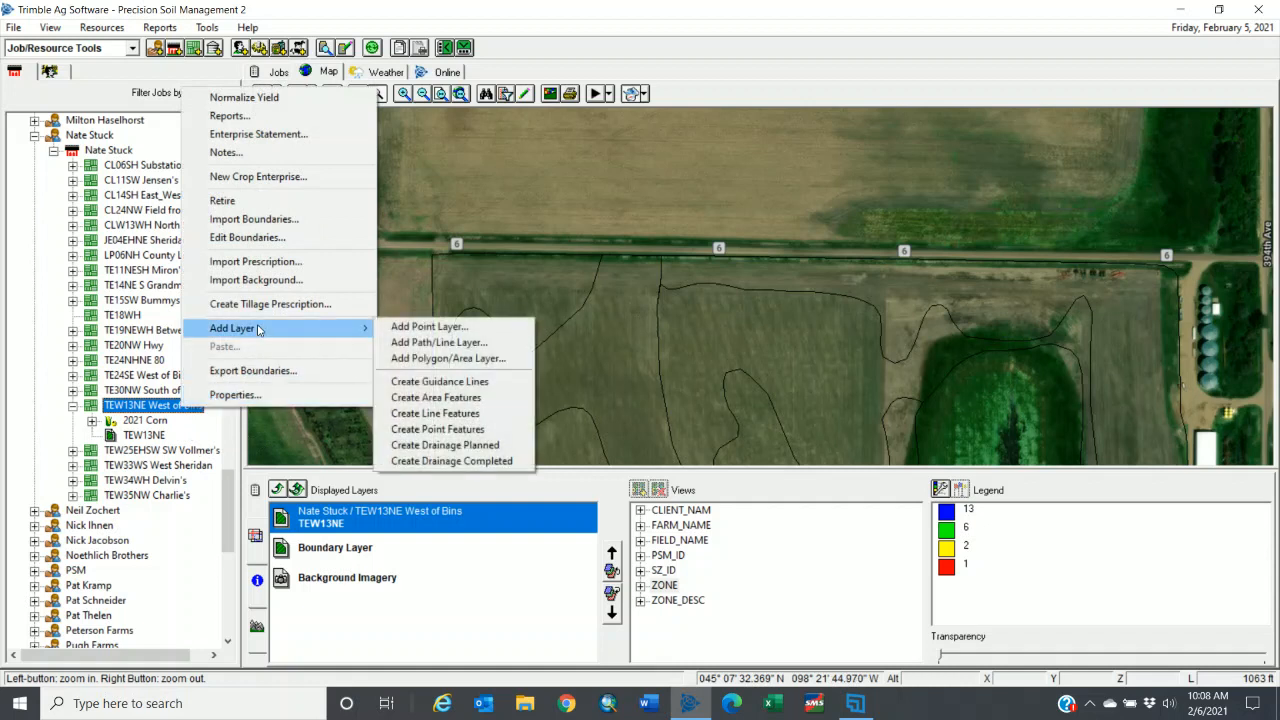
click(433, 343)
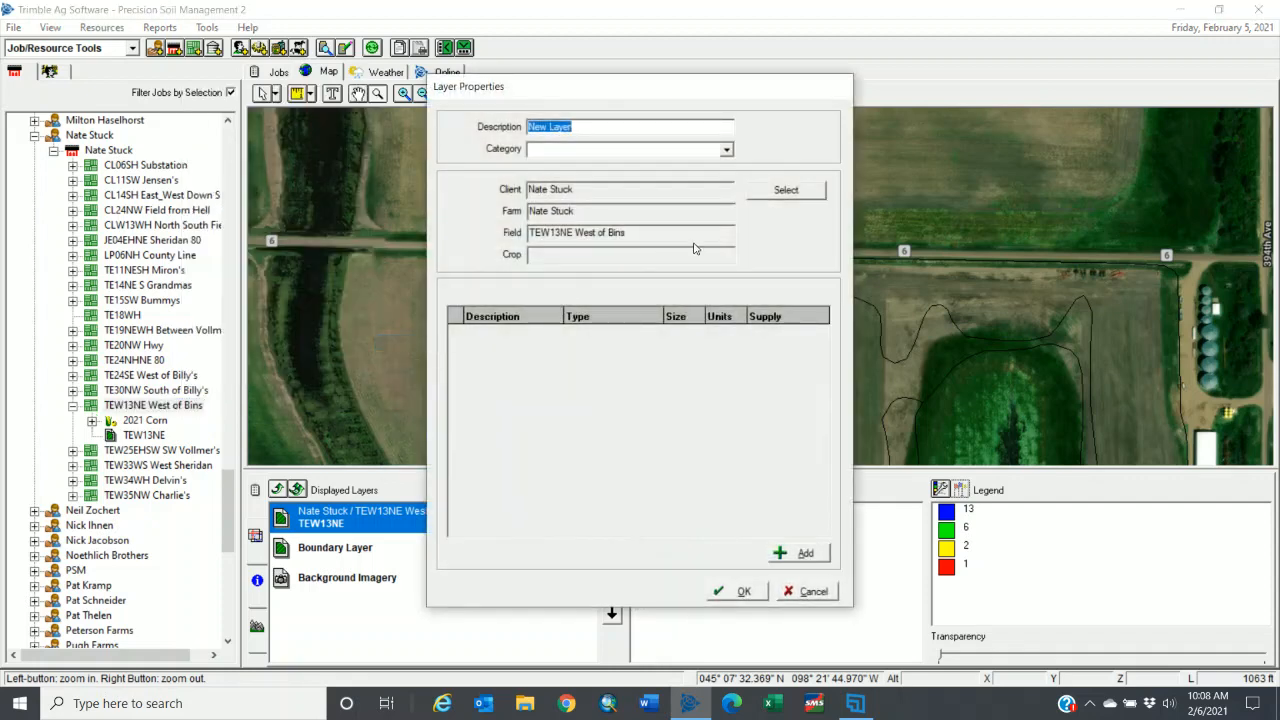
text(Headland)
key(Tab)
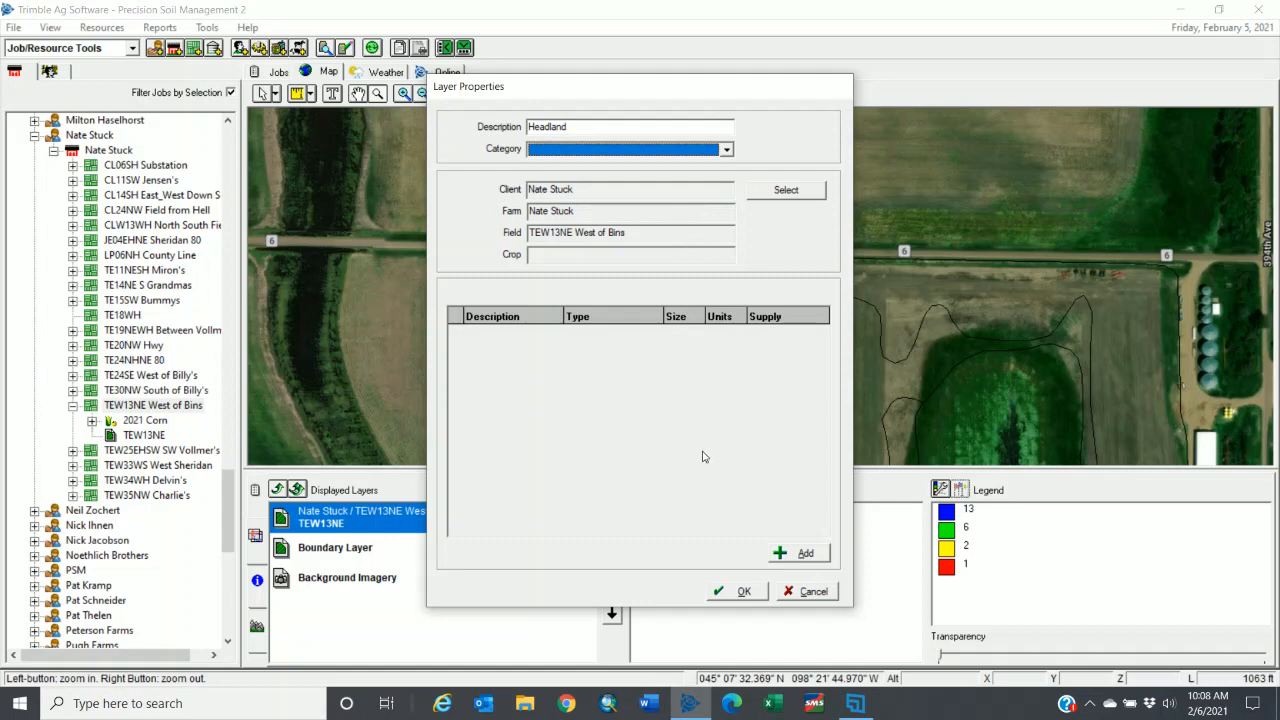
Add a data attribute described as Headland with type Number, and create the layer.
click(802, 555)
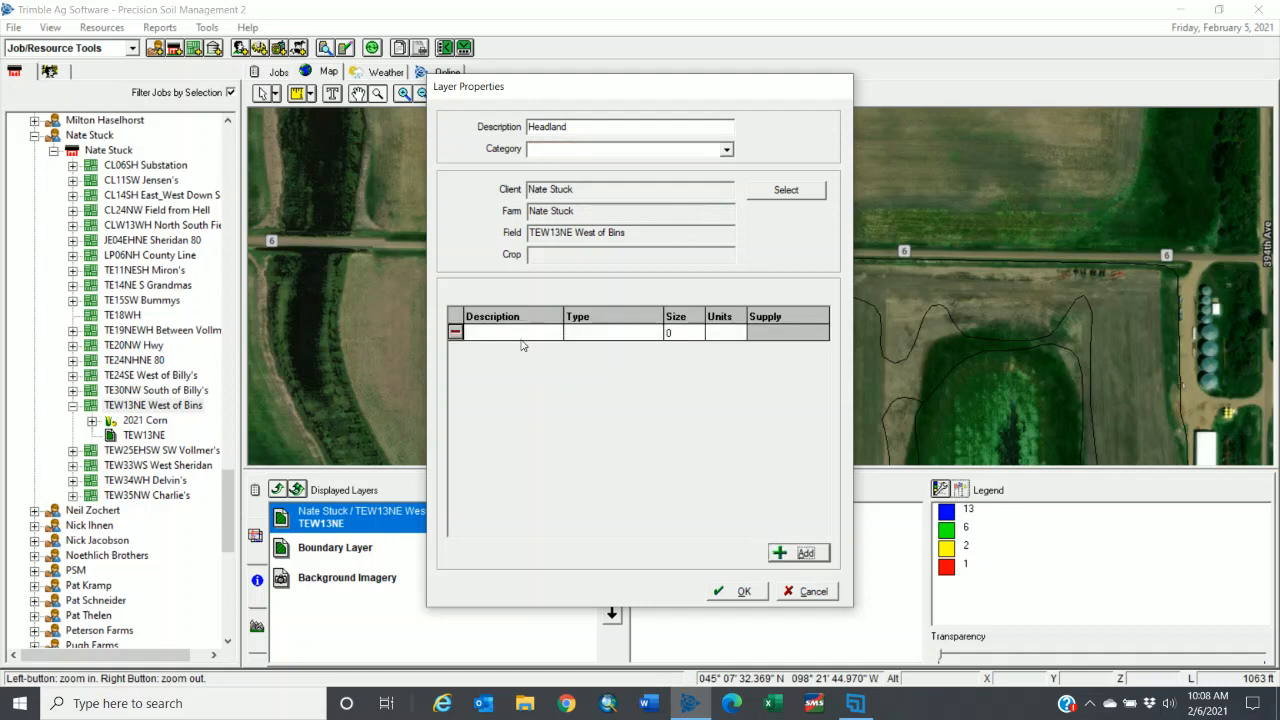
click(526, 335)
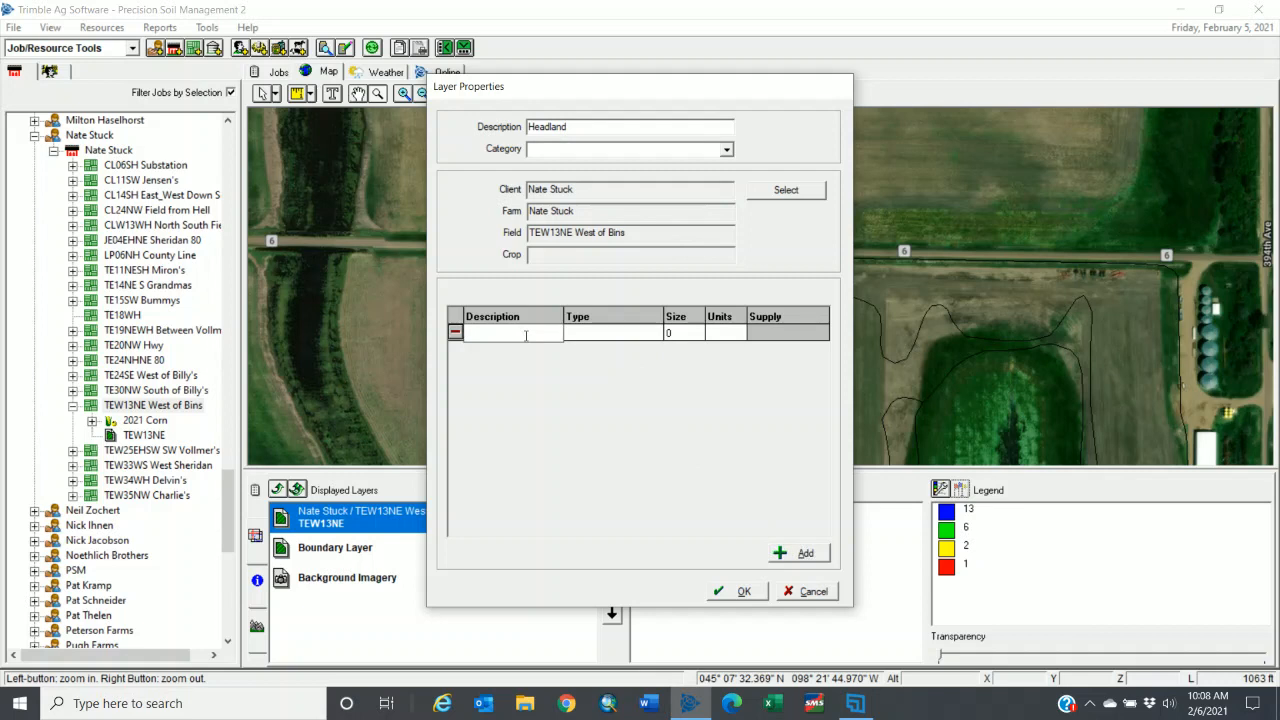
text(Headland)
key(Tab)
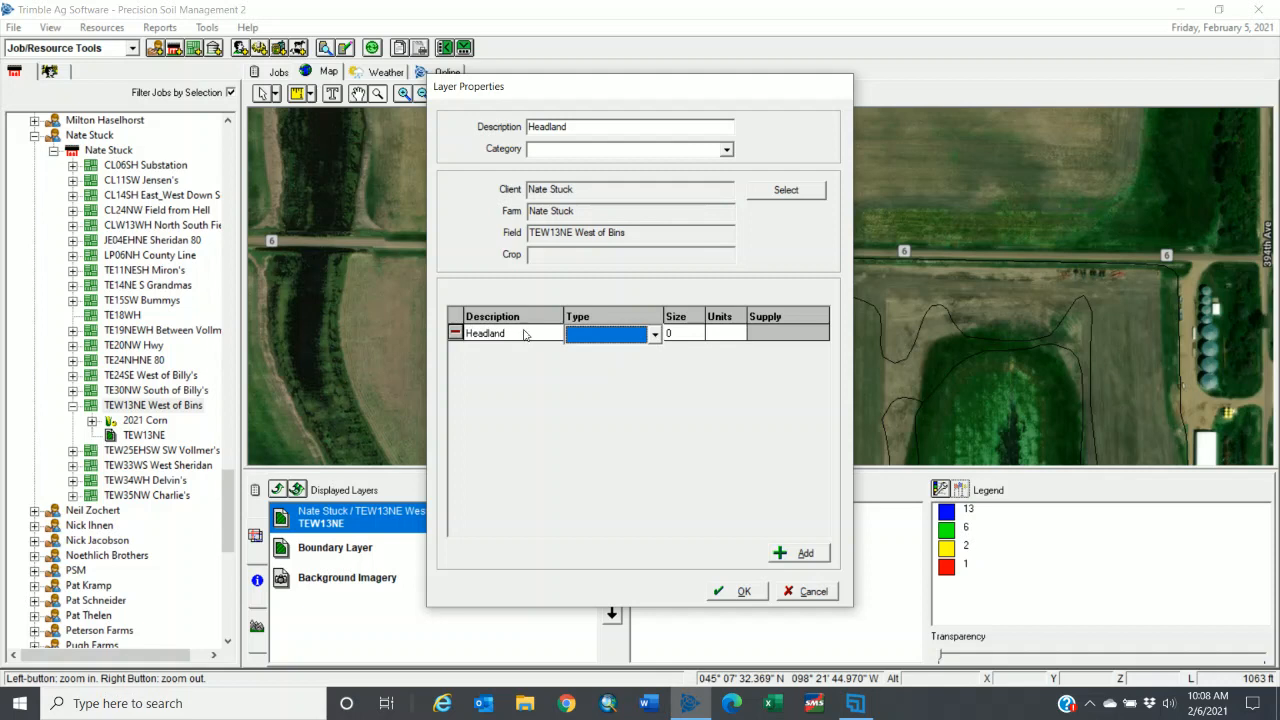
click(655, 338)
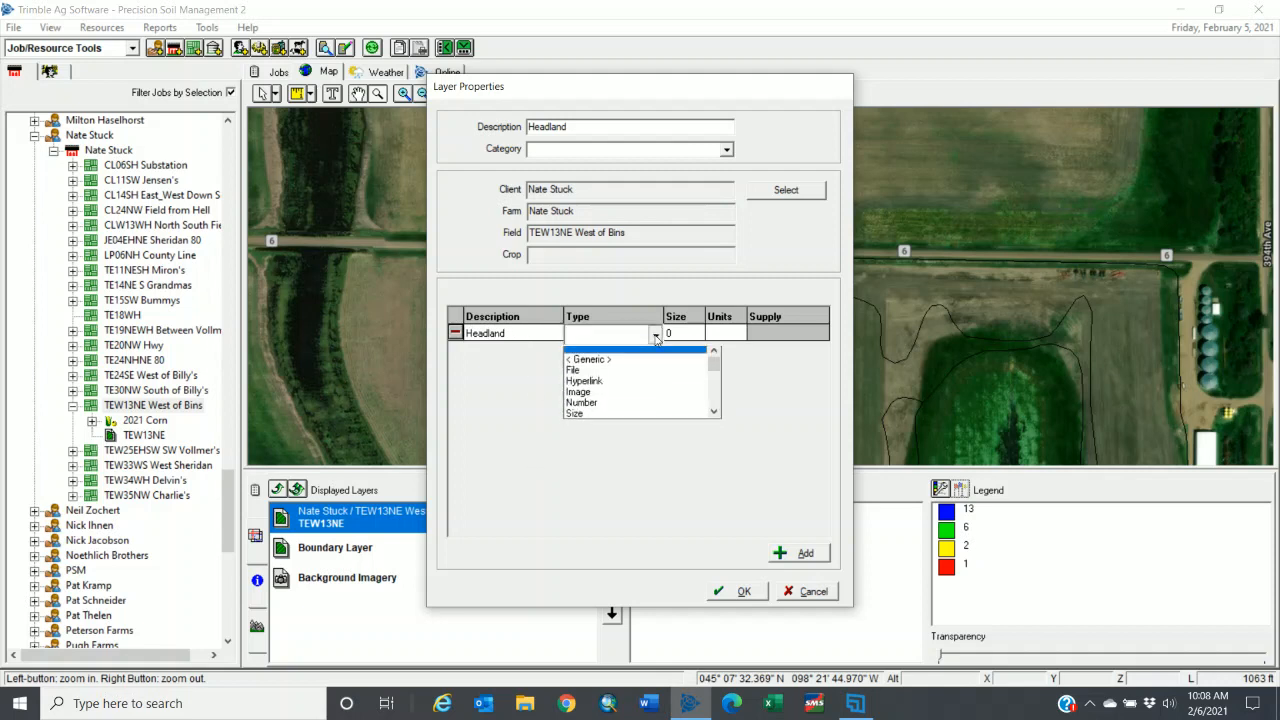
click(630, 406)
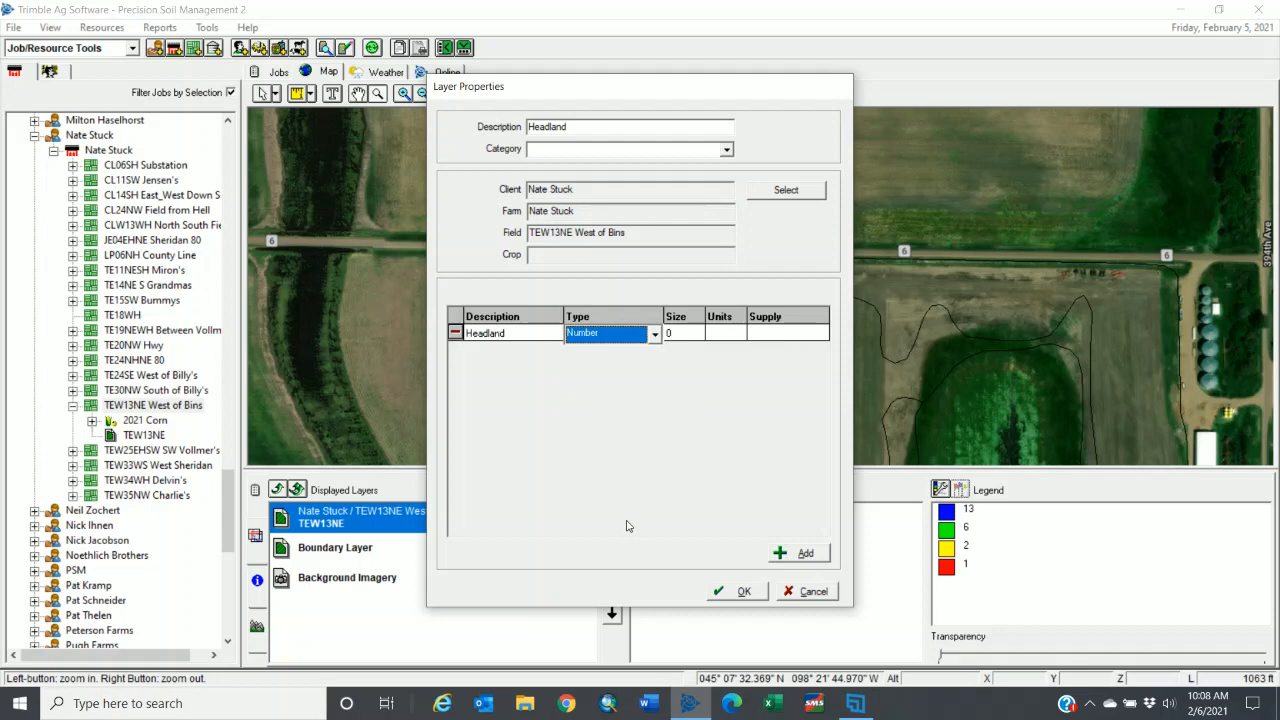
click(746, 592)
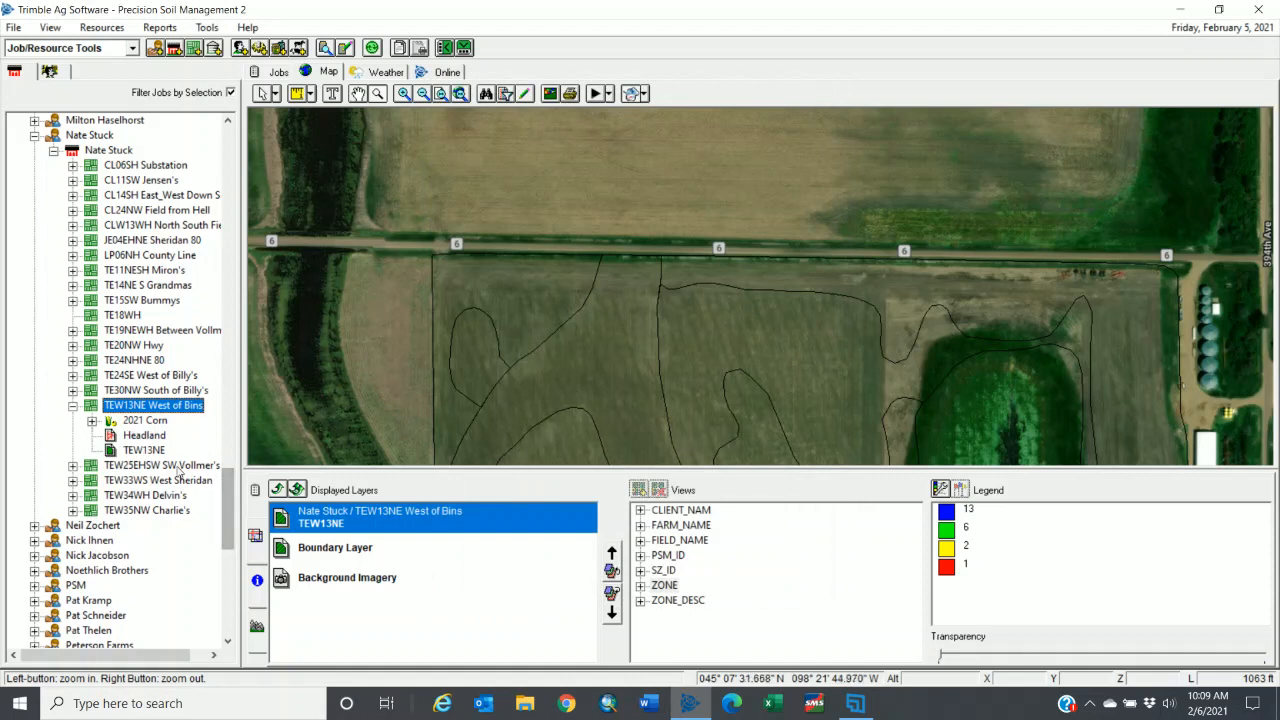
Display the Headland layer for editing and trace a polyline along the north boundary from west of the field to the northeast corner.
click(156, 440)
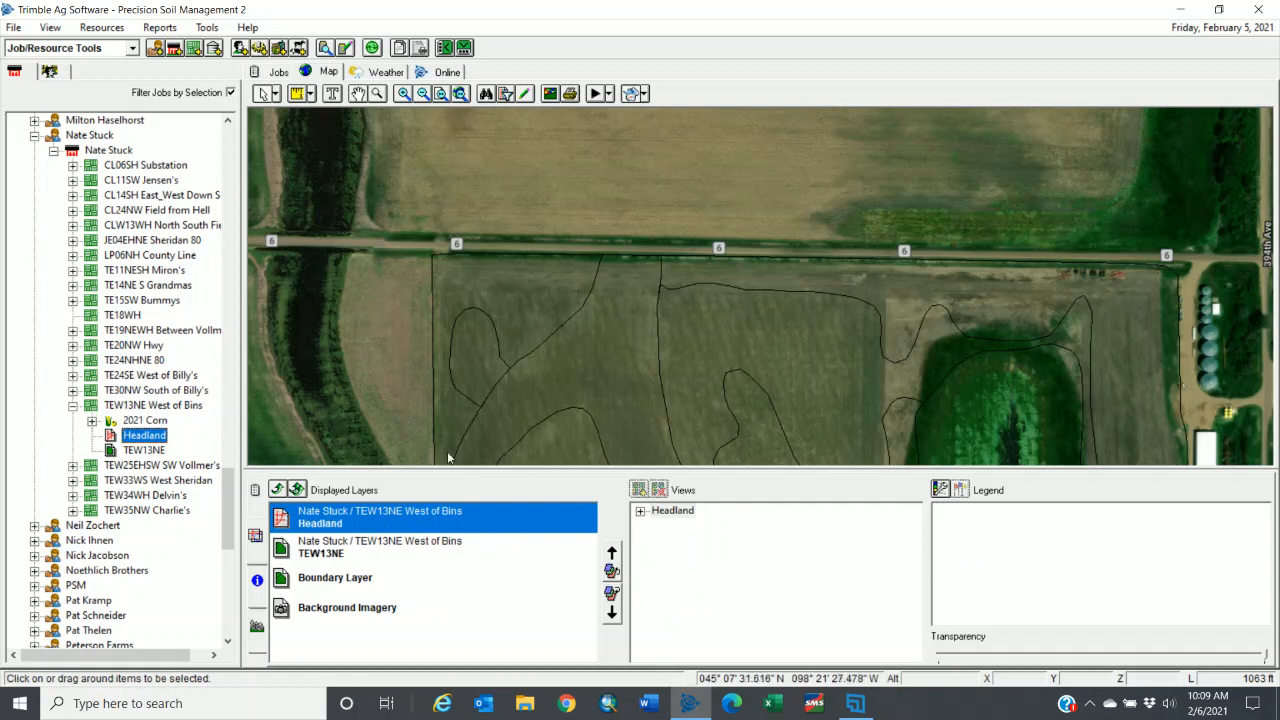
click(526, 95)
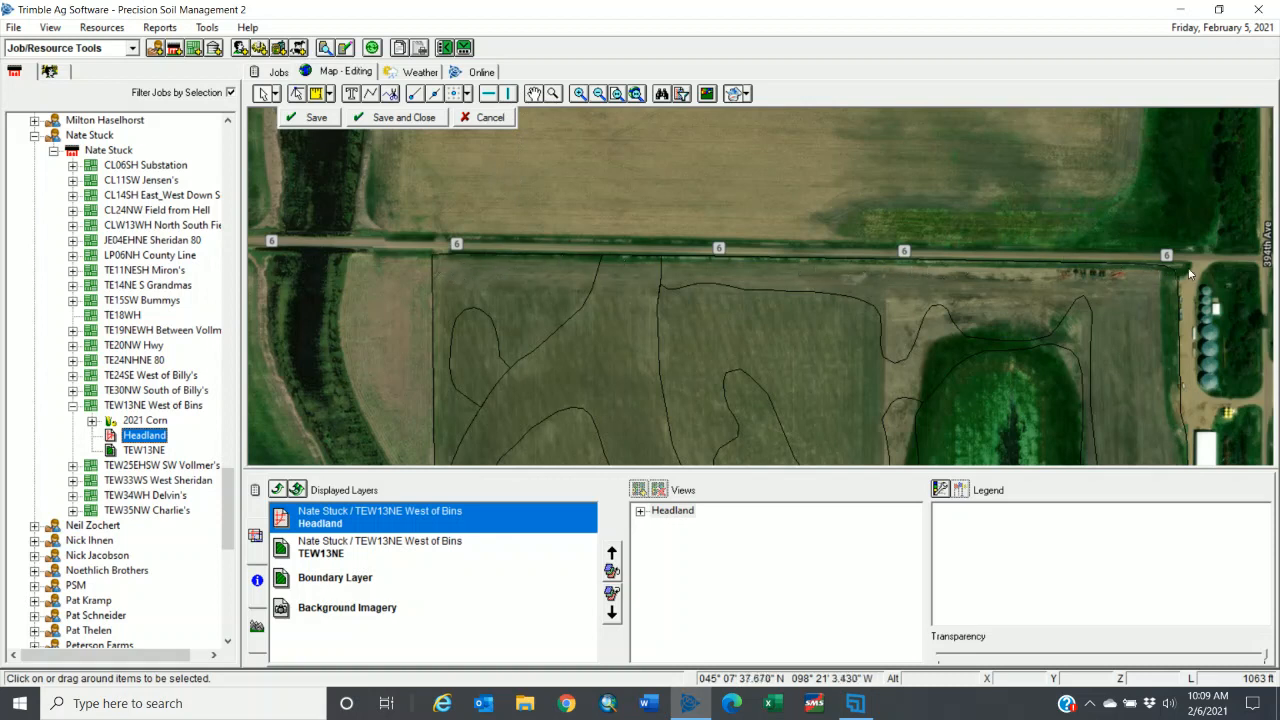
click(370, 94)
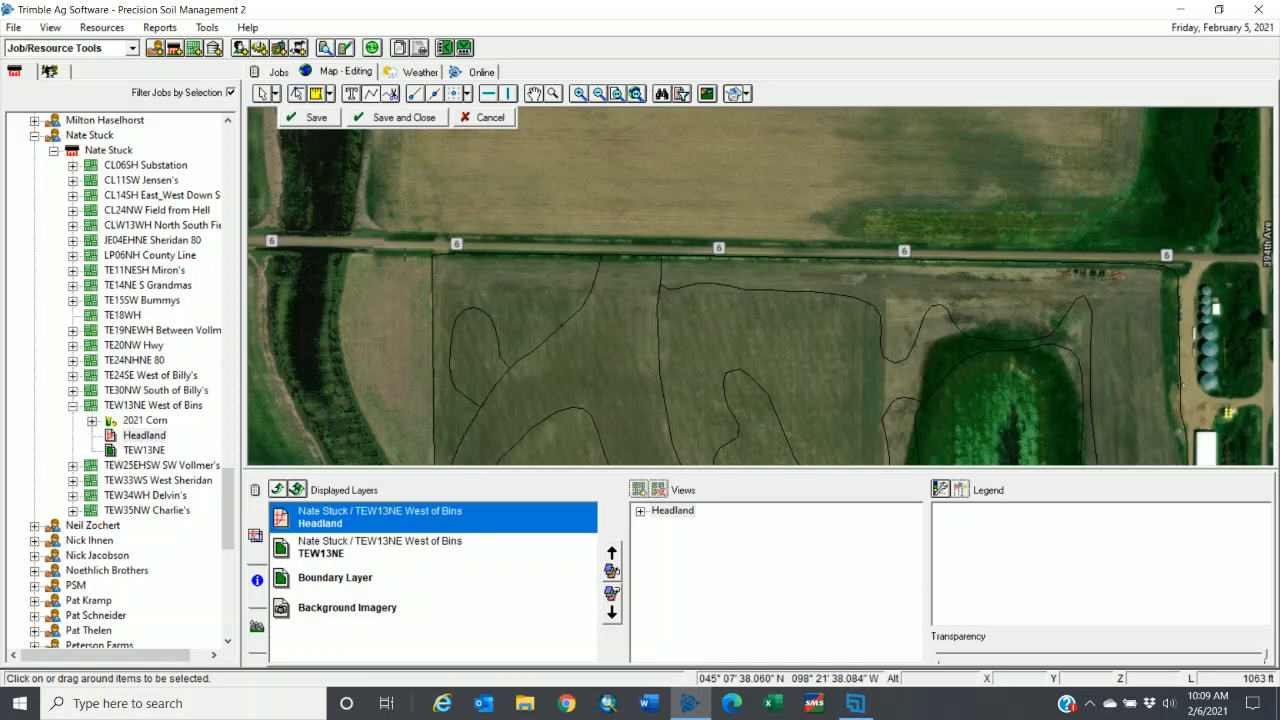
click(403, 254)
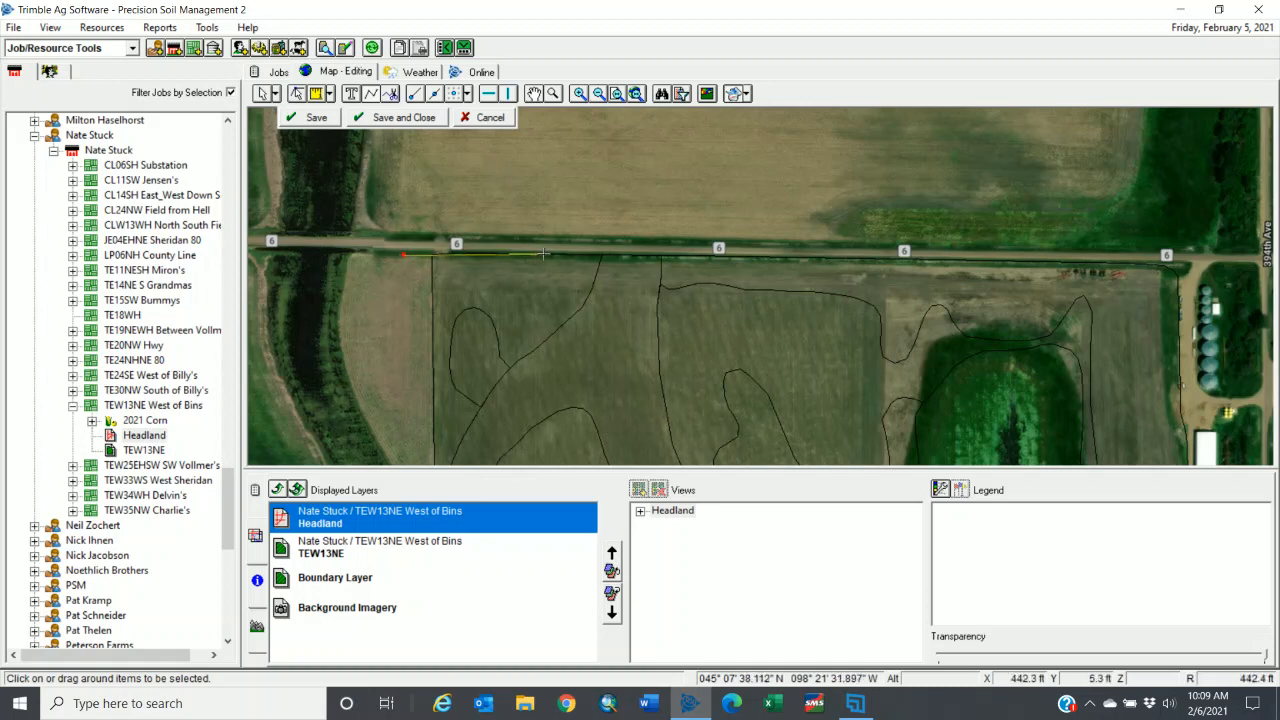
click(543, 254)
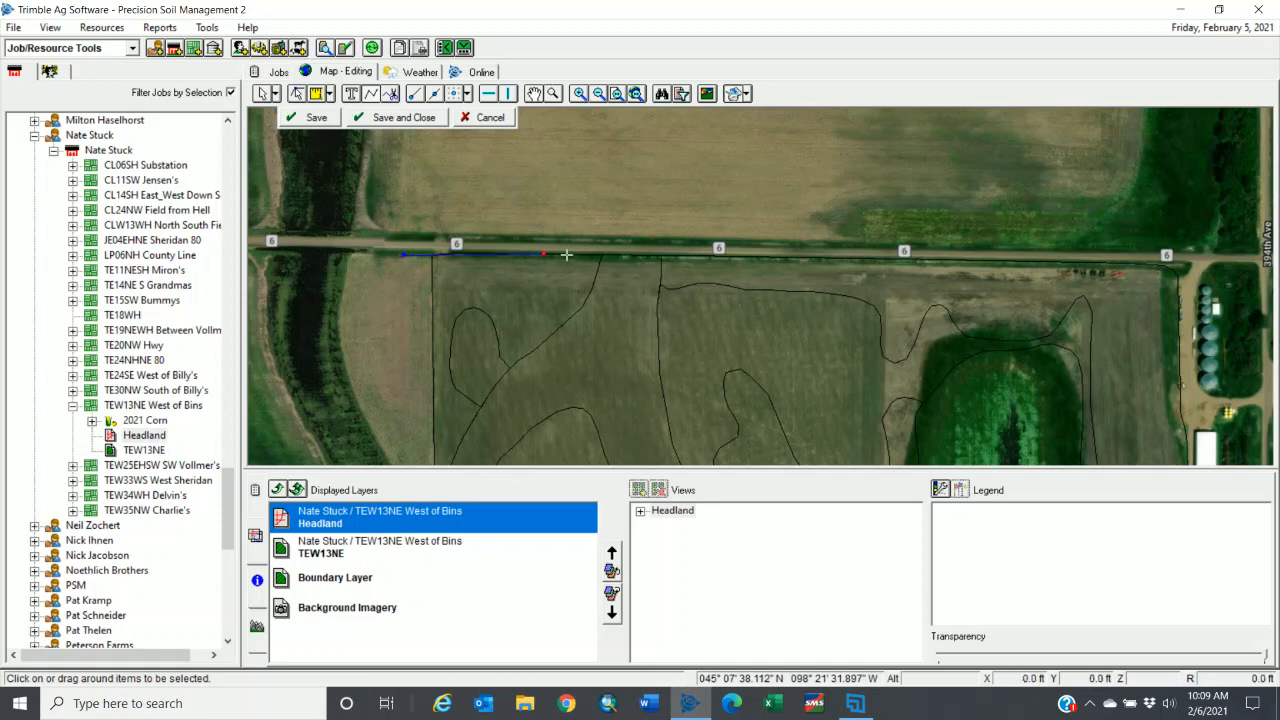
click(993, 259)
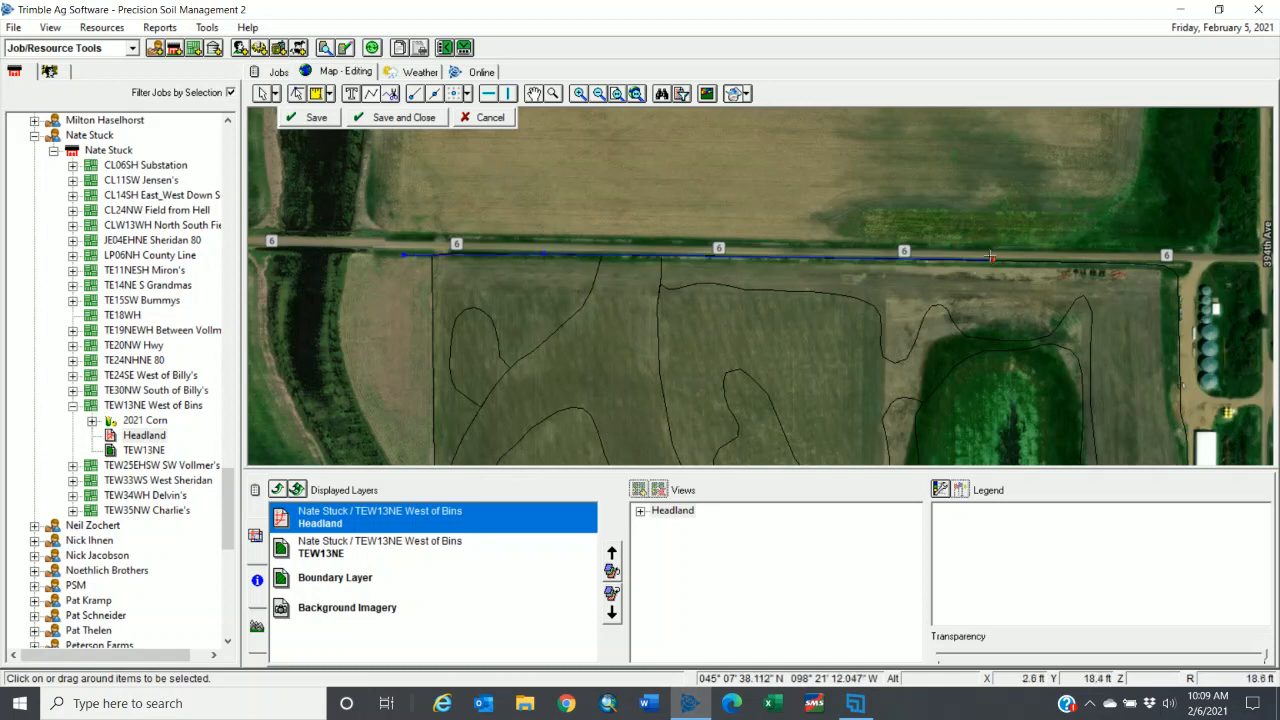
click(1157, 263)
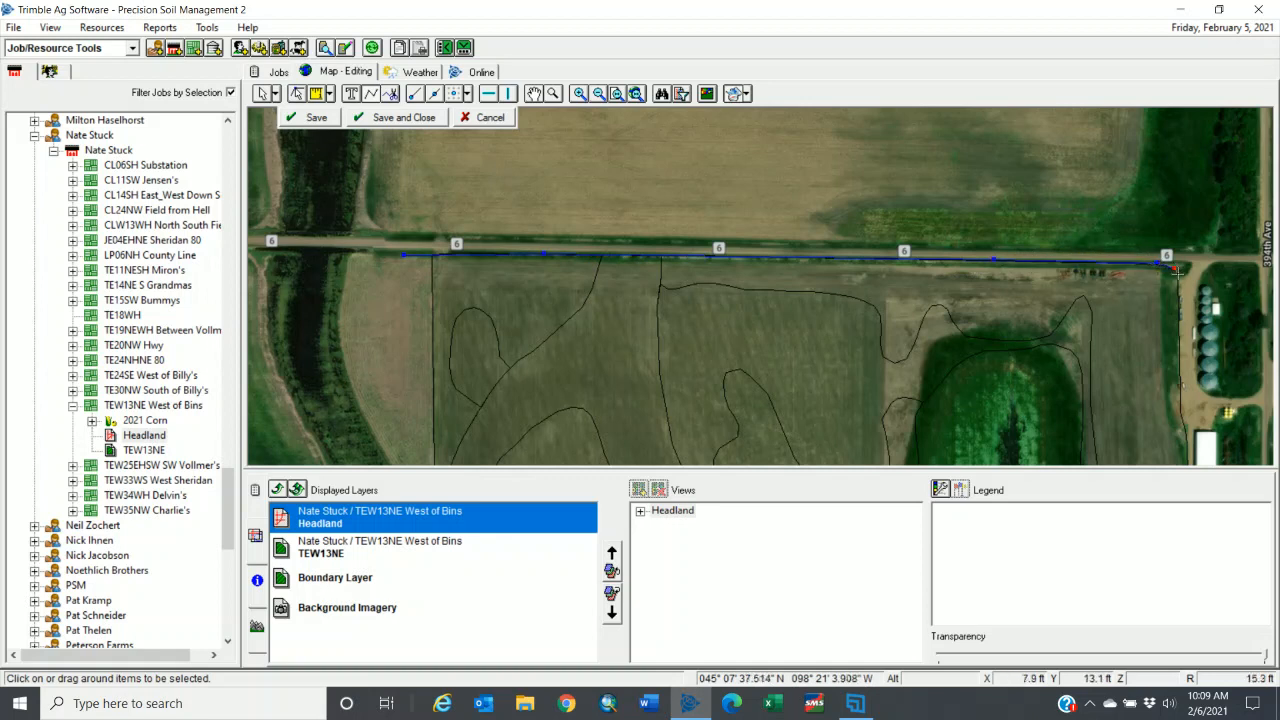
click(1174, 268)
Continue the headland line down the east boundary, around the farmyard, and east past 394th Ave.
click(1179, 286)
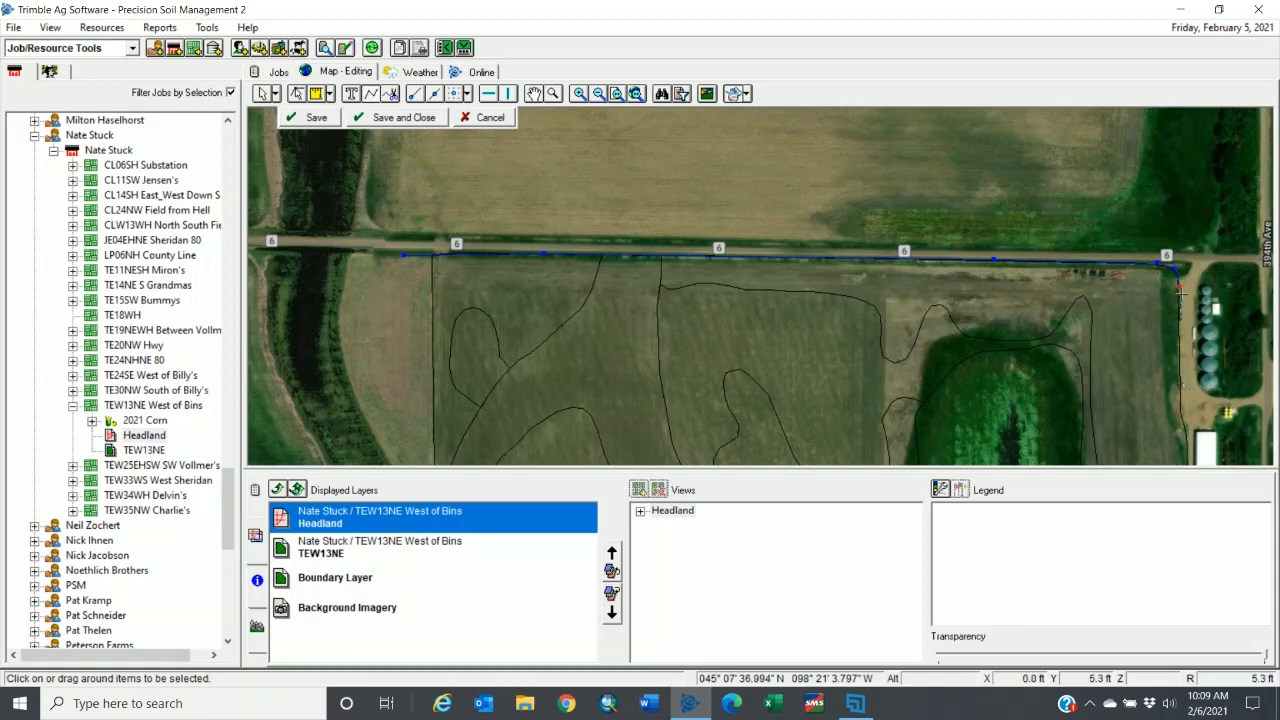
click(1181, 387)
scroll(1183, 387, down, 3)
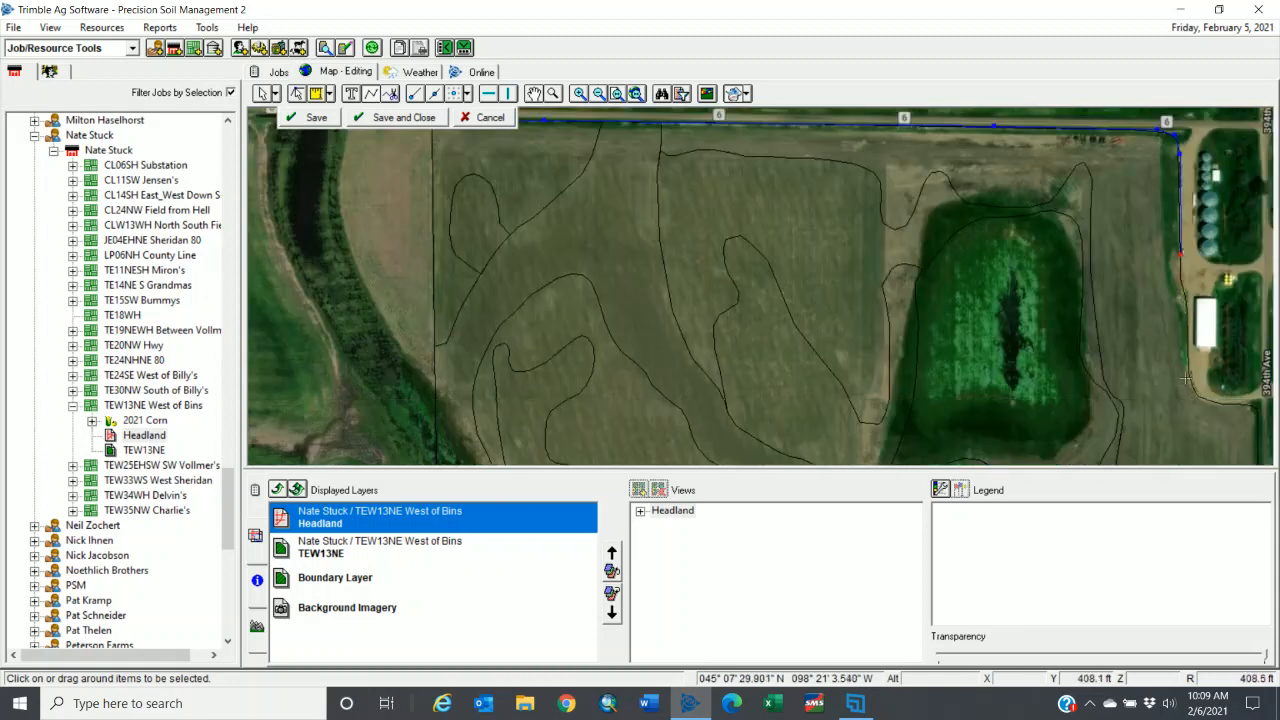
click(1180, 277)
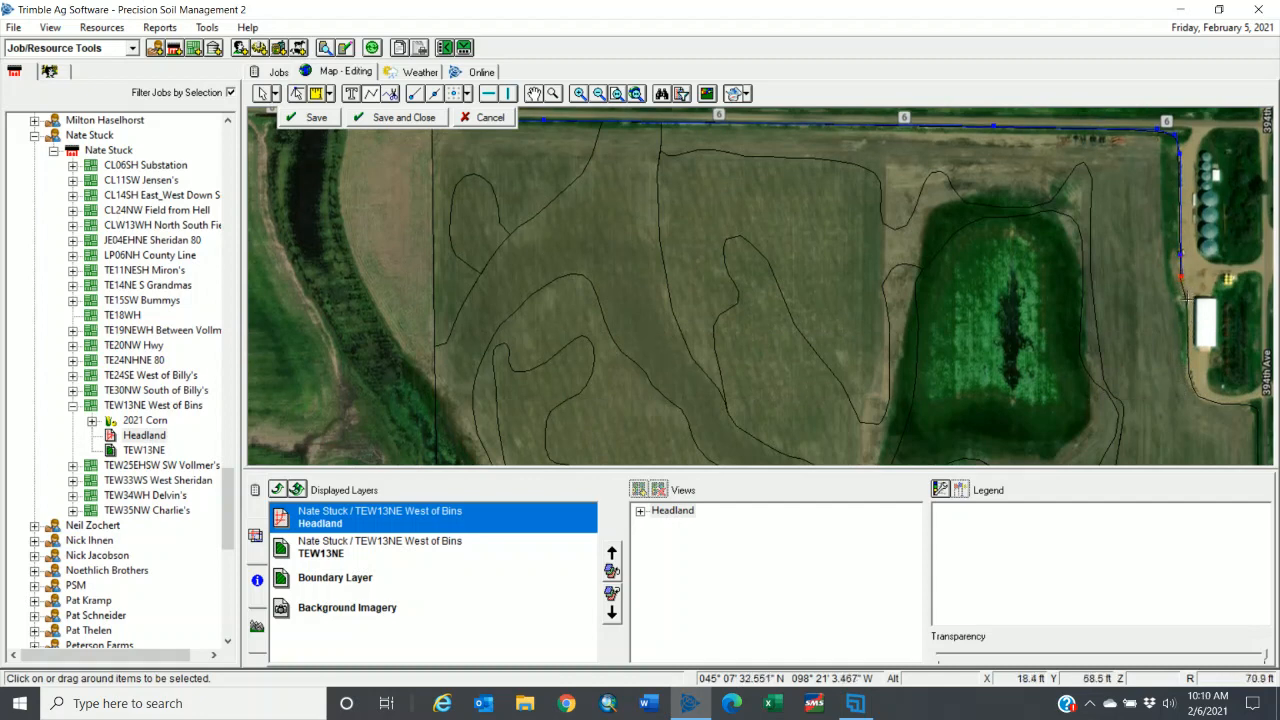
click(1186, 310)
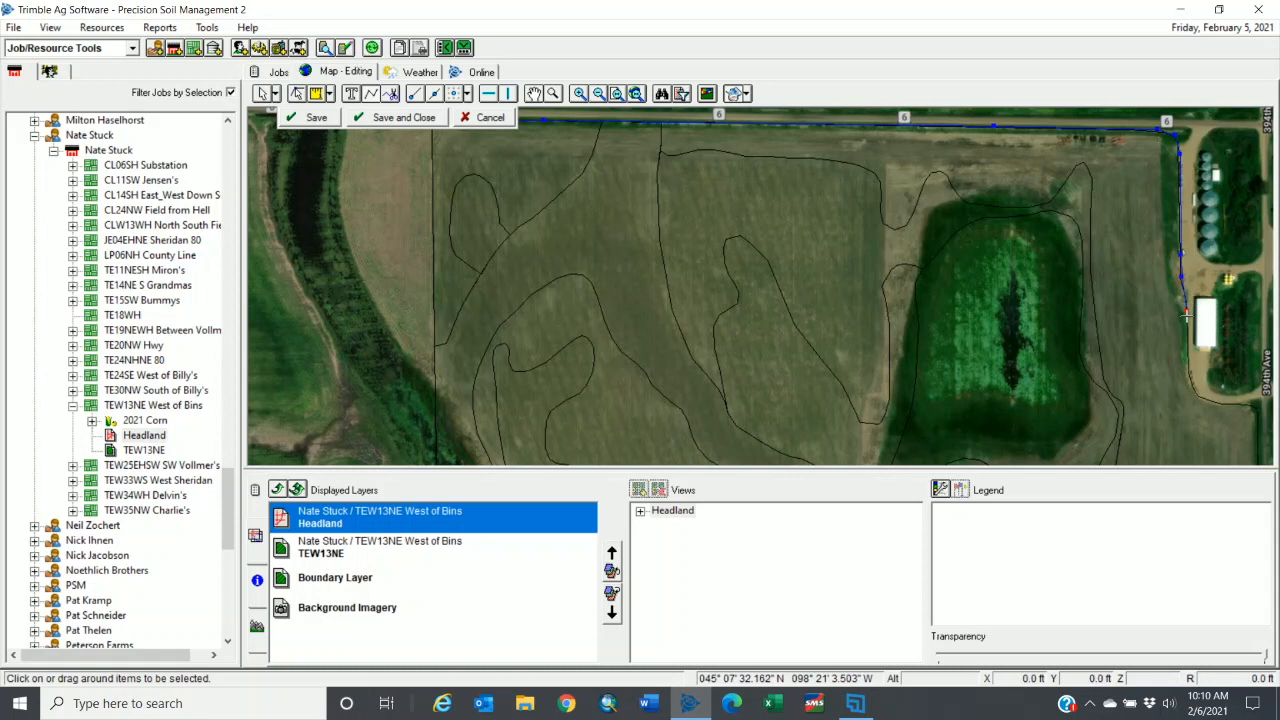
click(1192, 378)
click(1198, 396)
click(1221, 403)
key(Right)
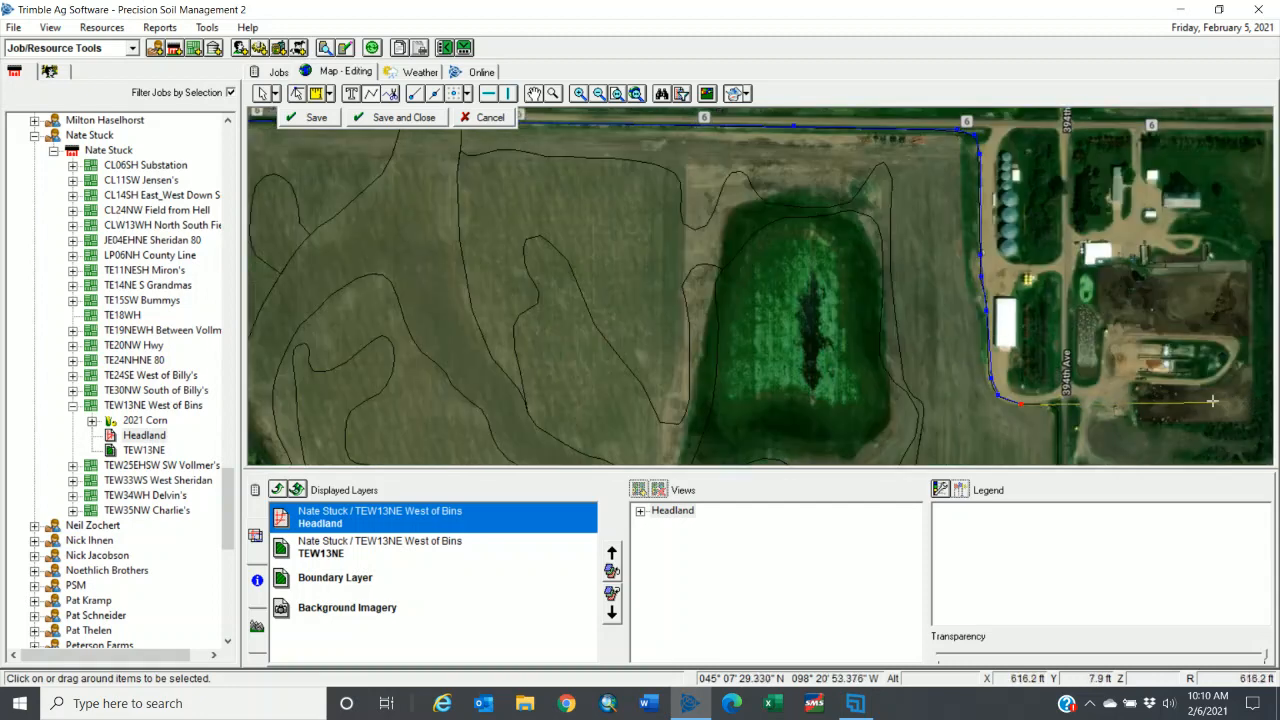
click(1081, 405)
Finish the headland line at 394th Ave with a Headland value of 1 and save the layer edits.
right_click(1081, 405)
click(1120, 418)
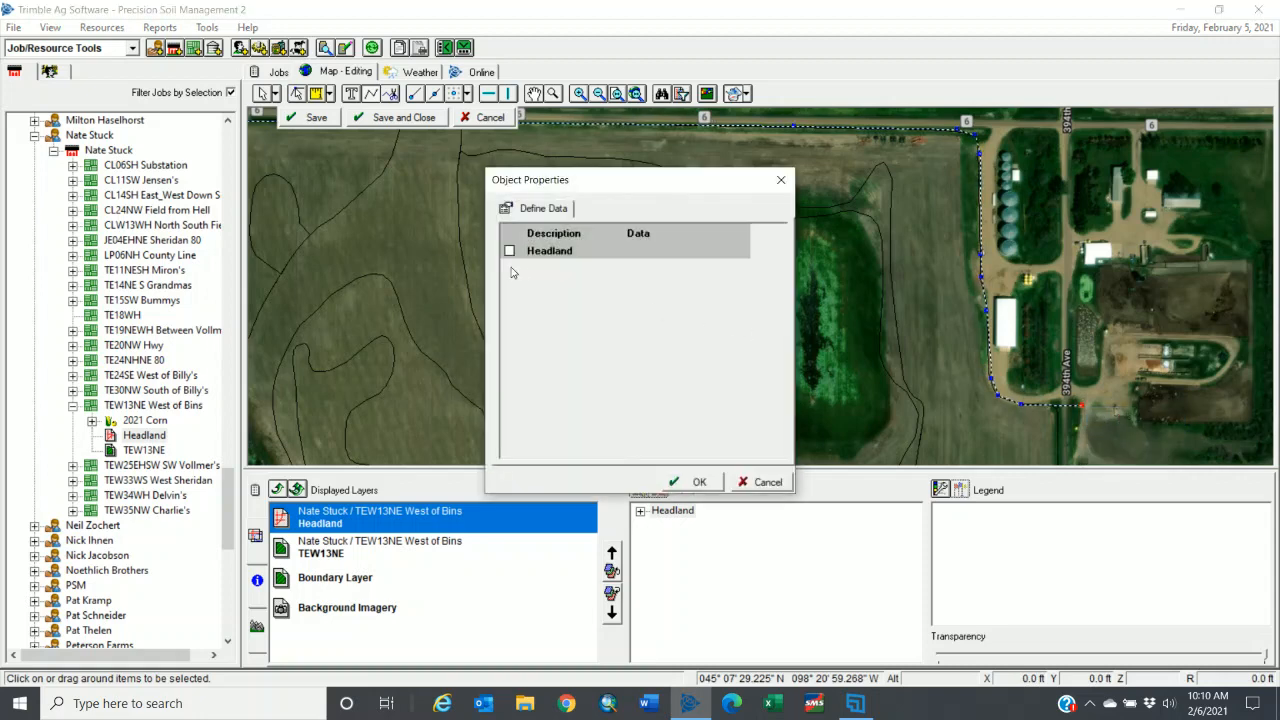
click(509, 251)
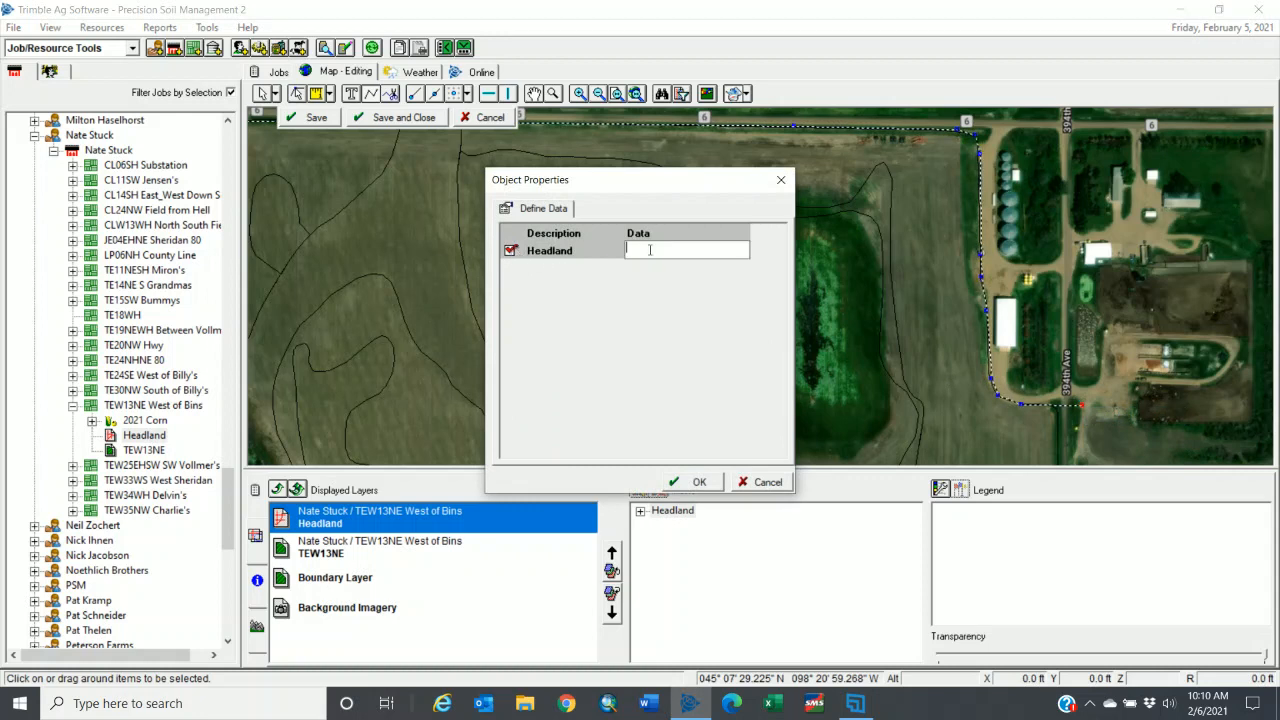
text(1)
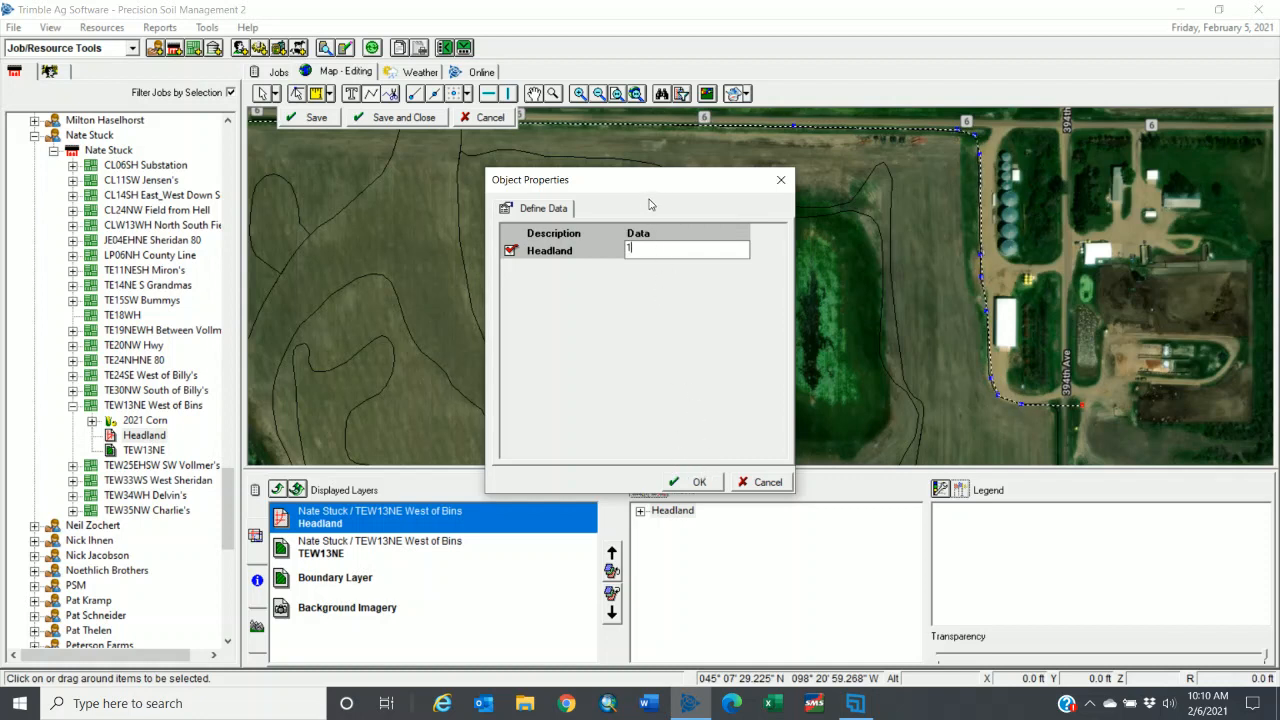
drag(649, 180, 654, 130)
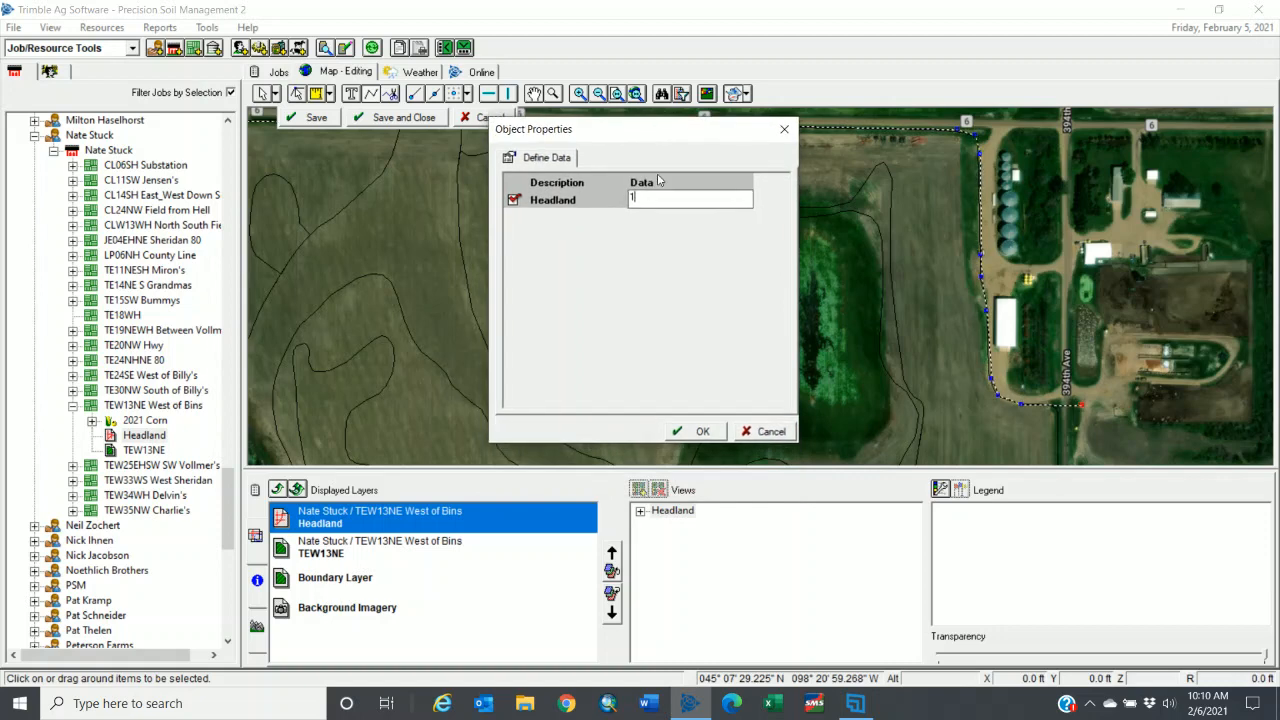
click(700, 431)
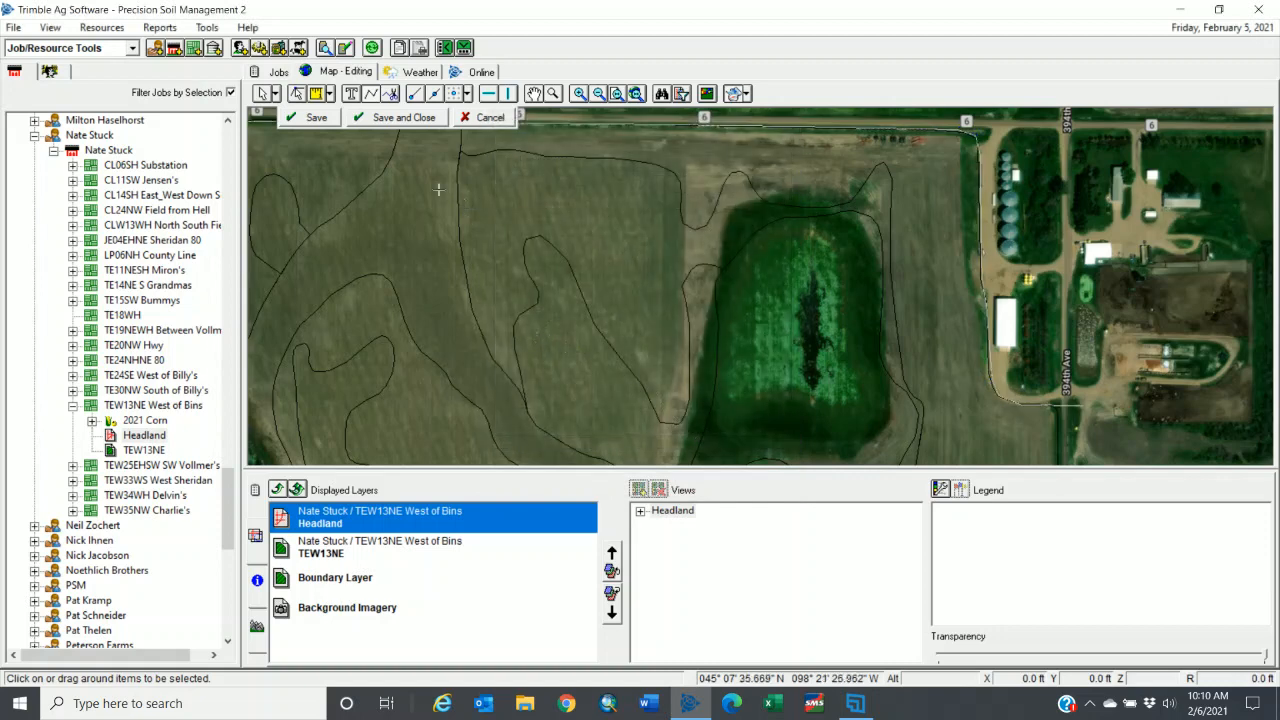
click(310, 119)
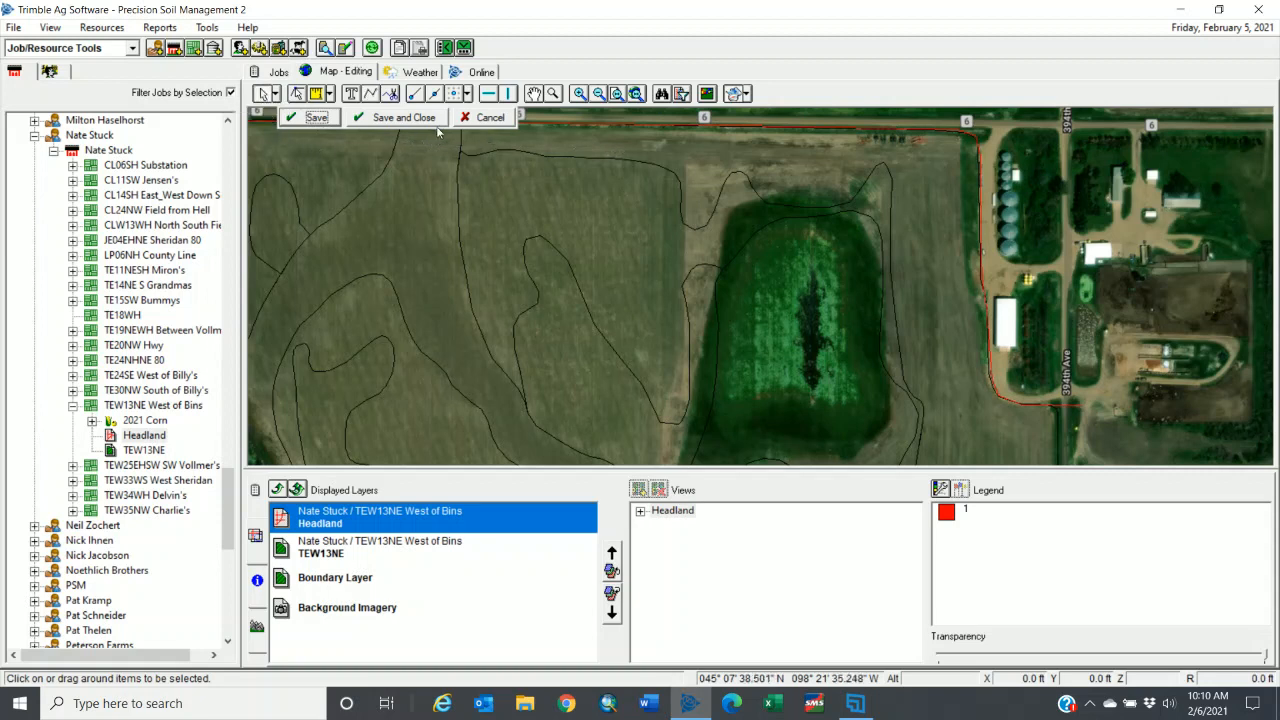
Create one offset of the headland line at a distance of 120 ft in the Right direction.
click(605, 125)
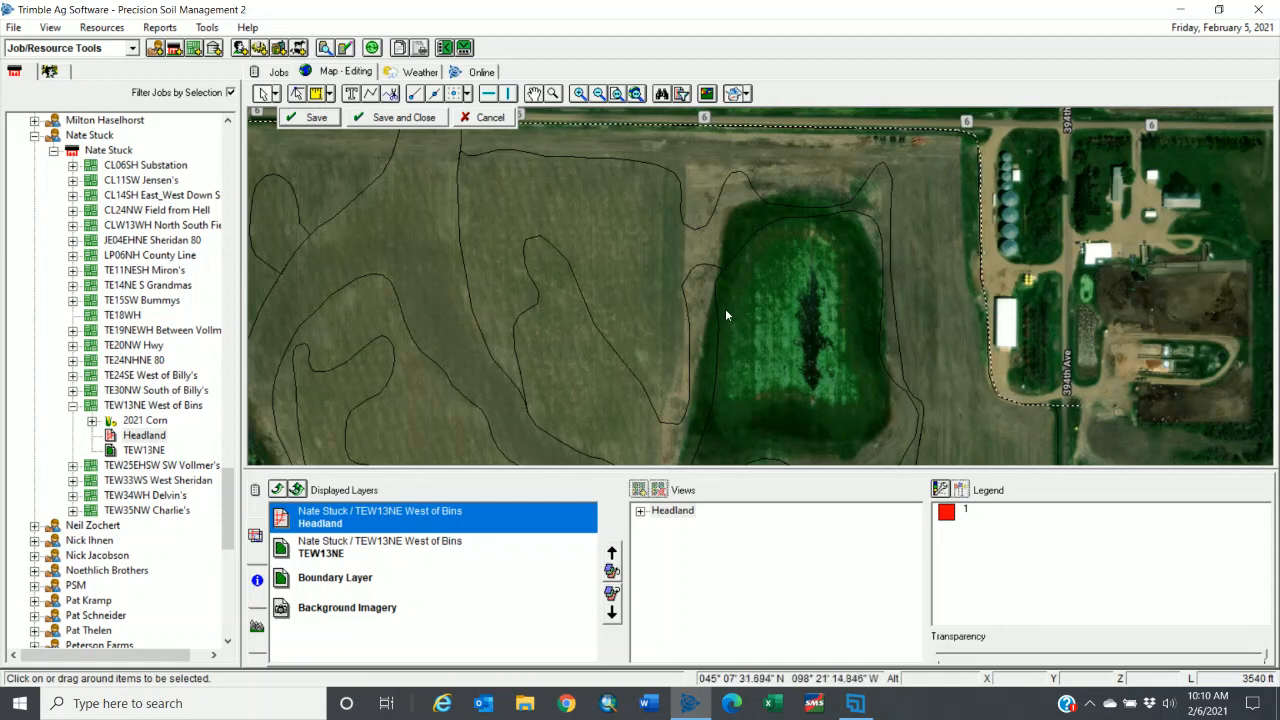
right_click(639, 123)
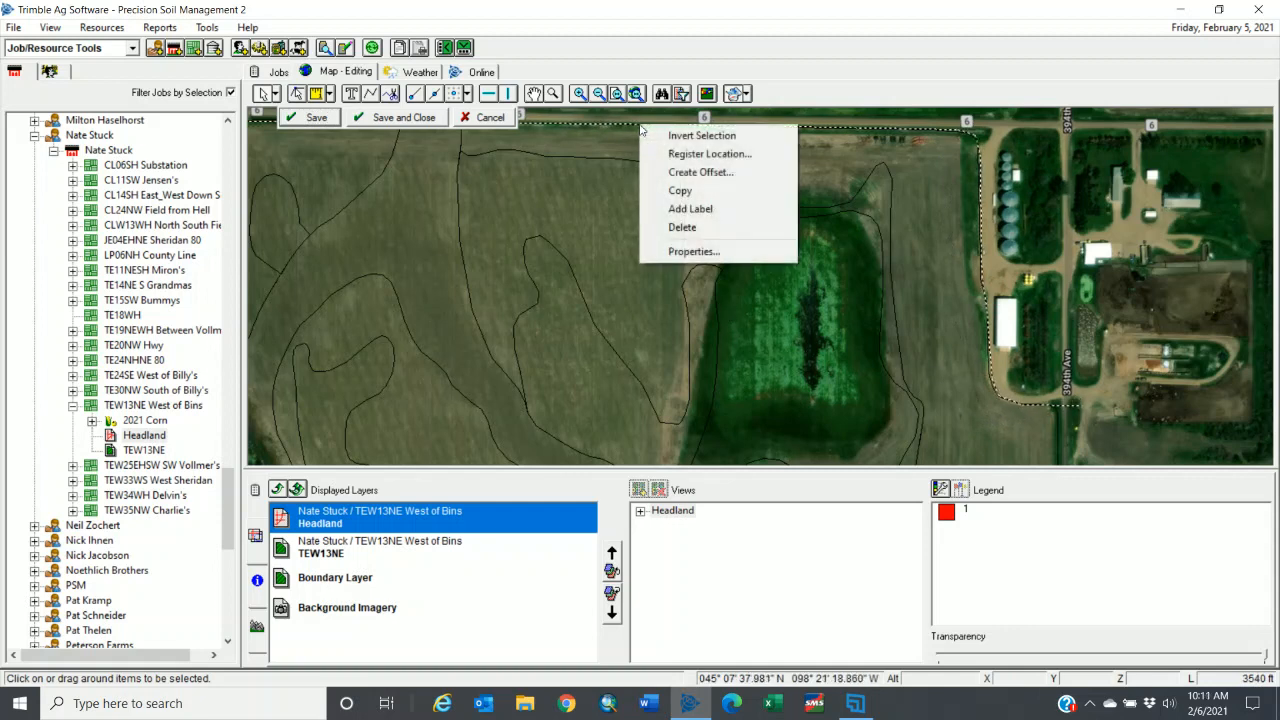
click(710, 174)
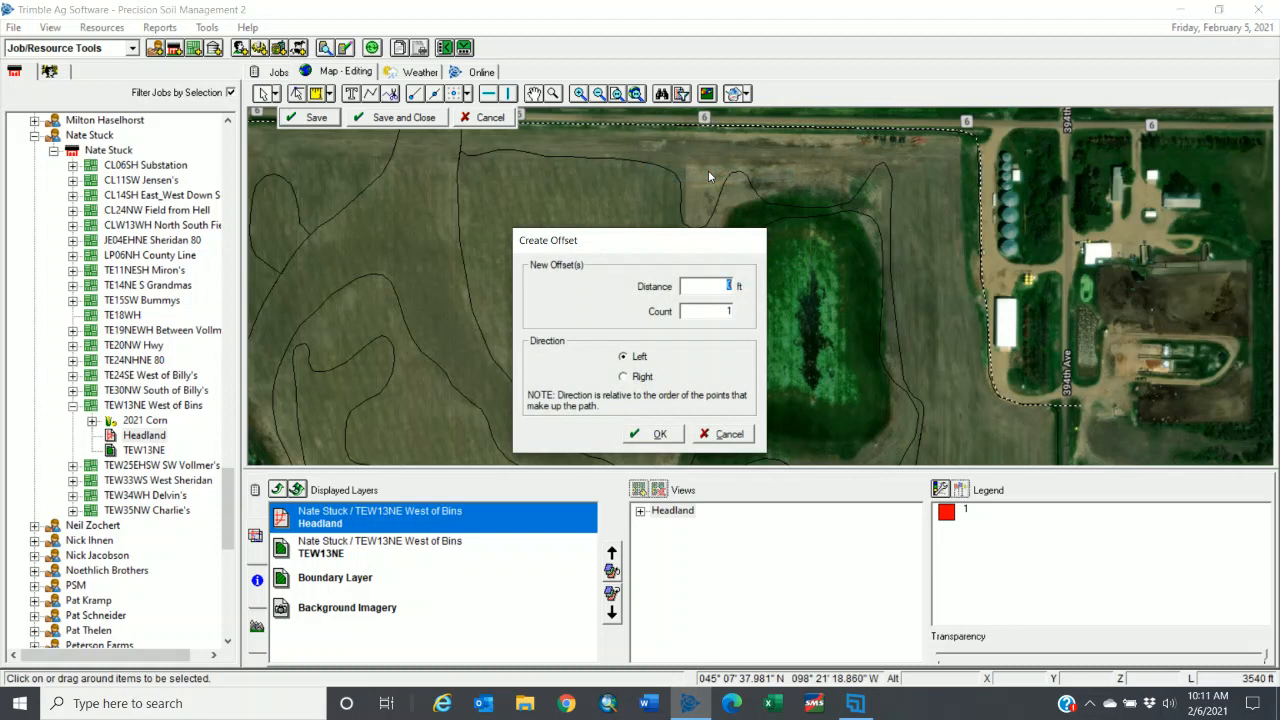
text(120)
click(638, 380)
click(659, 435)
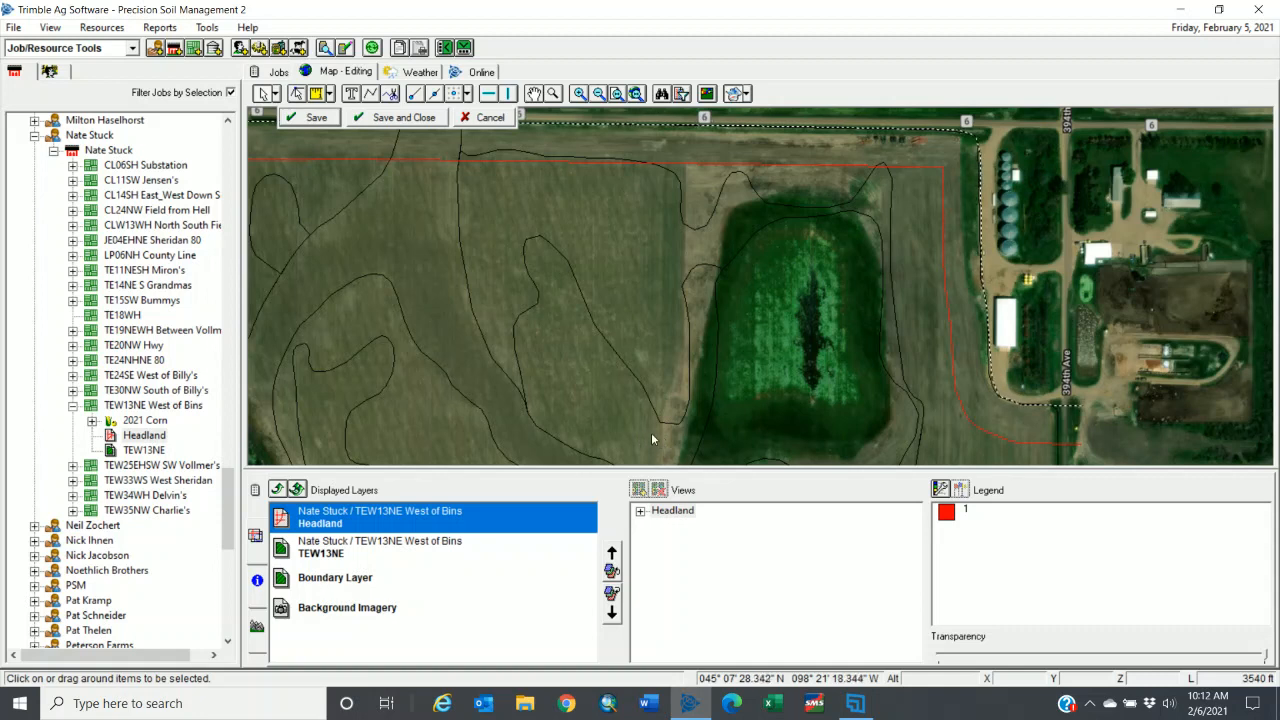
Check the Headland value in the offset line's properties, and save and close the Headland layer edits.
click(578, 166)
right_click(578, 166)
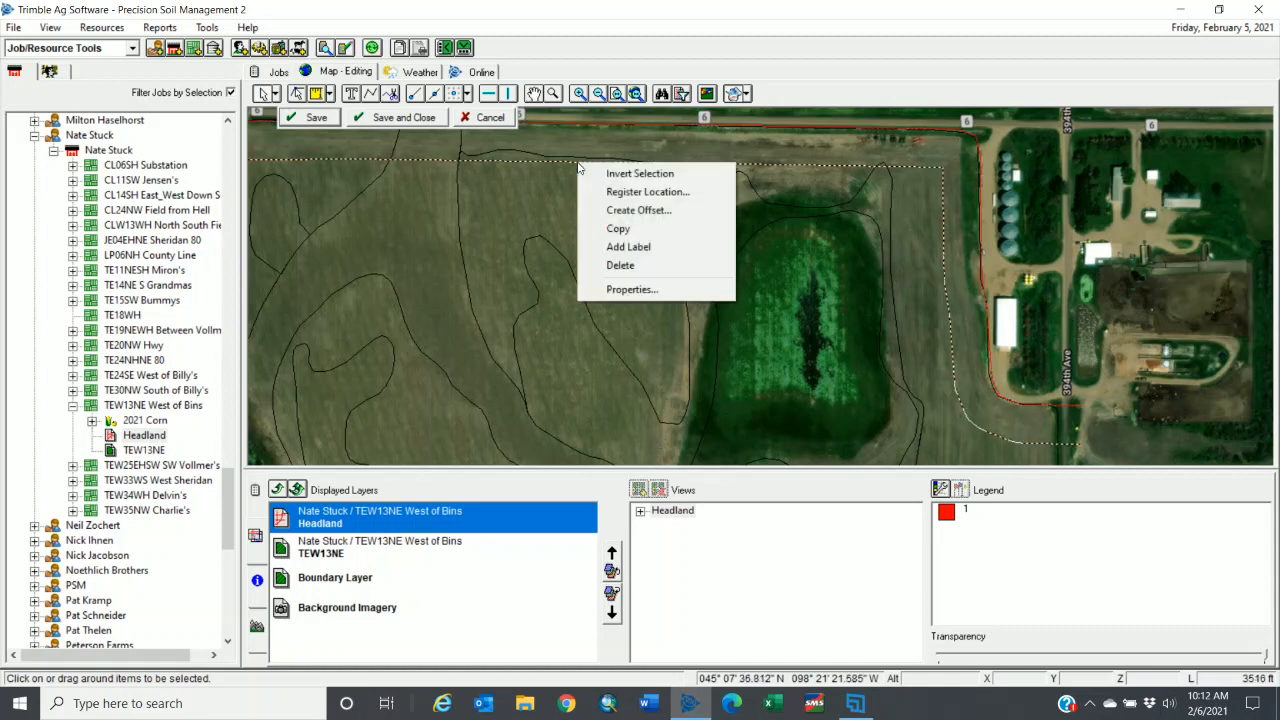
click(624, 290)
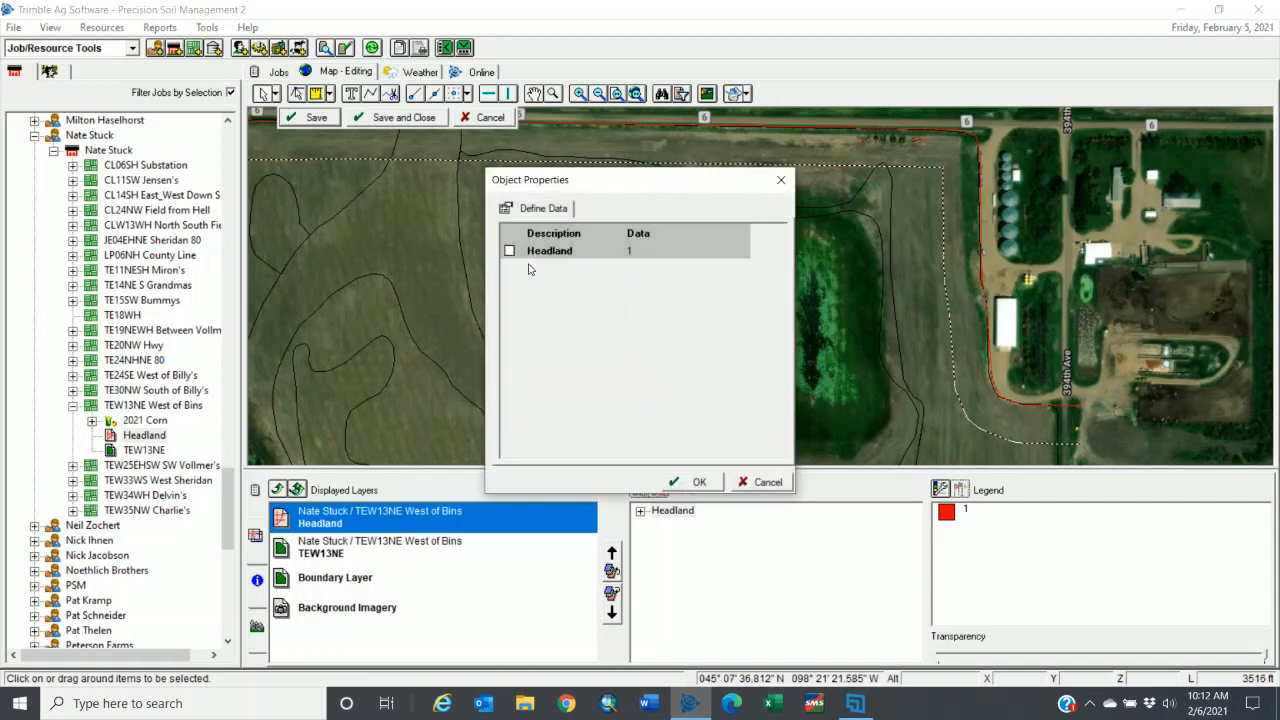
click(693, 482)
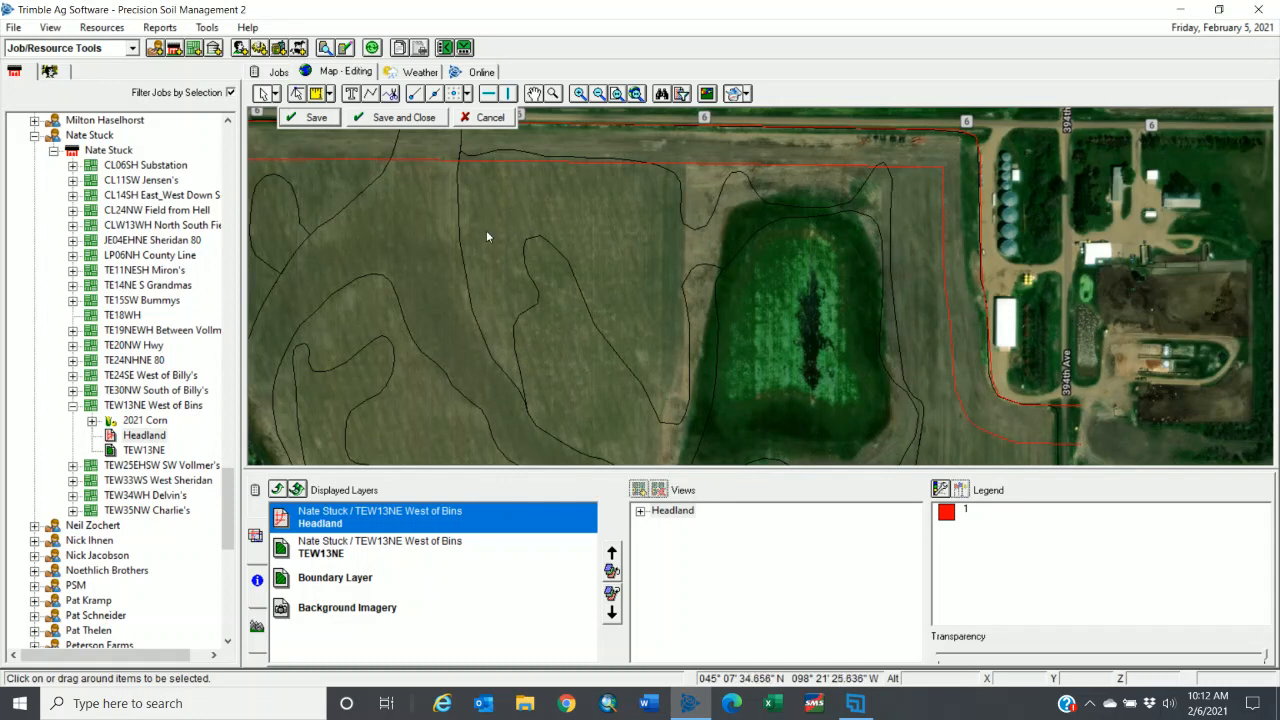
click(400, 119)
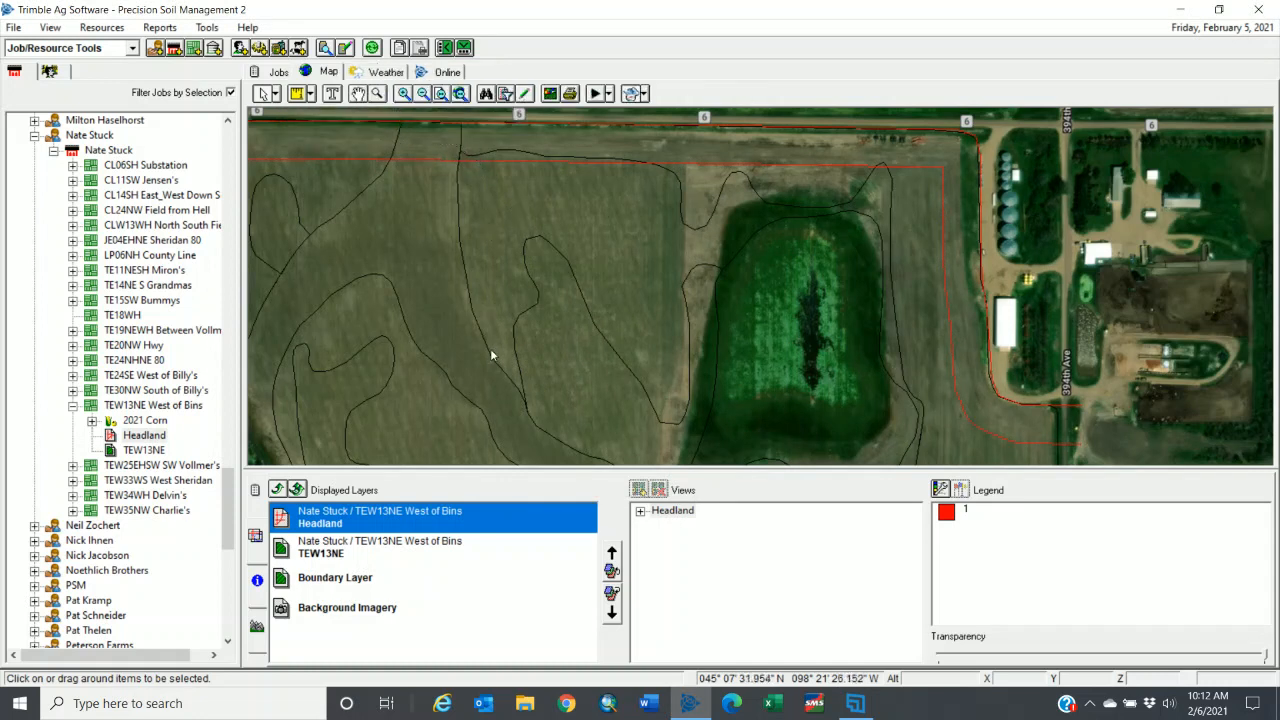
Move the TEW13NE layer above Headland and make its zone colors semi-transparent over the imagery.
click(341, 553)
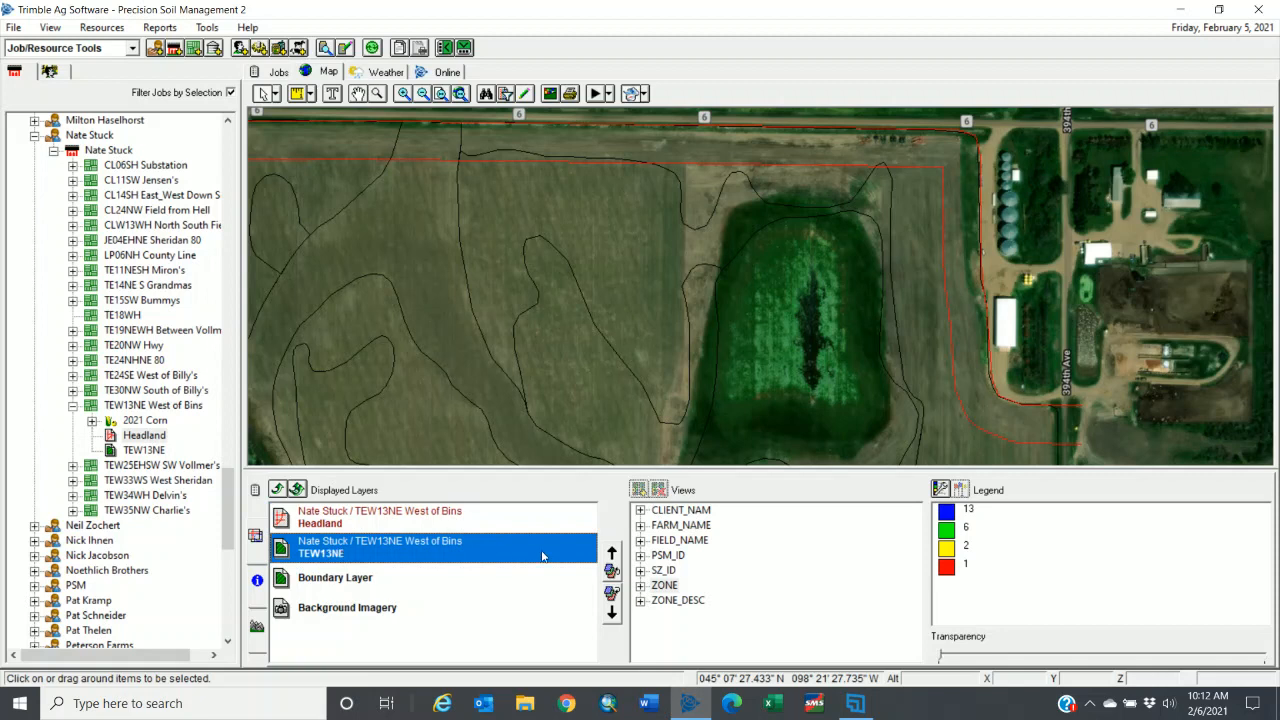
click(612, 553)
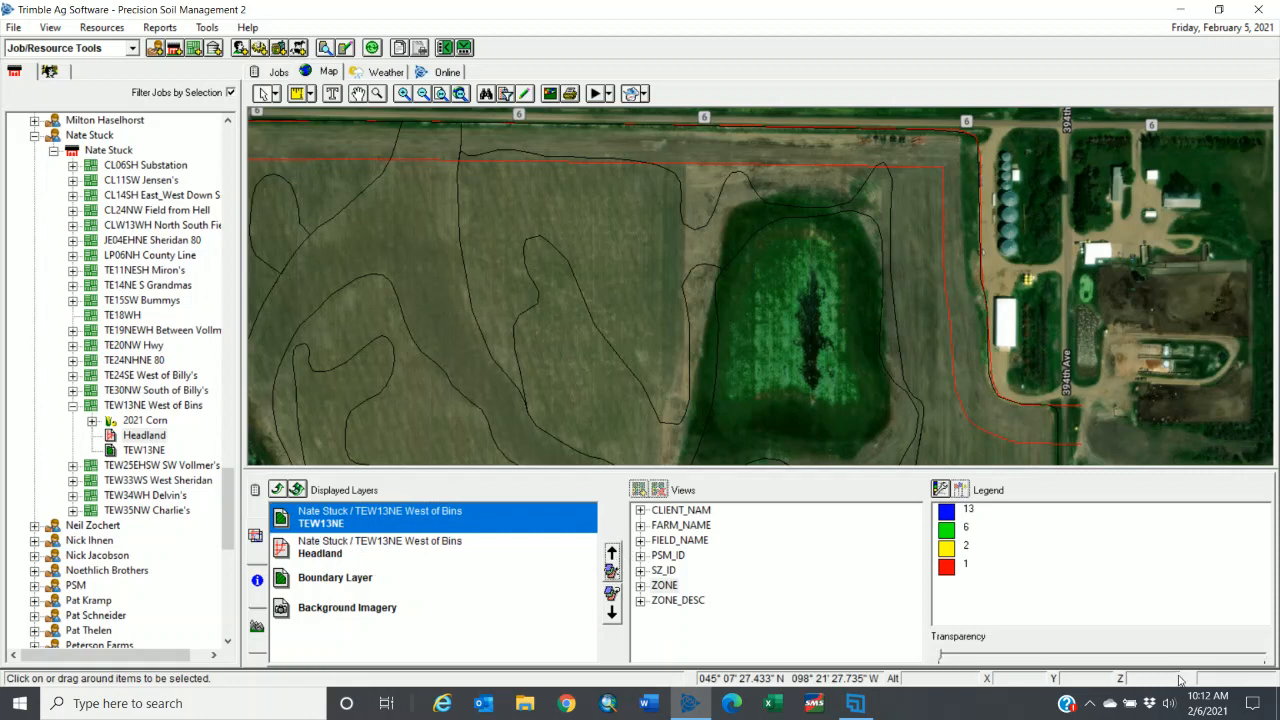
drag(1090, 658, 1103, 657)
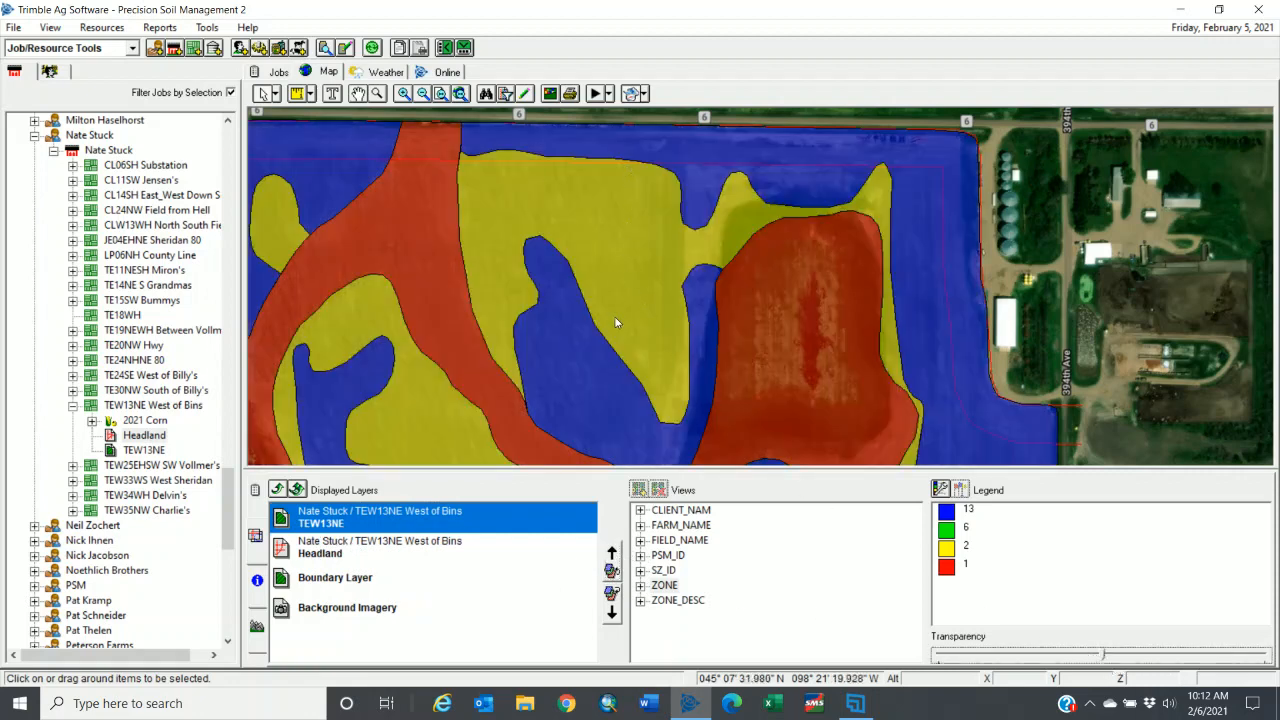
scroll(617, 322, down, 2)
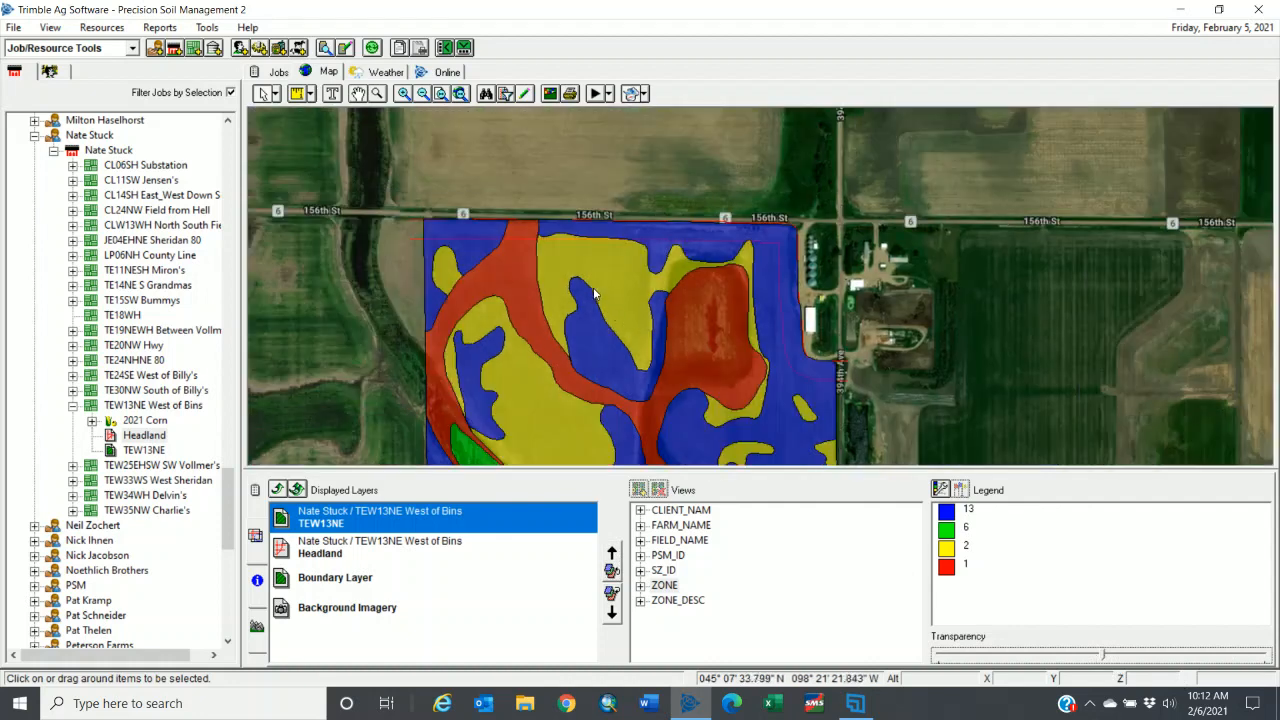
scroll(595, 293, up, 2)
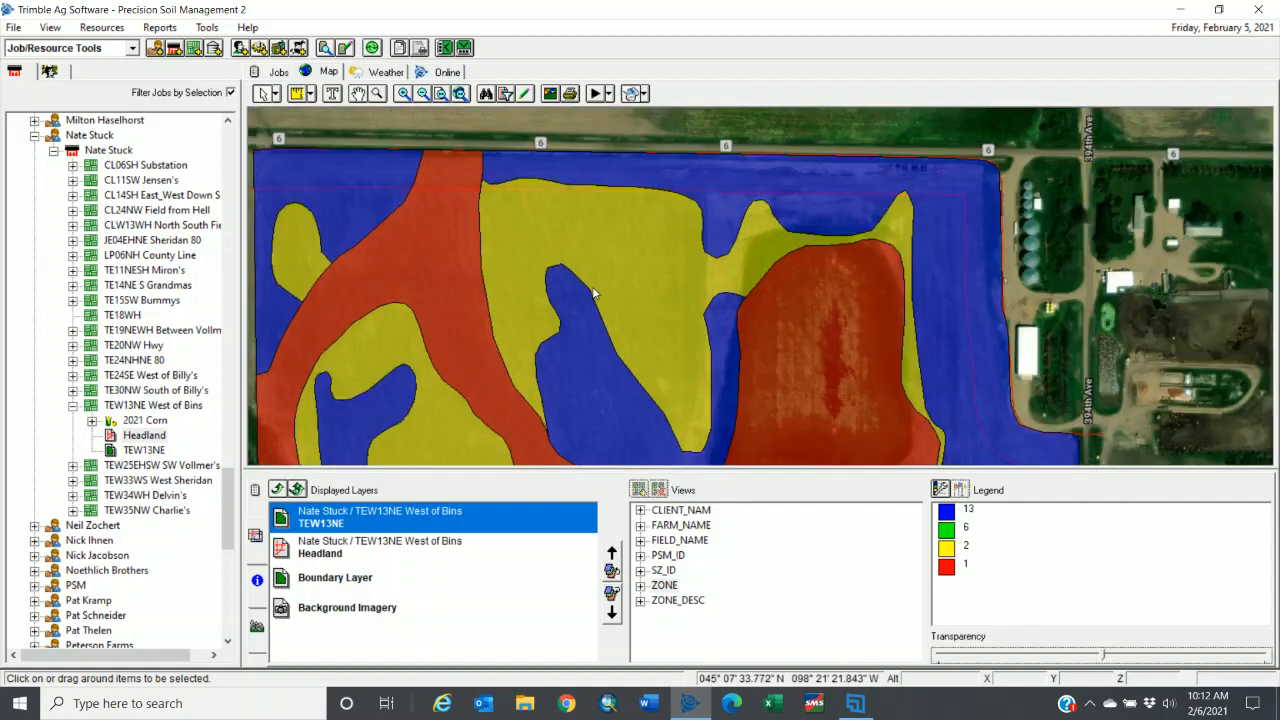
click(358, 93)
drag(554, 272, 668, 279)
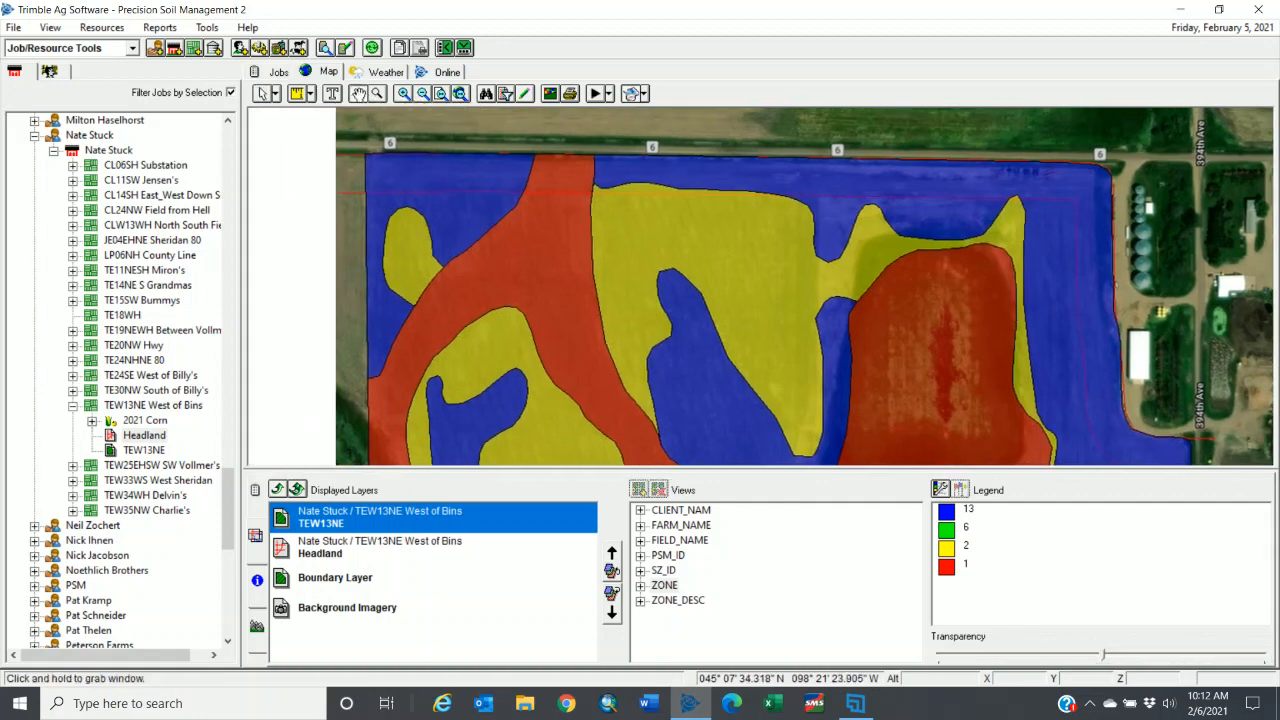
Set the Headland layer's line width to 5 ft in the display options.
click(550, 95)
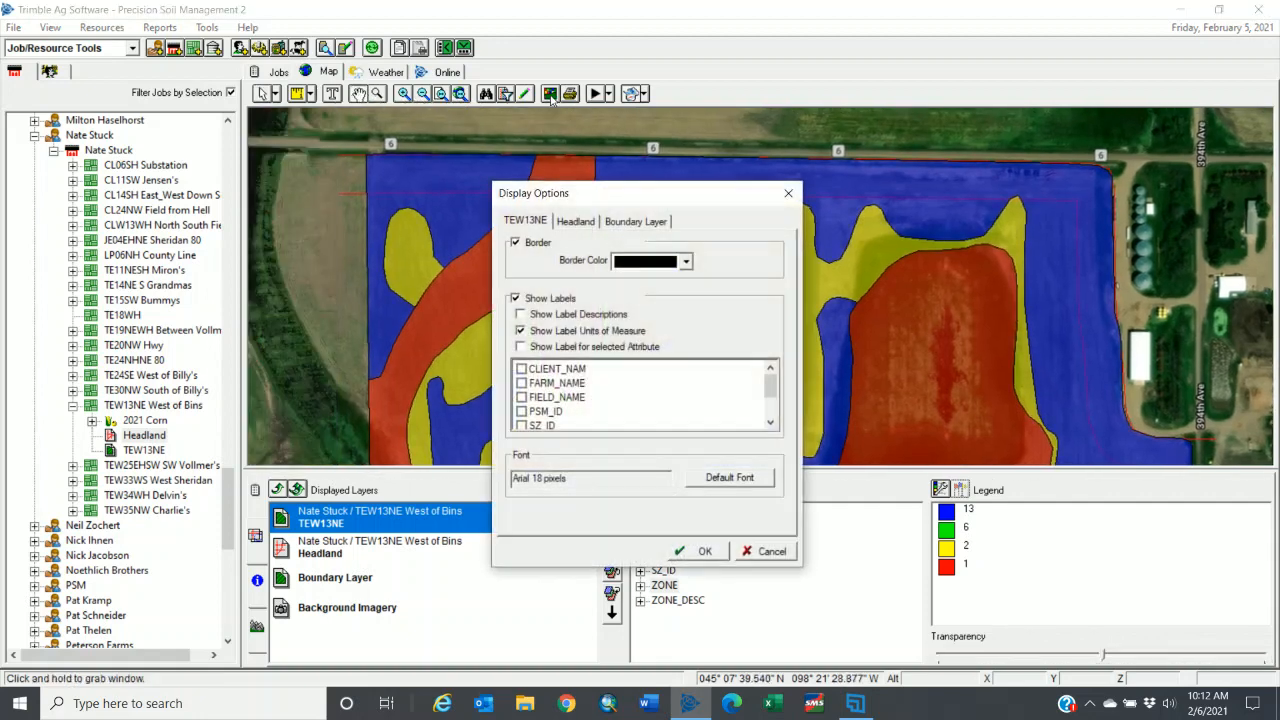
click(576, 221)
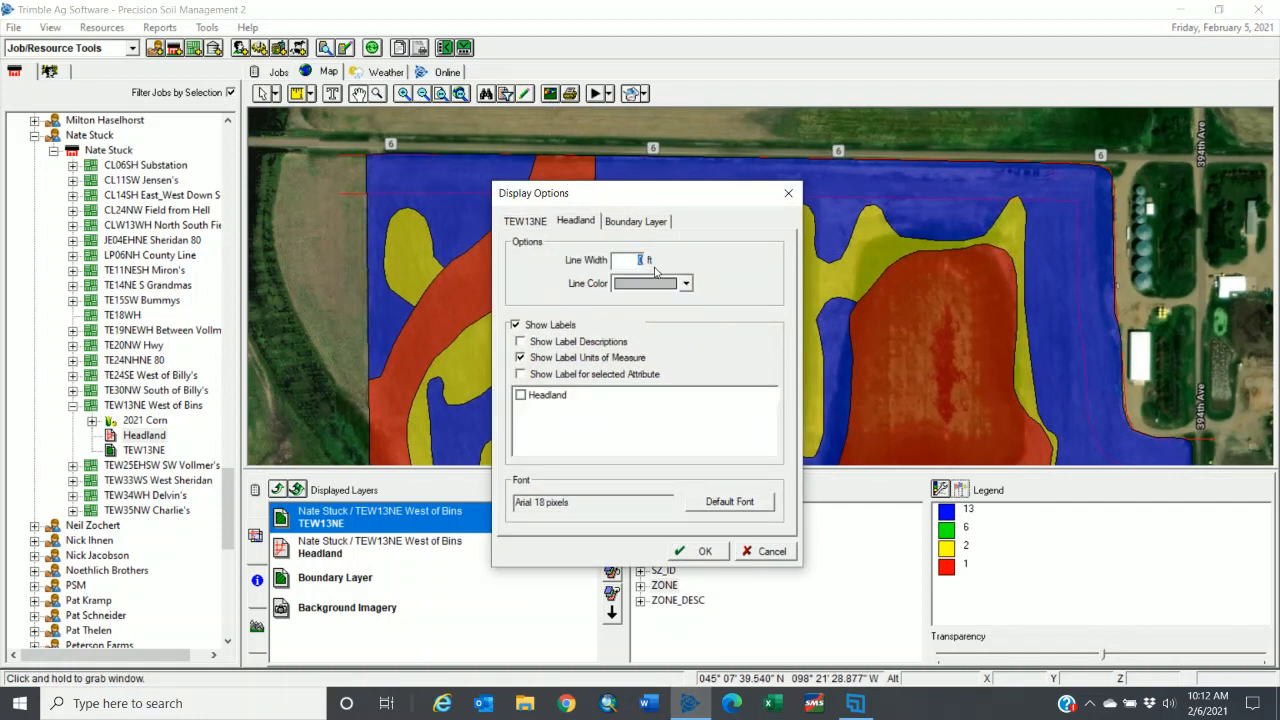
text(5)
key(Return)
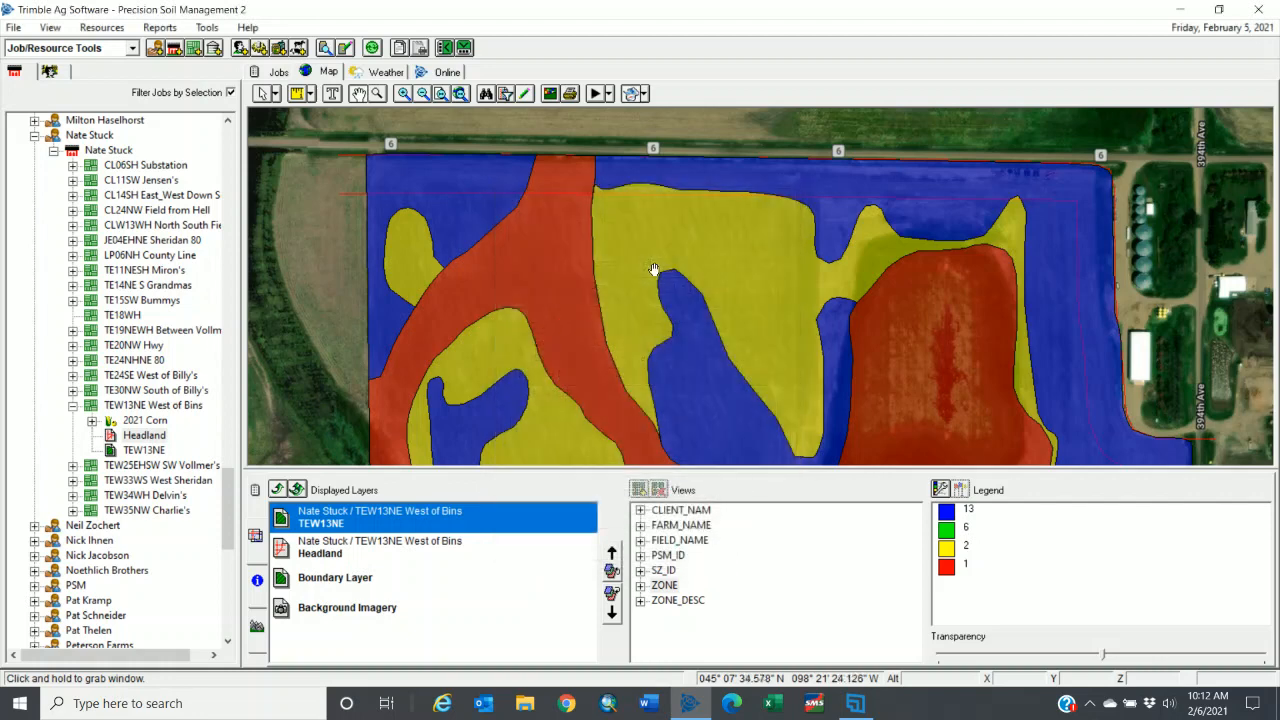
Set the Headland layer's line width to 10 ft in the display options.
click(550, 94)
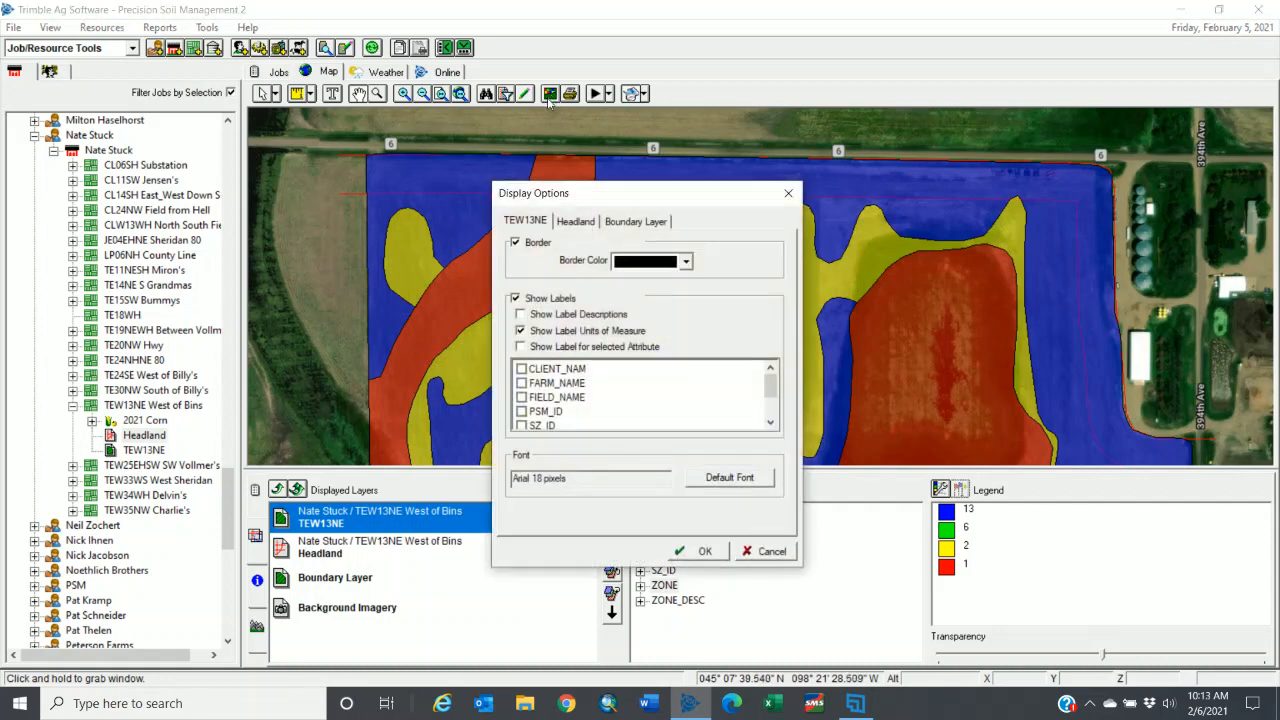
click(576, 222)
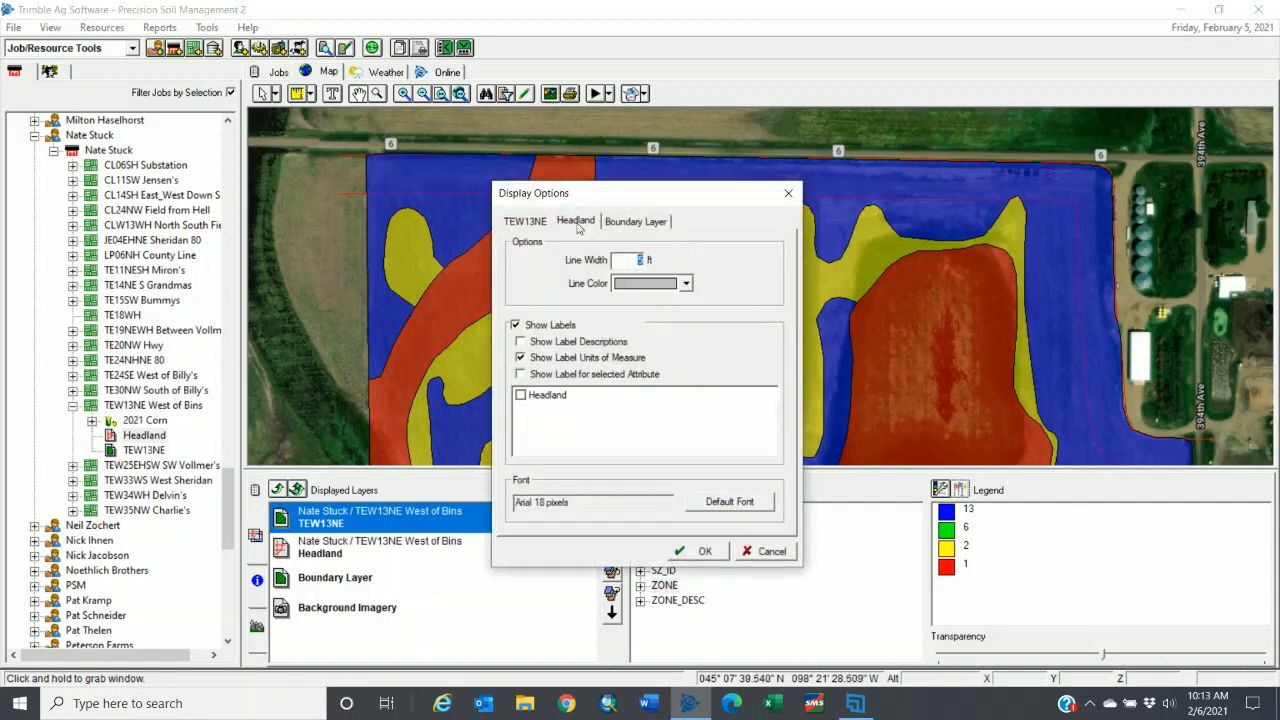
text(10)
key(Return)
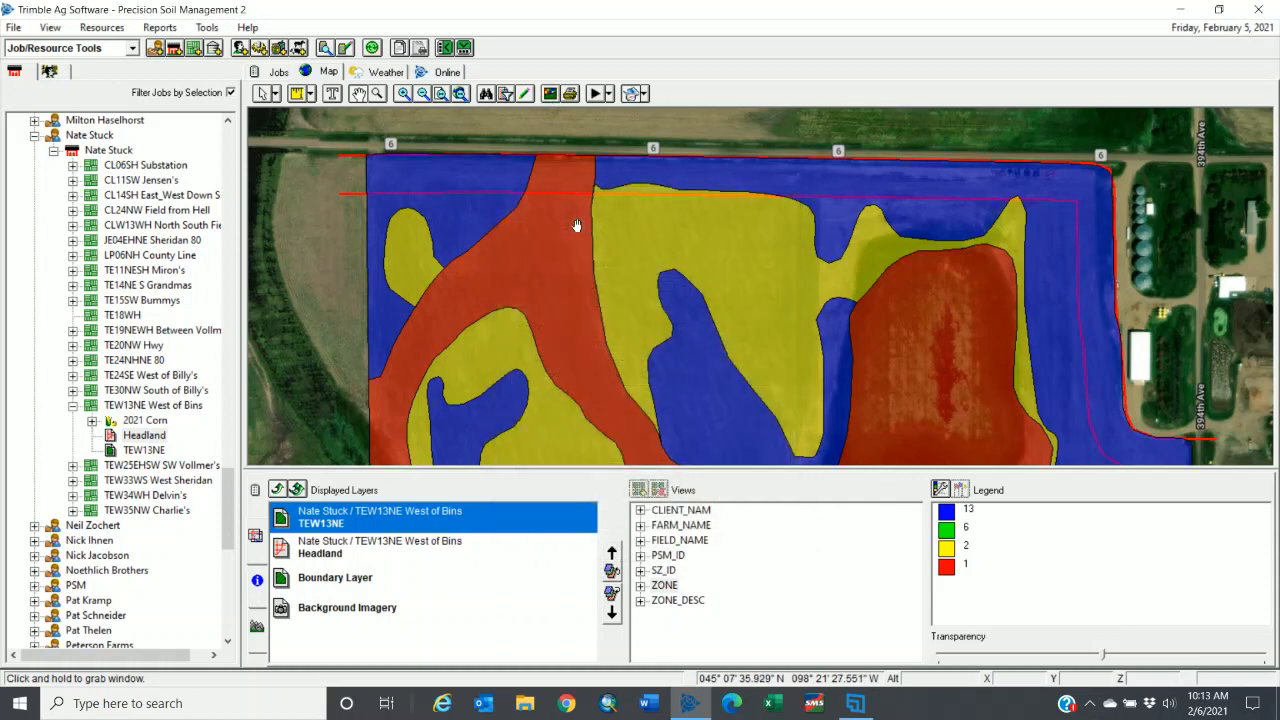
Edit the TEW13NE layer and start a line split along the inner headland line, from west of the field to its northeast corner.
click(524, 94)
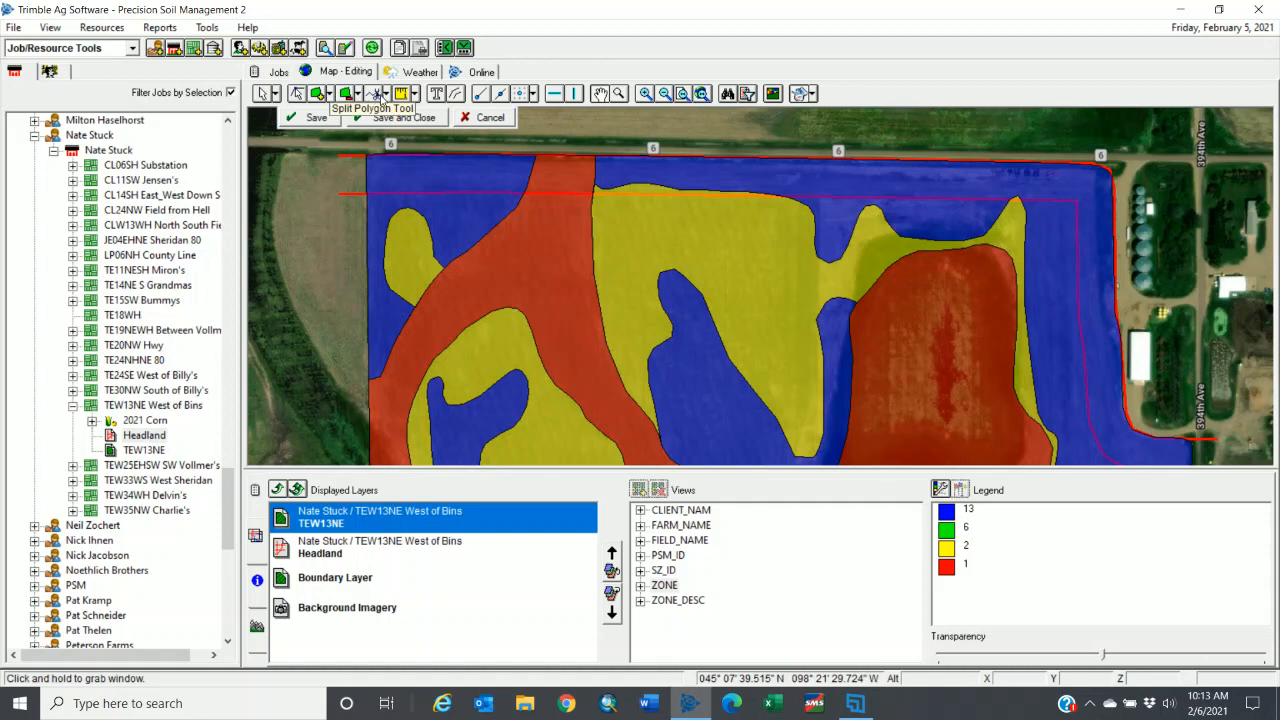
click(386, 96)
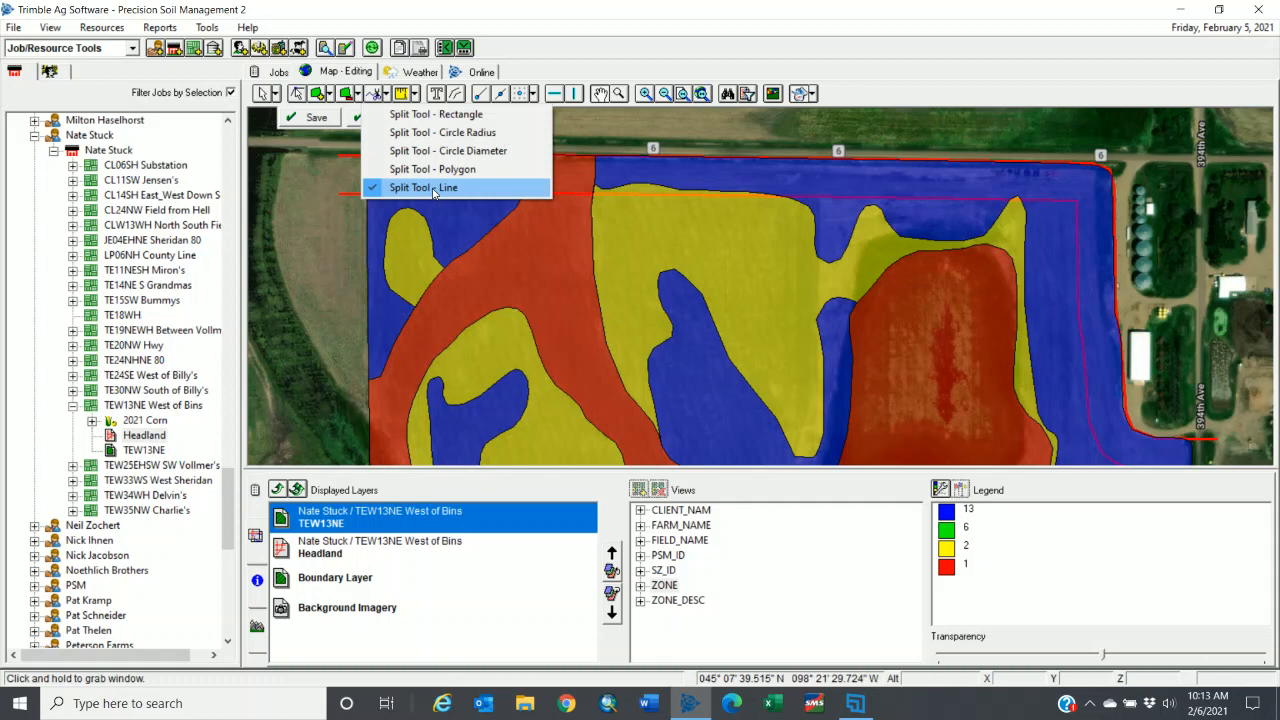
click(433, 190)
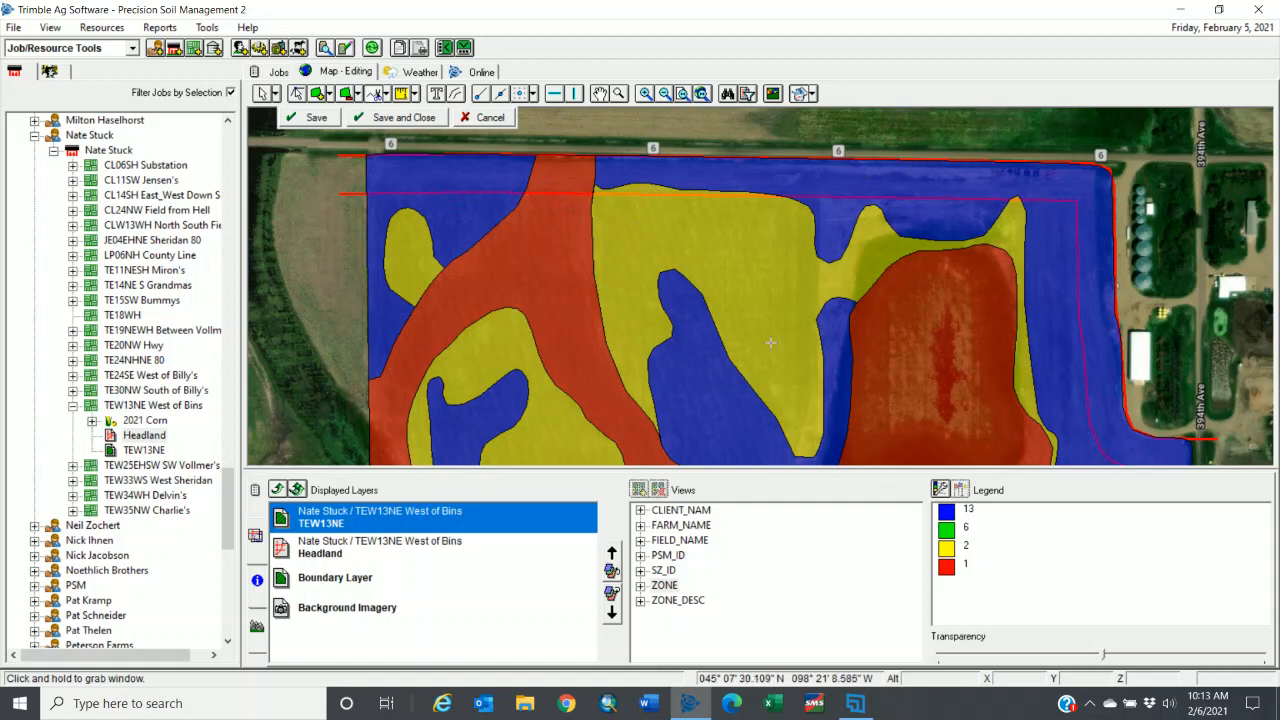
click(358, 193)
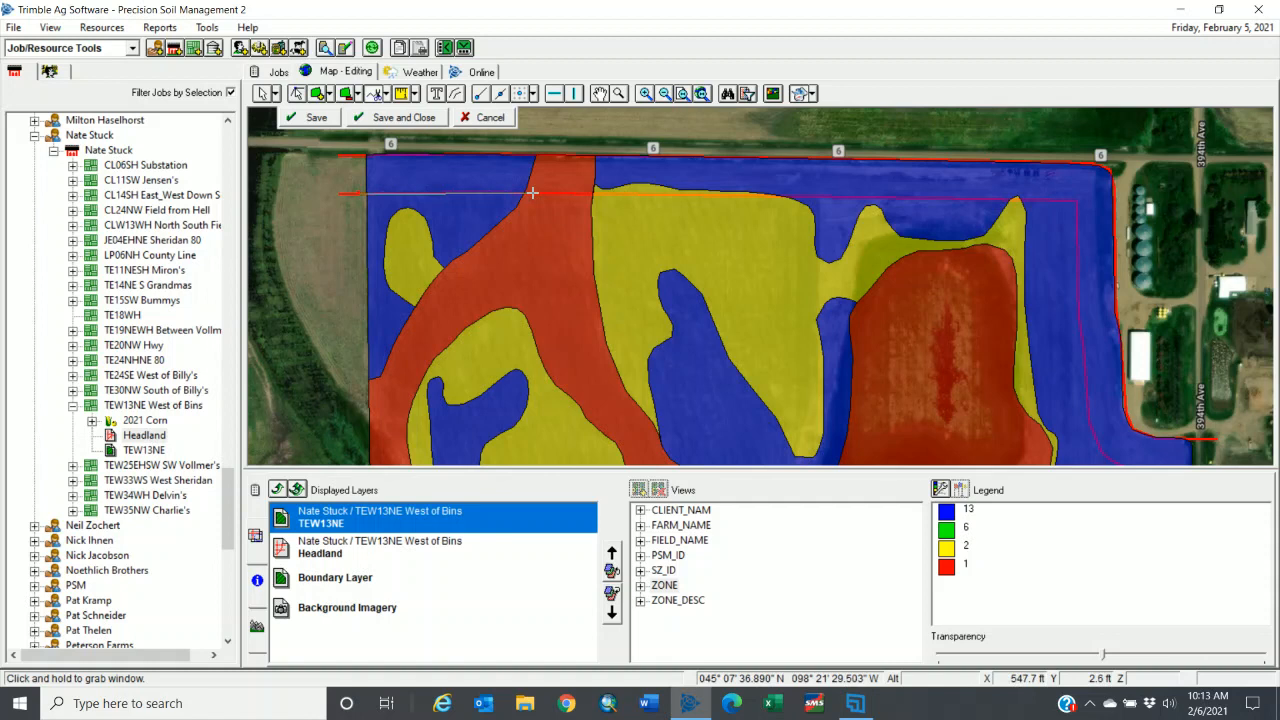
click(826, 196)
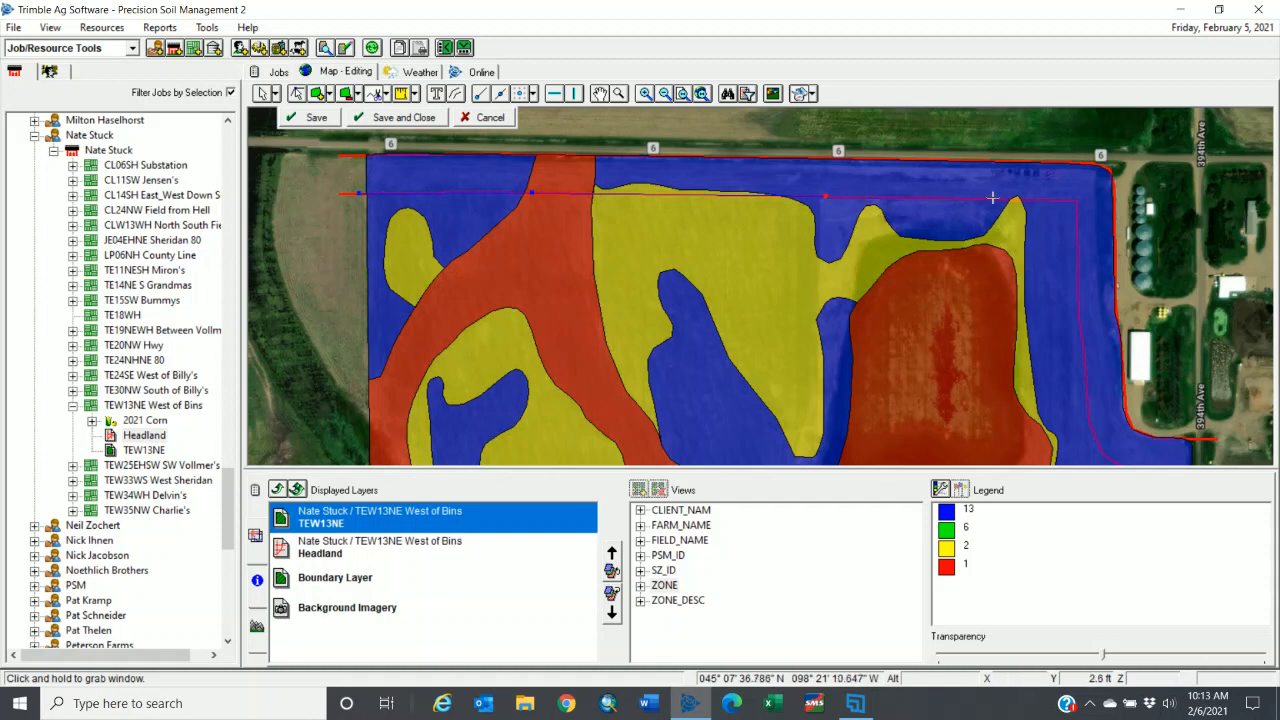
click(1076, 200)
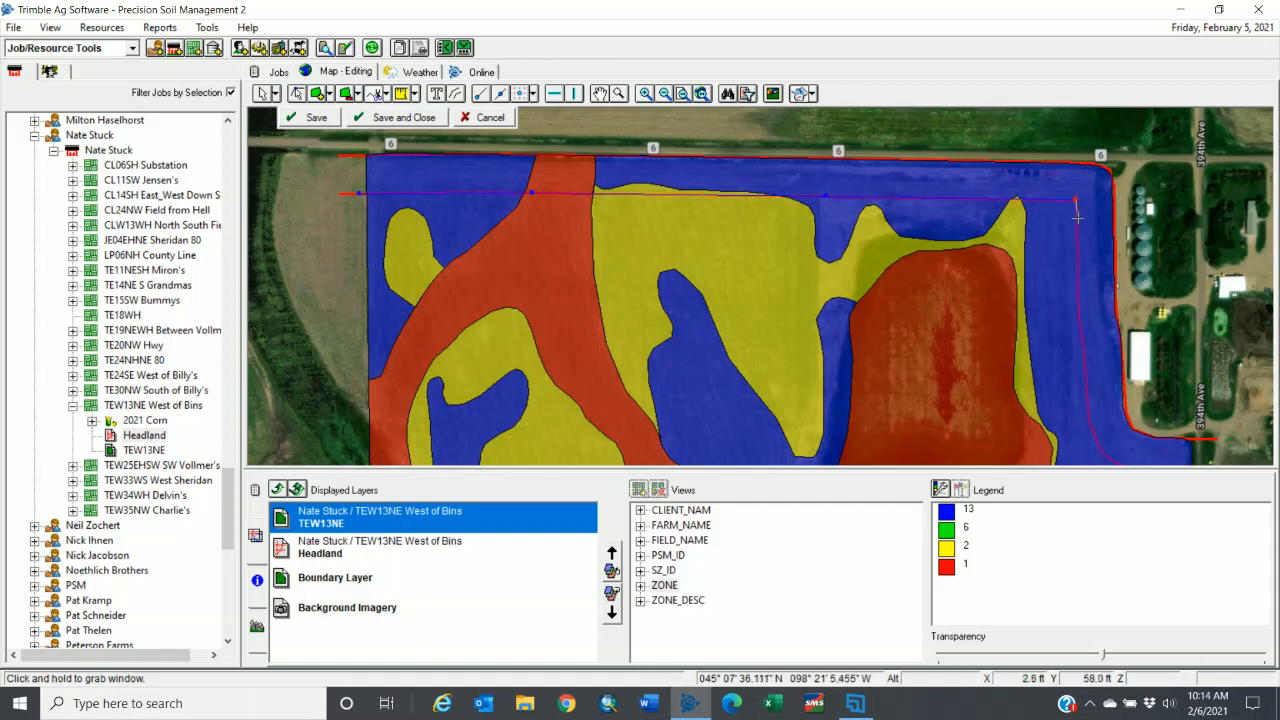
Trace the split line down the inner headland's east side and past 394th Ave, finish the split, and save and close the edits.
click(1079, 322)
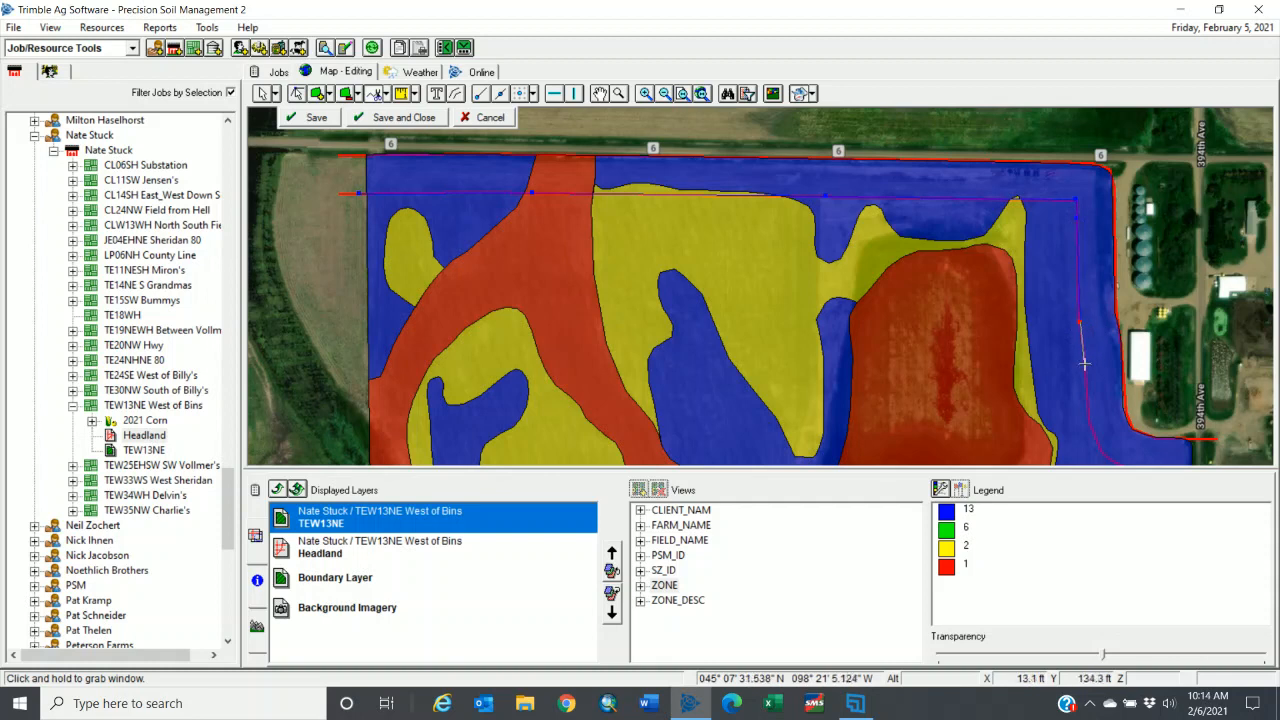
click(1084, 364)
click(1088, 418)
key(Down)
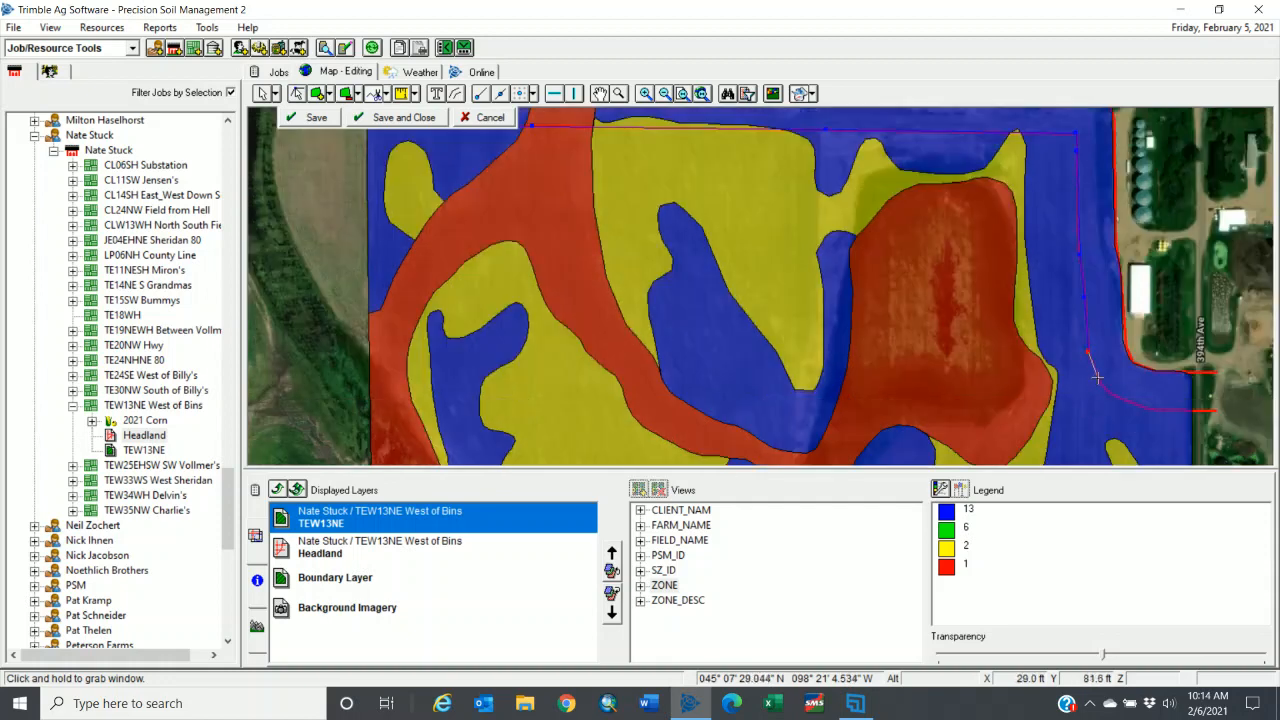
click(1097, 377)
click(1111, 393)
click(1144, 408)
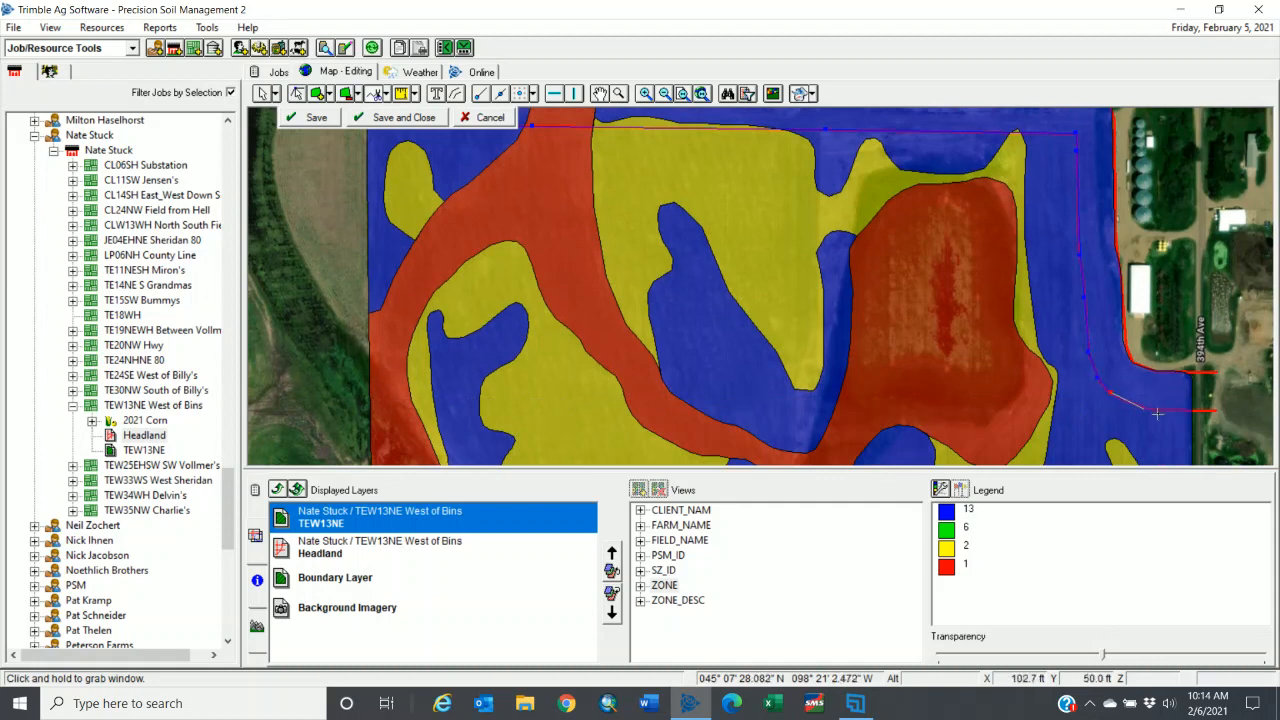
click(1170, 411)
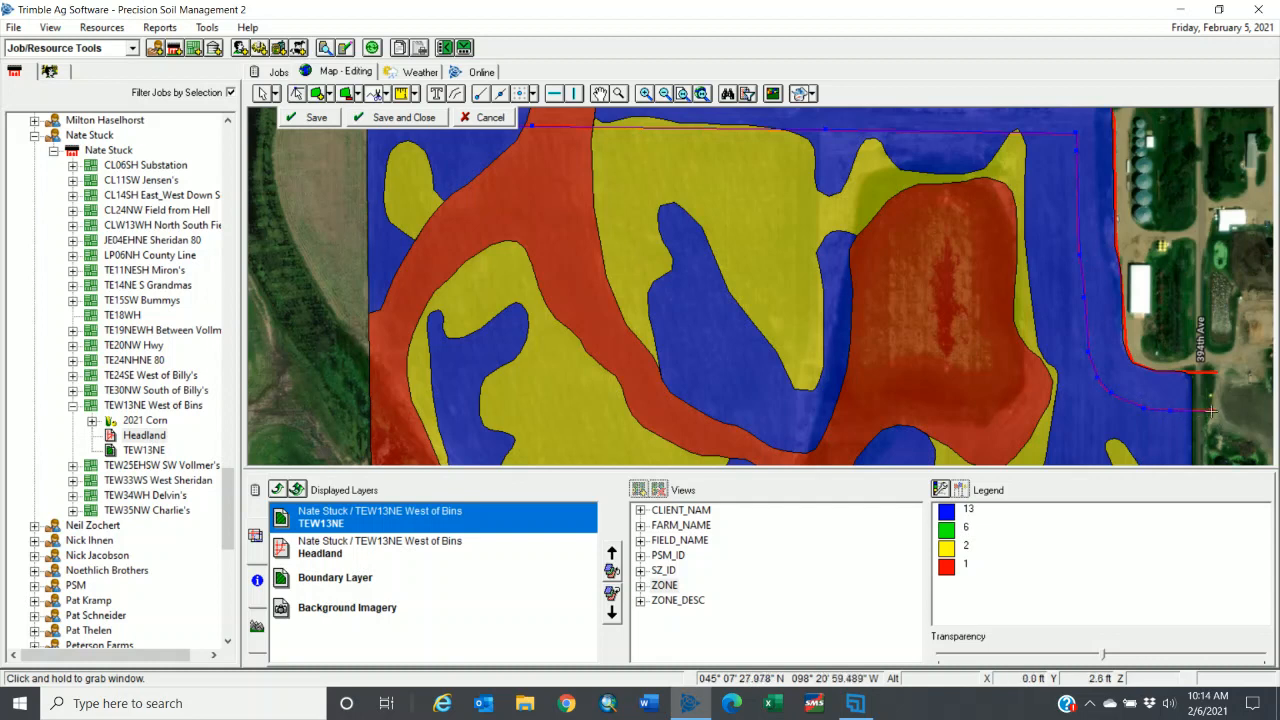
right_click(1212, 411)
click(1219, 425)
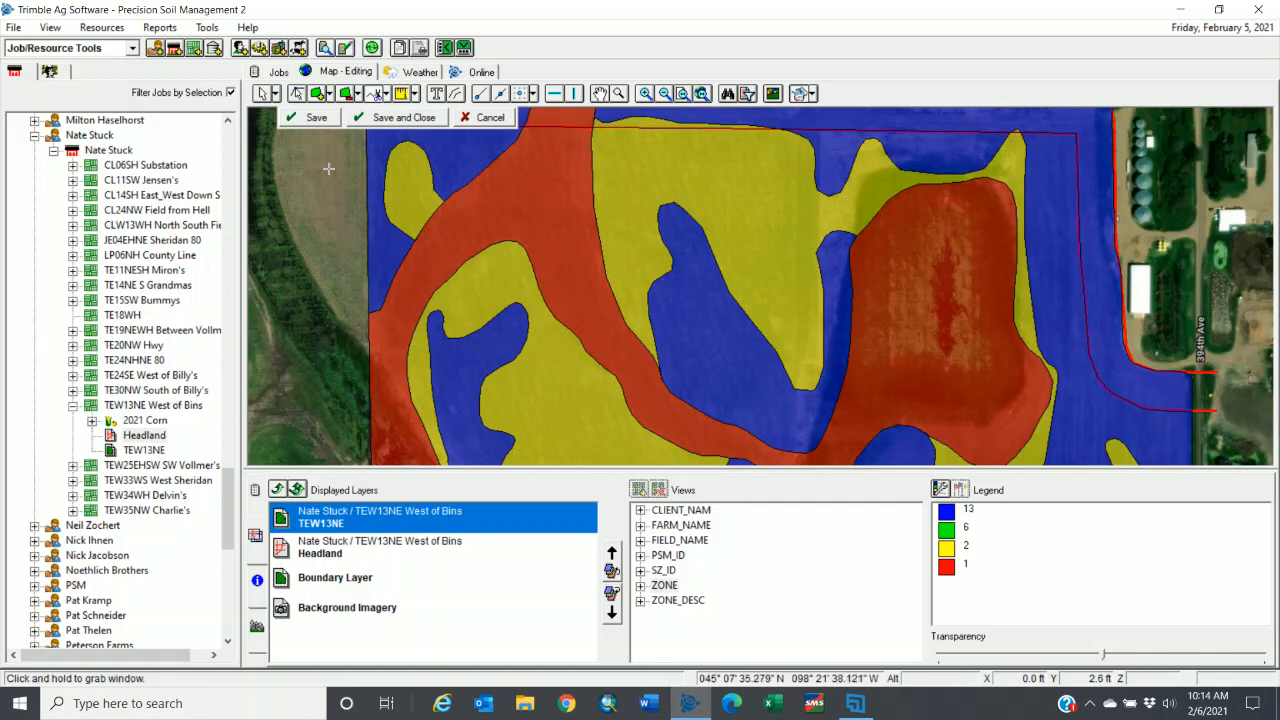
click(316, 120)
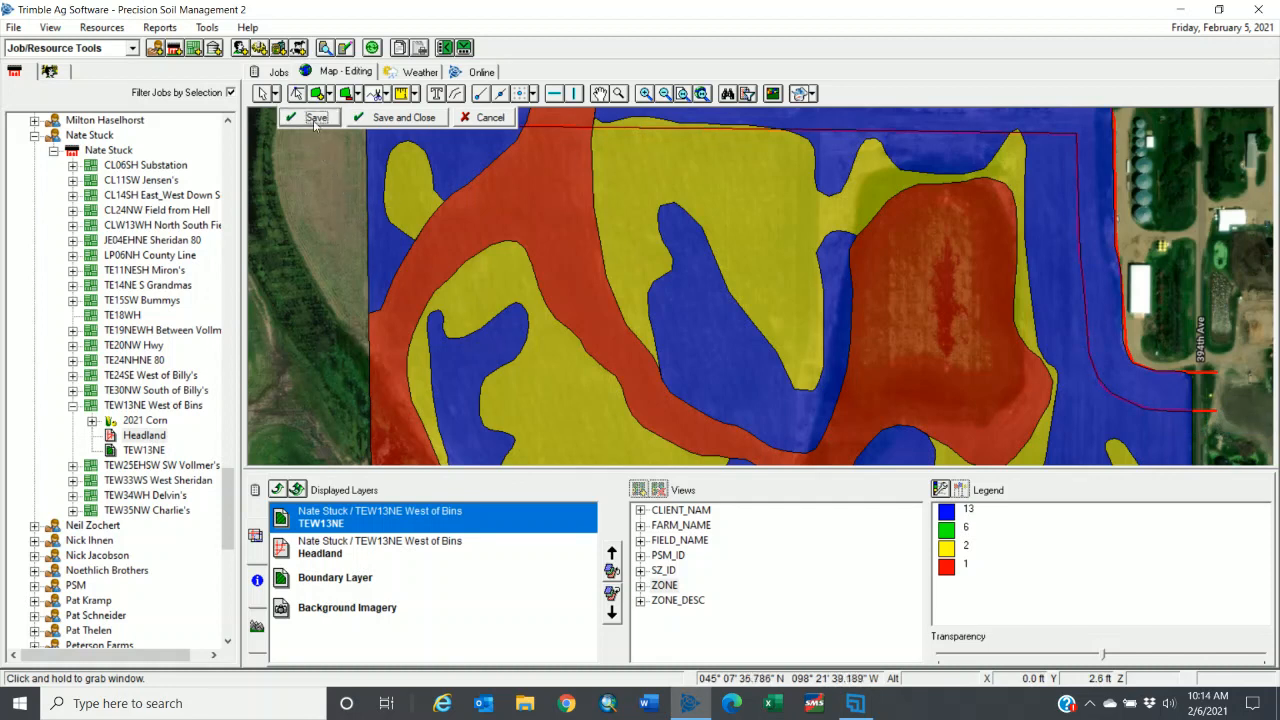
click(388, 118)
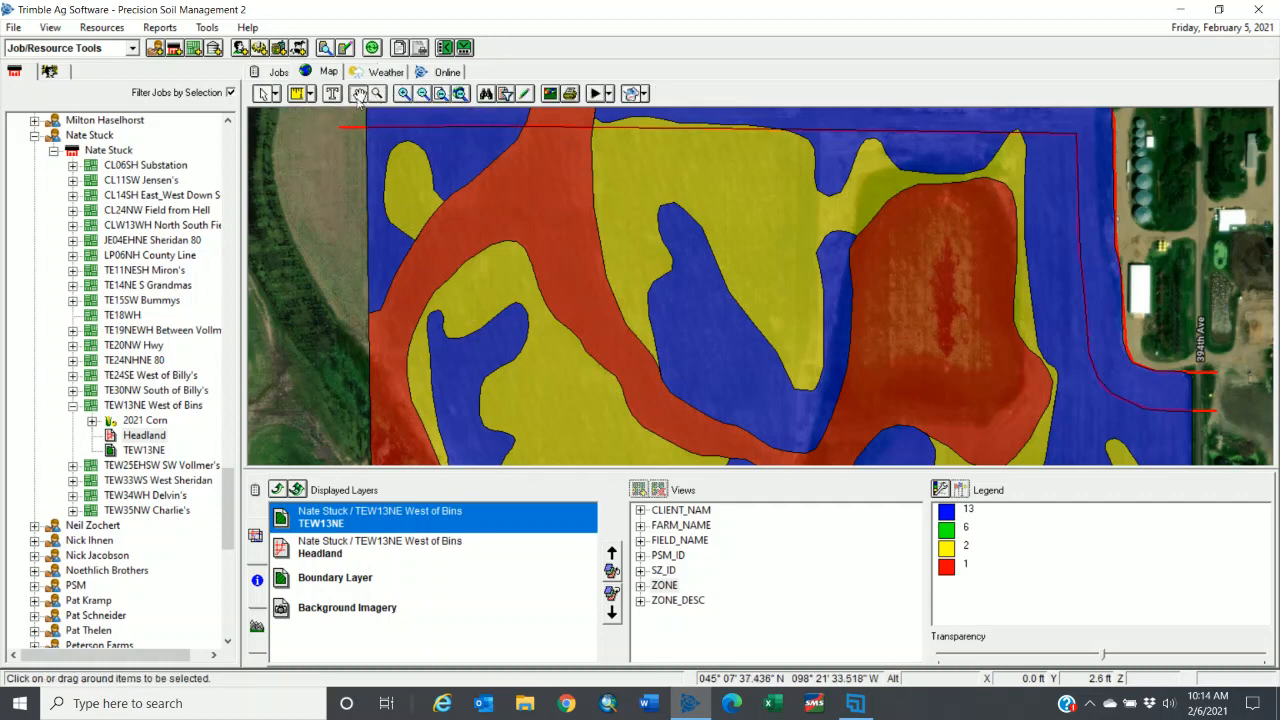
Remove the Headland layer from the displayed layers, leaving TEW13NE over the boundary and imagery.
click(360, 95)
drag(557, 251, 560, 363)
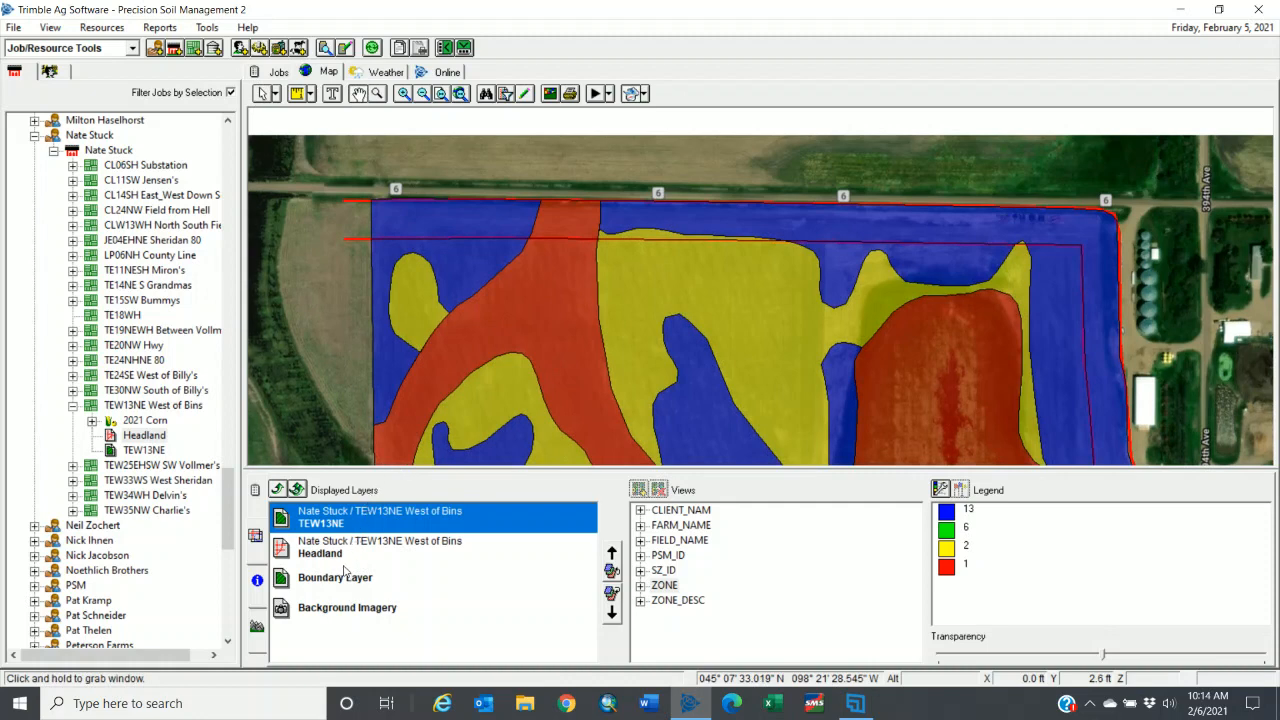
click(322, 553)
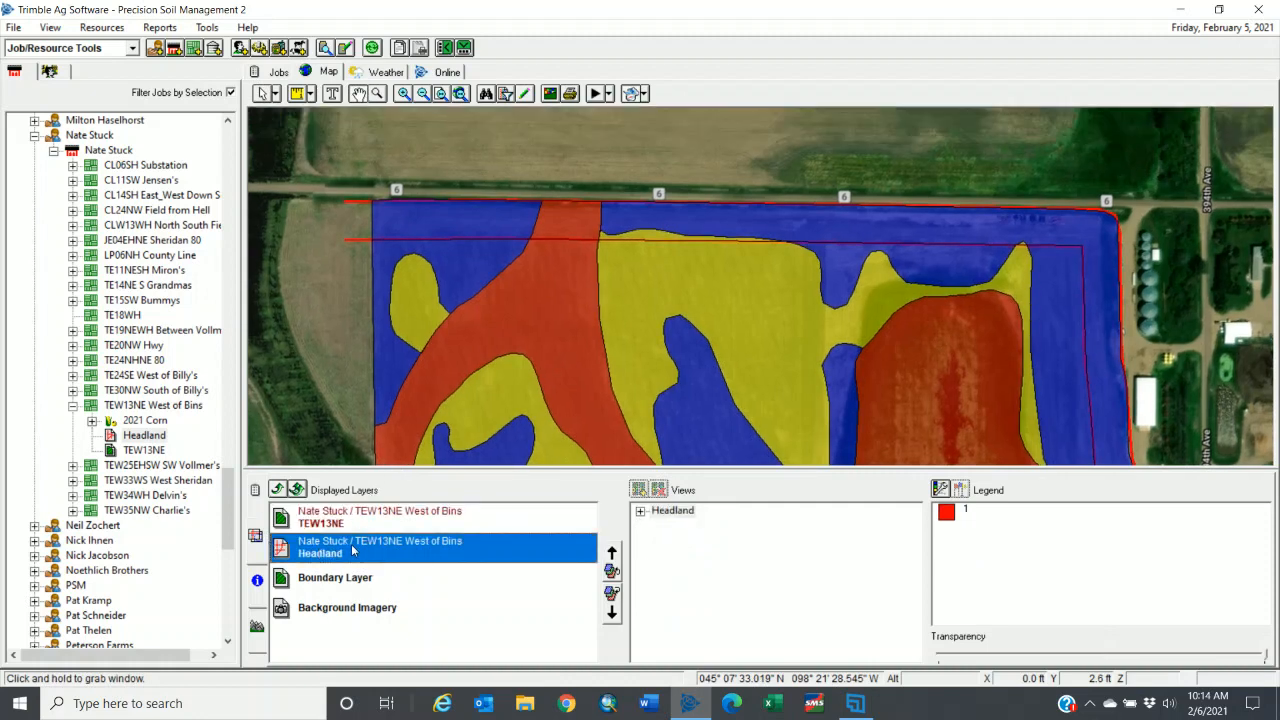
click(280, 490)
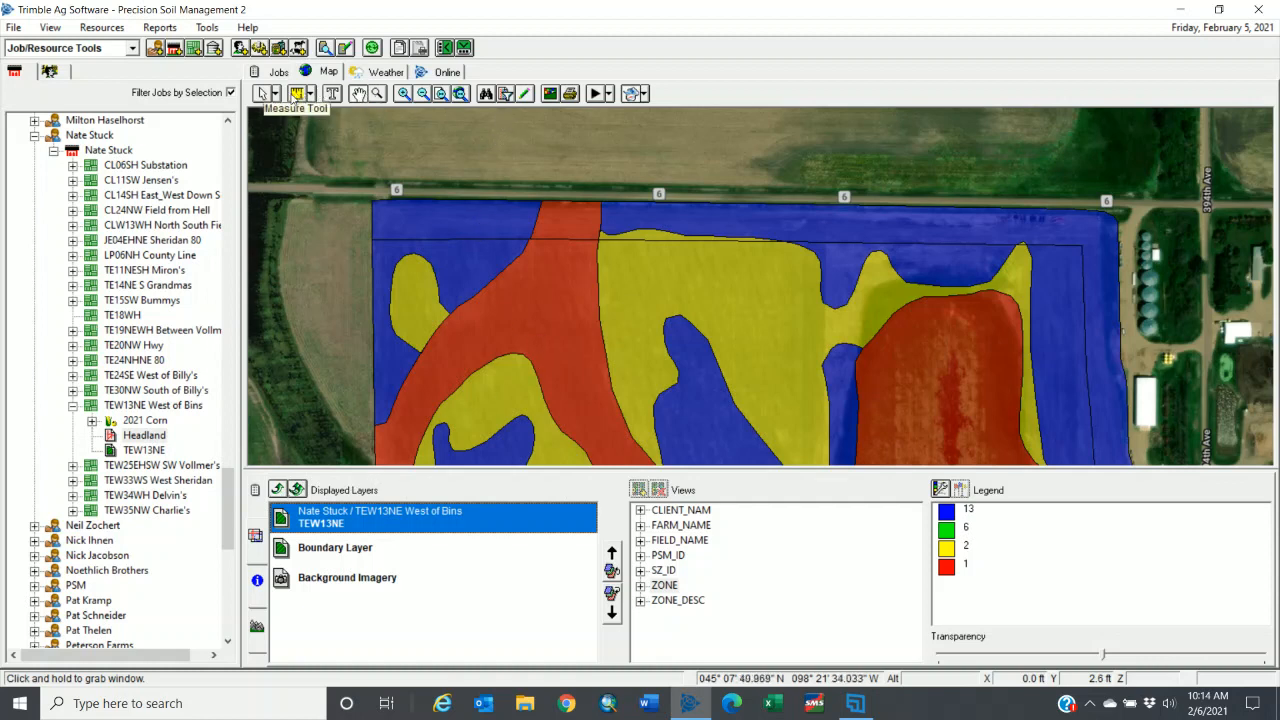
Select the zone pieces along the northern headland one by one to check how the split divided them.
click(264, 96)
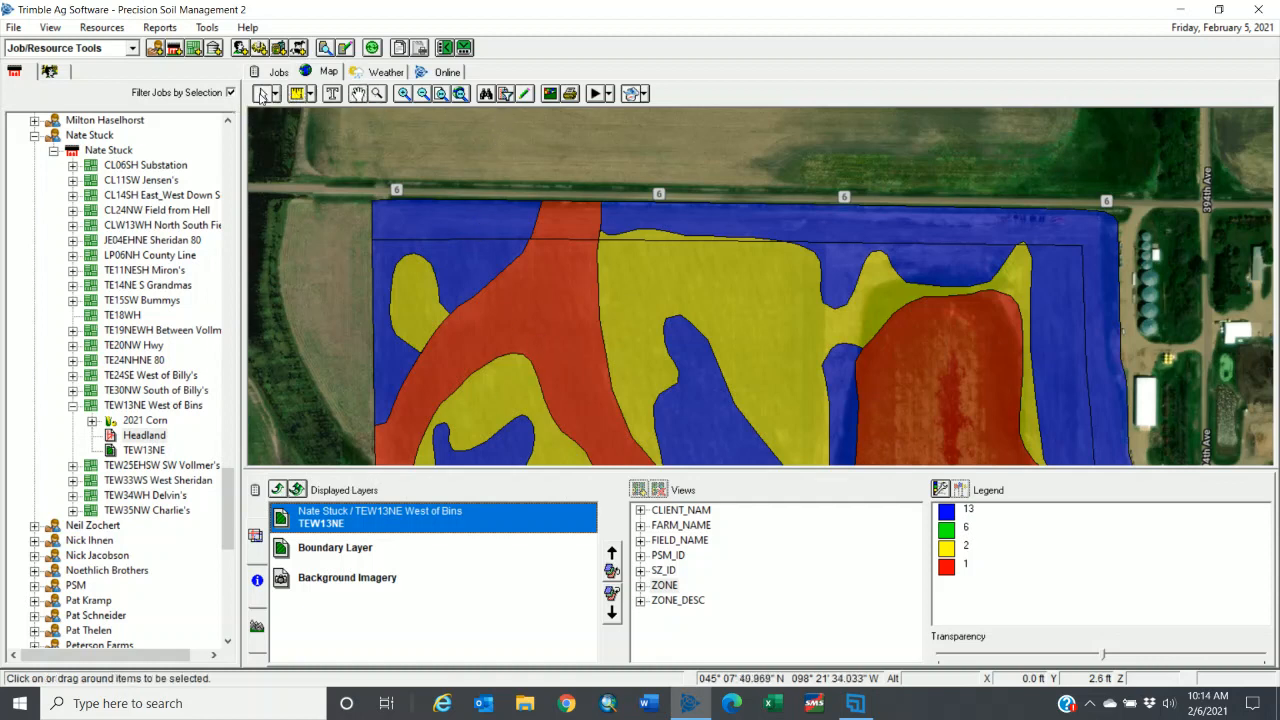
click(479, 228)
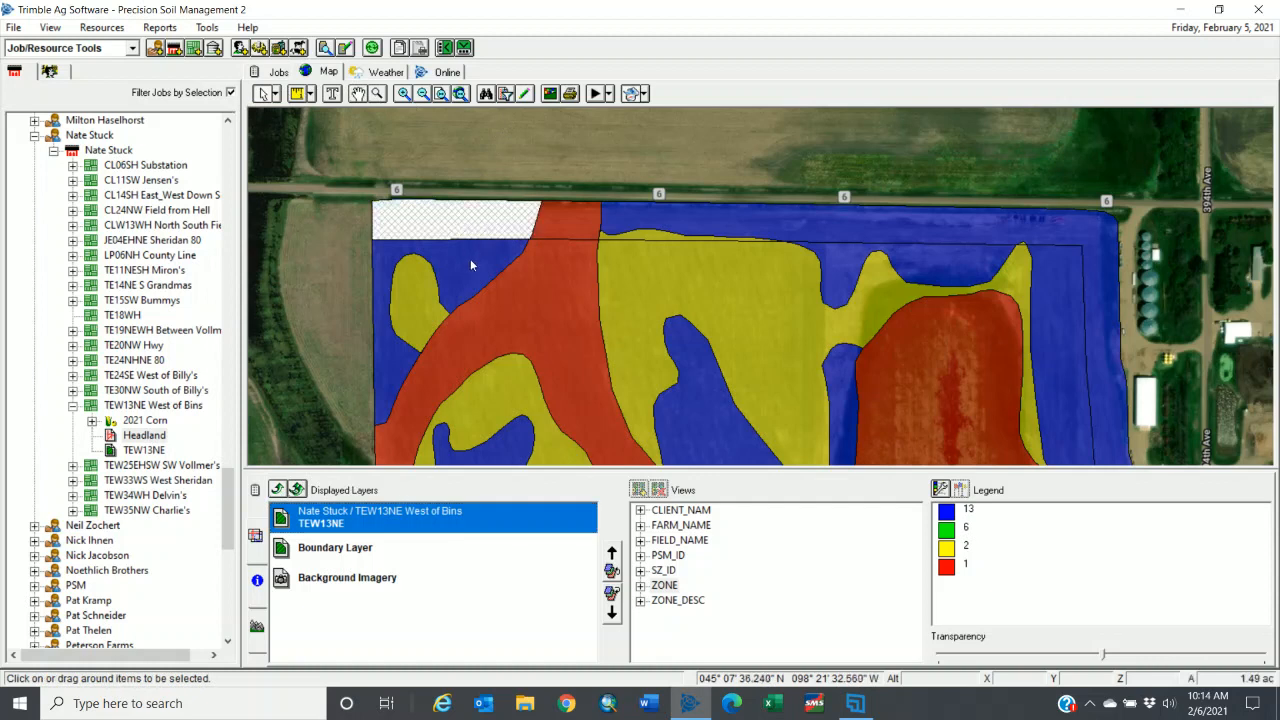
click(480, 220)
click(552, 224)
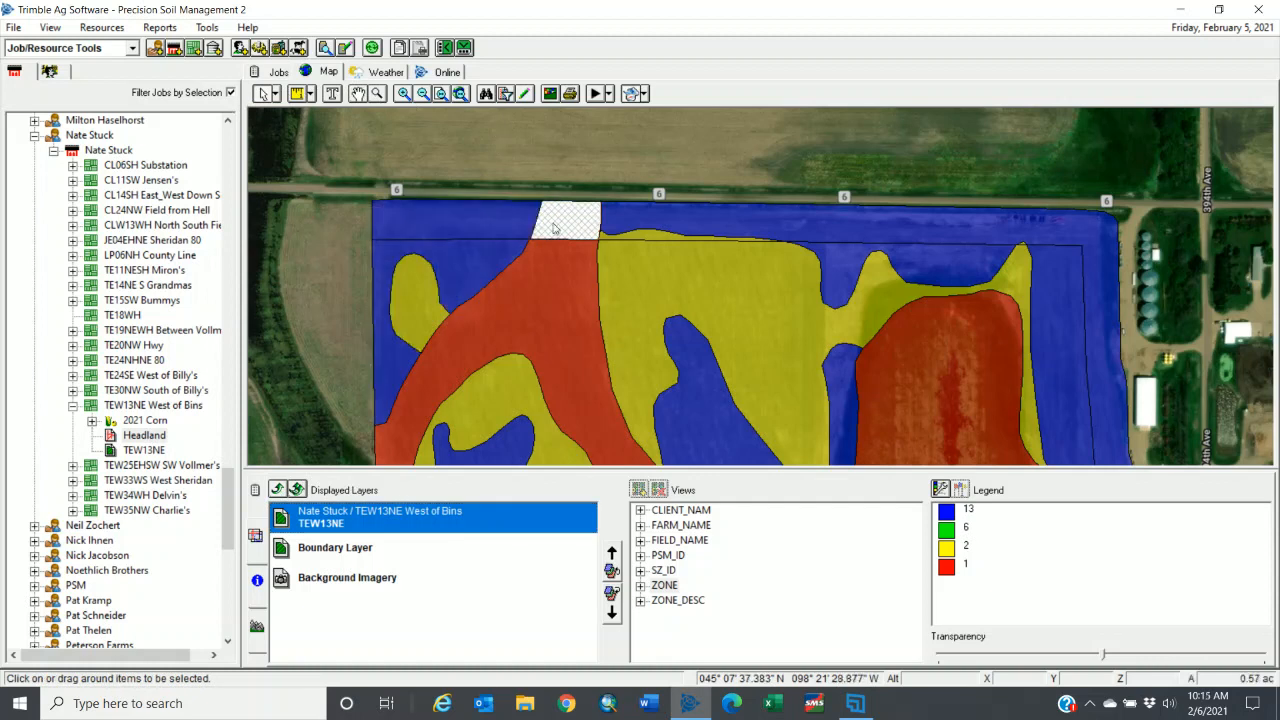
click(644, 238)
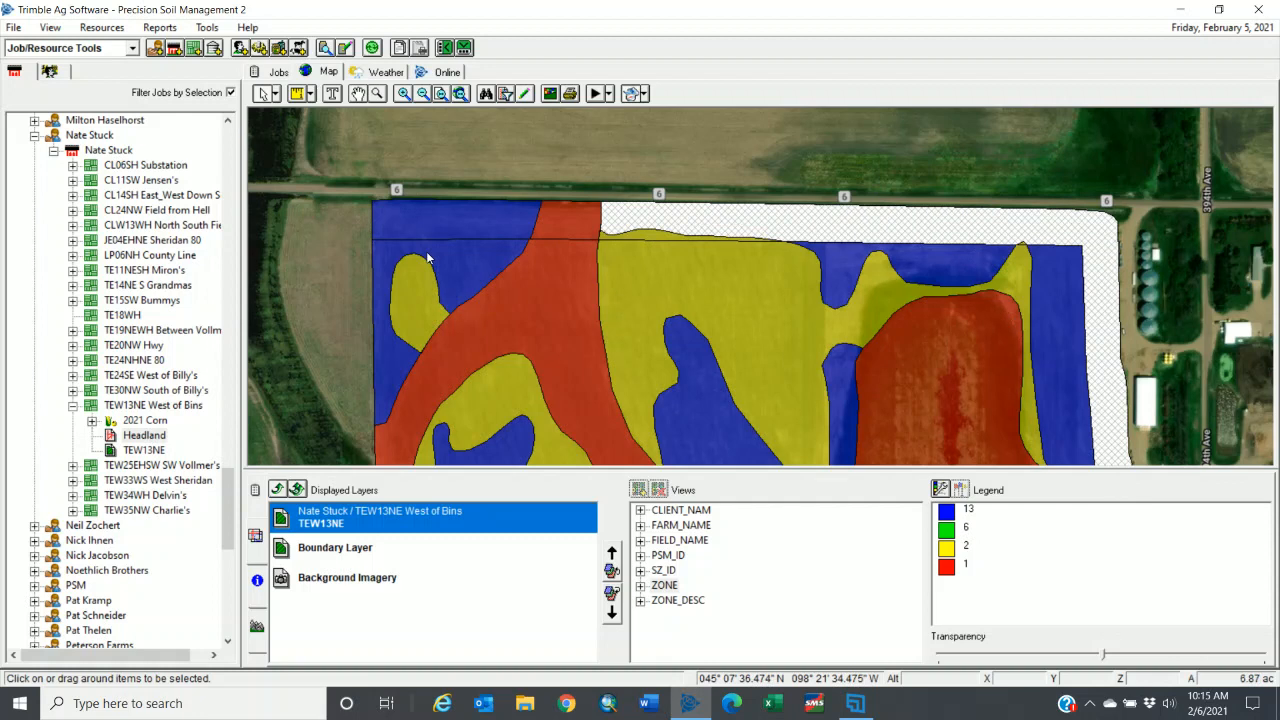
Edit the TEW13NE layer and merge all zone pieces in the headland strip, including the small slivers, into one polygon.
click(527, 101)
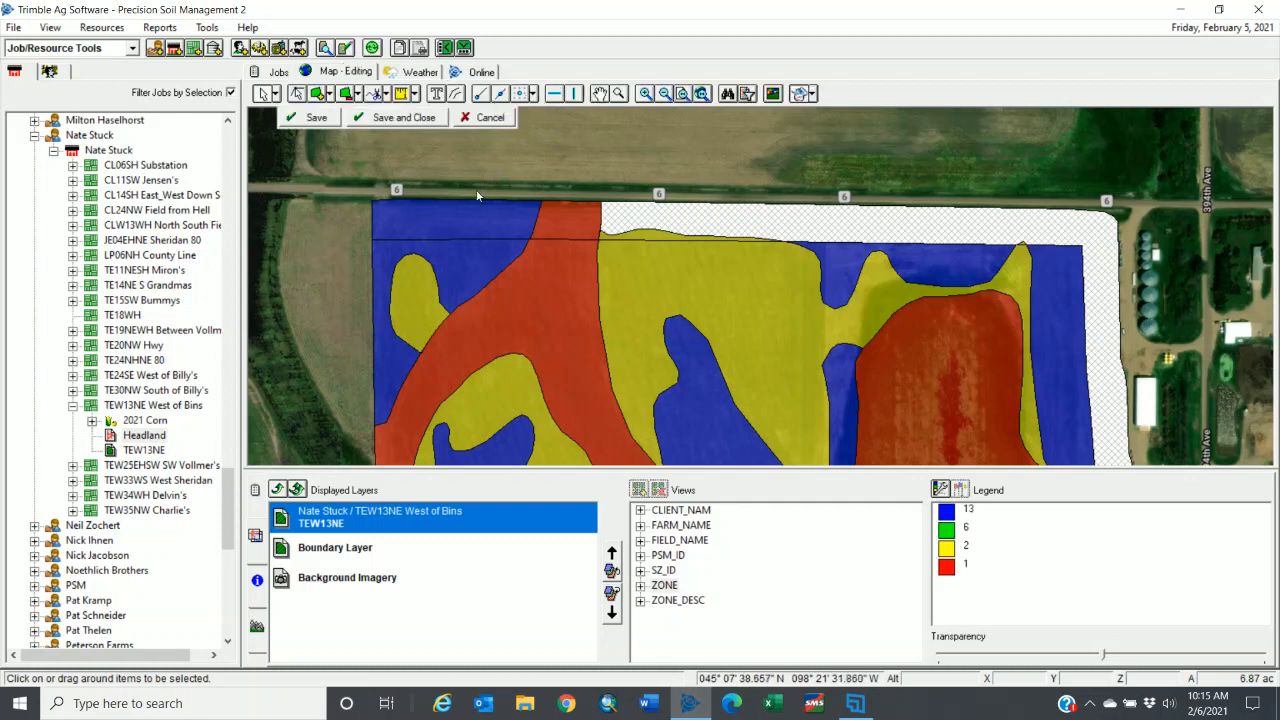
click(451, 226)
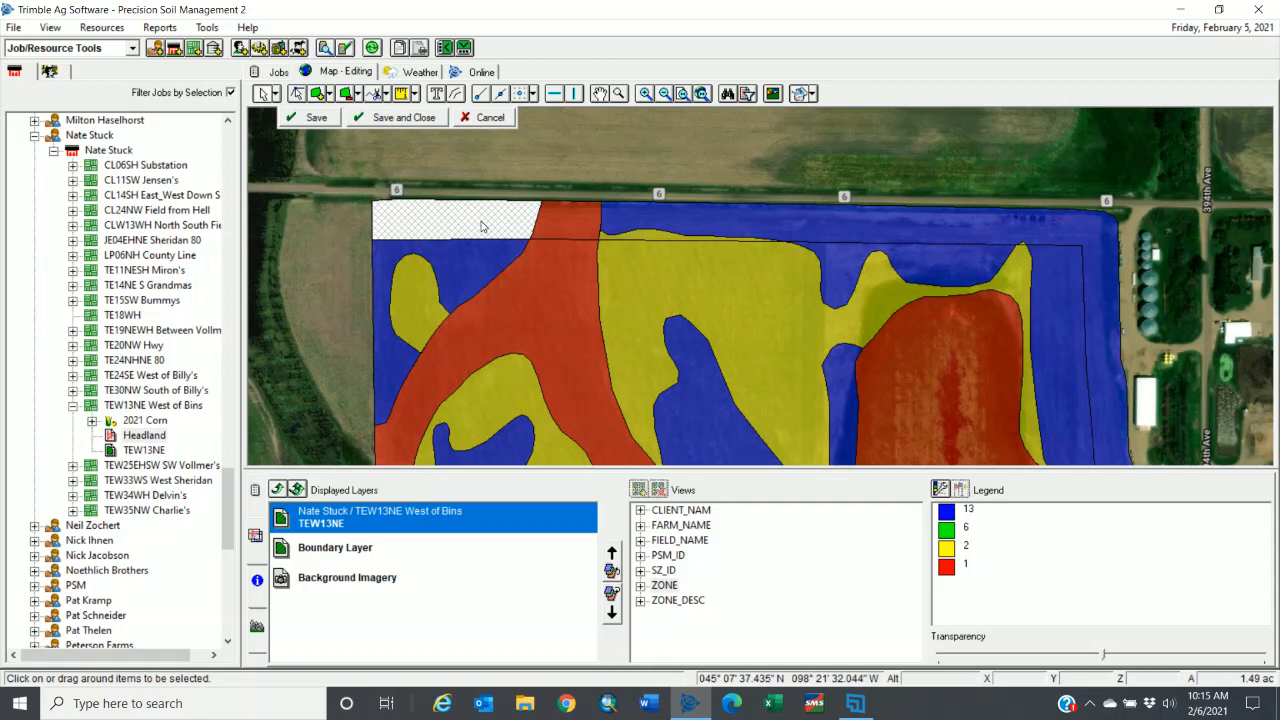
click(551, 219)
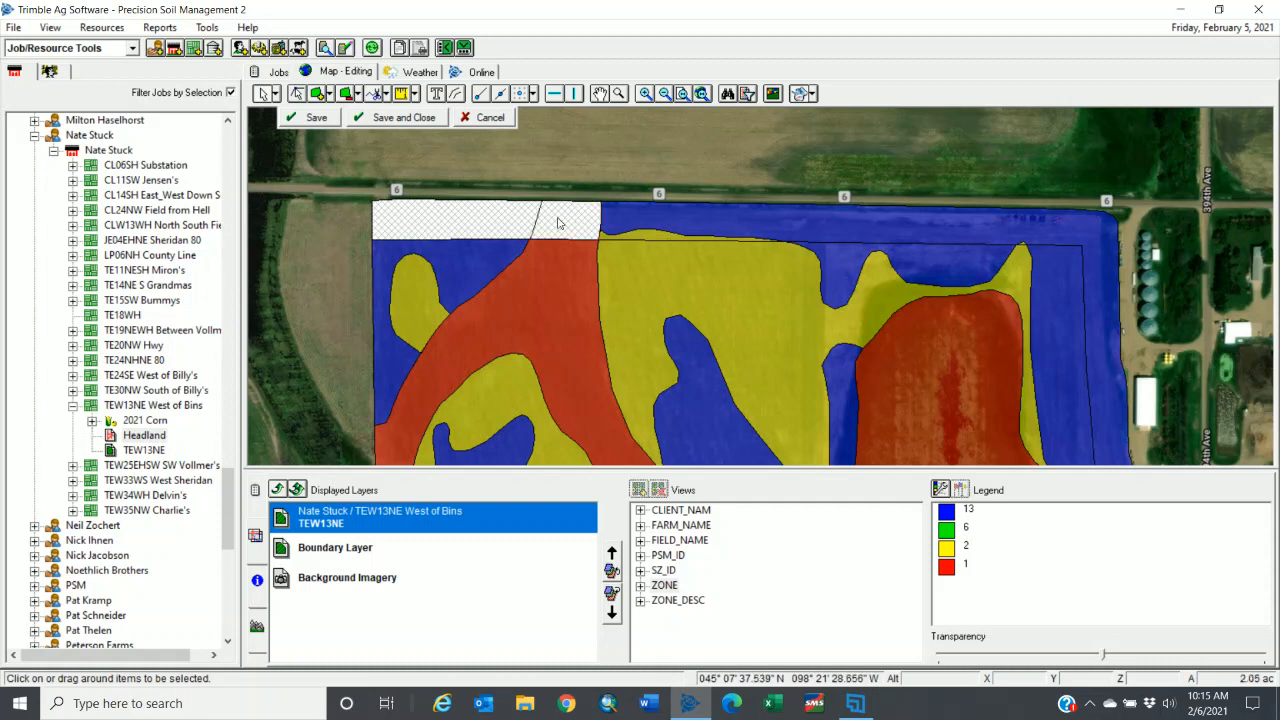
click(645, 236)
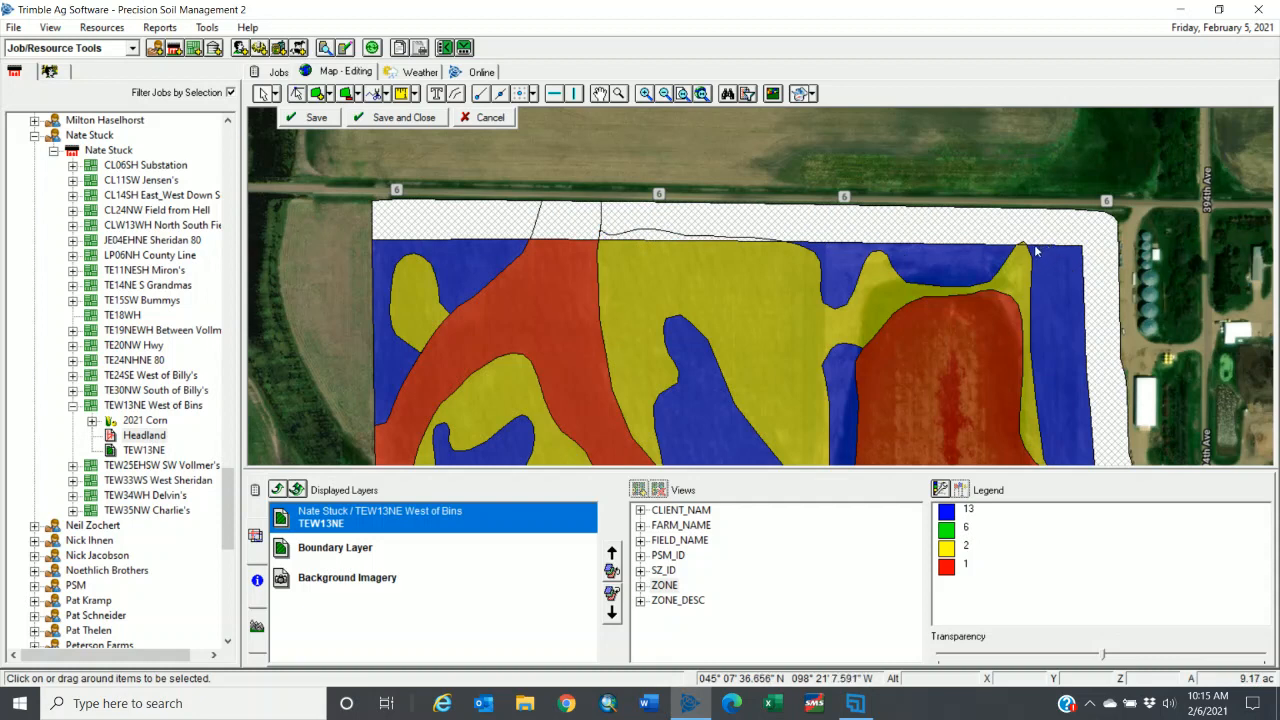
click(1023, 243)
scroll(660, 118, down, 2)
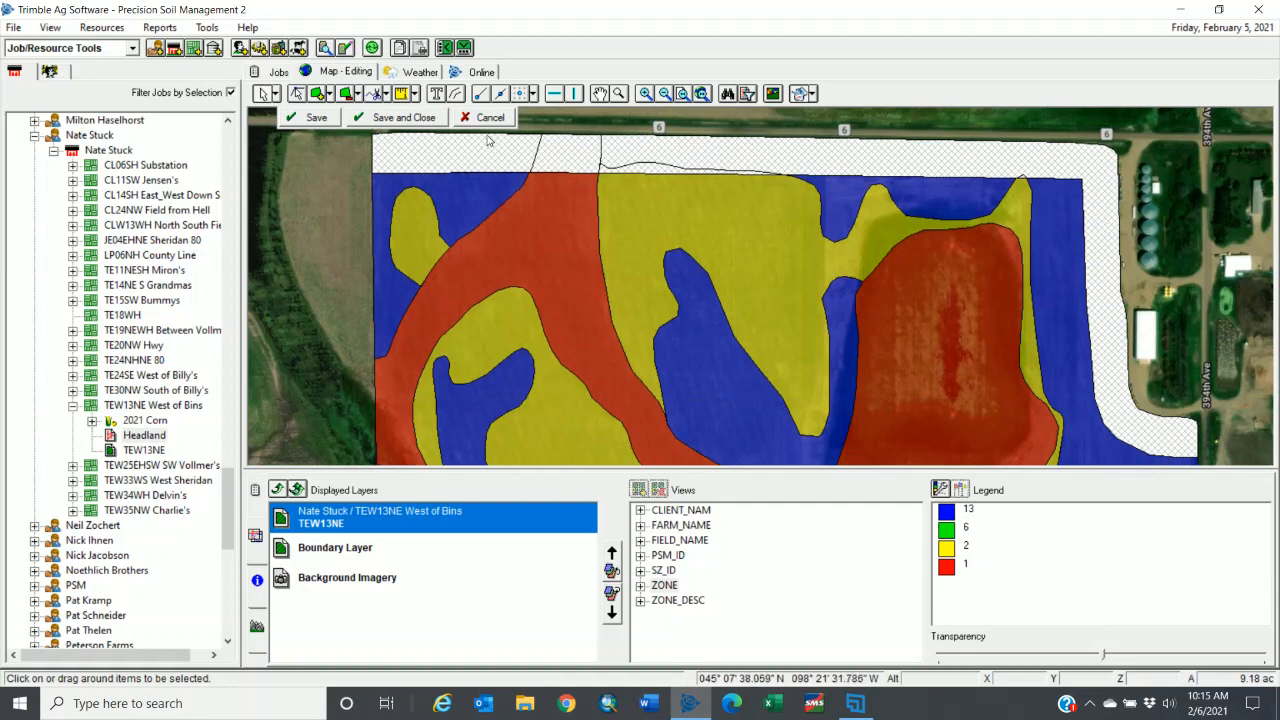
right_click(702, 158)
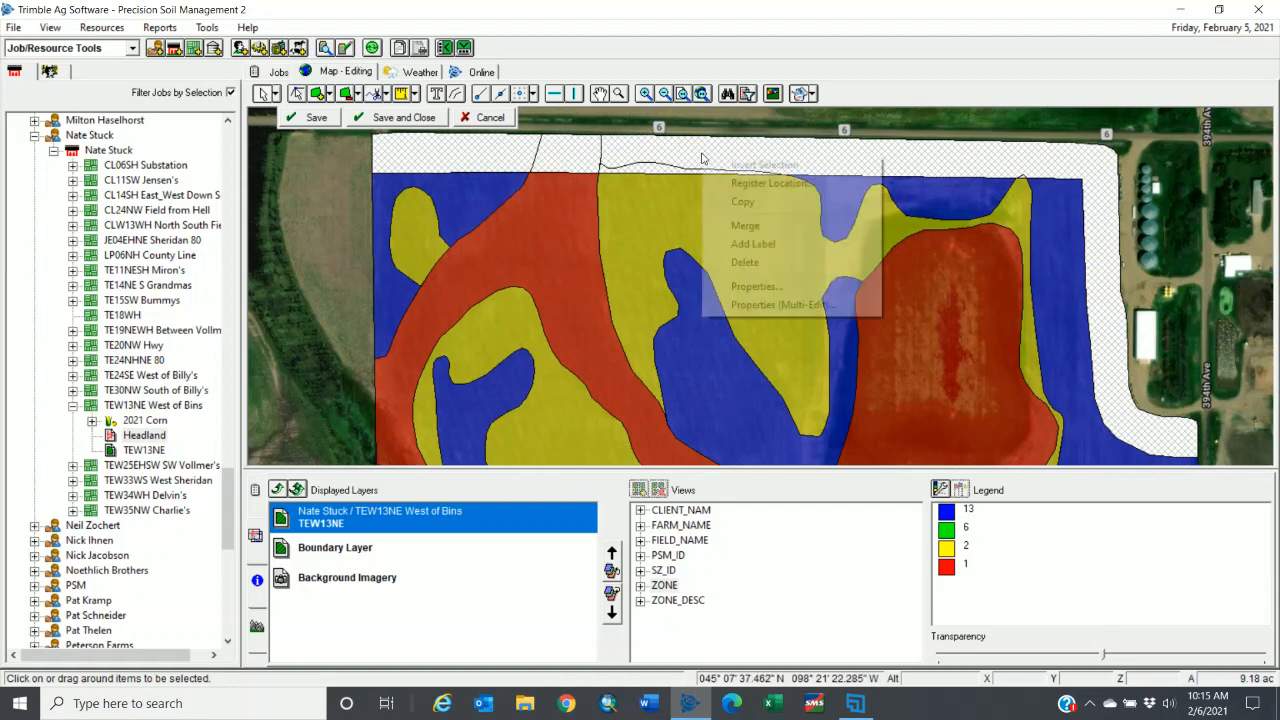
click(753, 227)
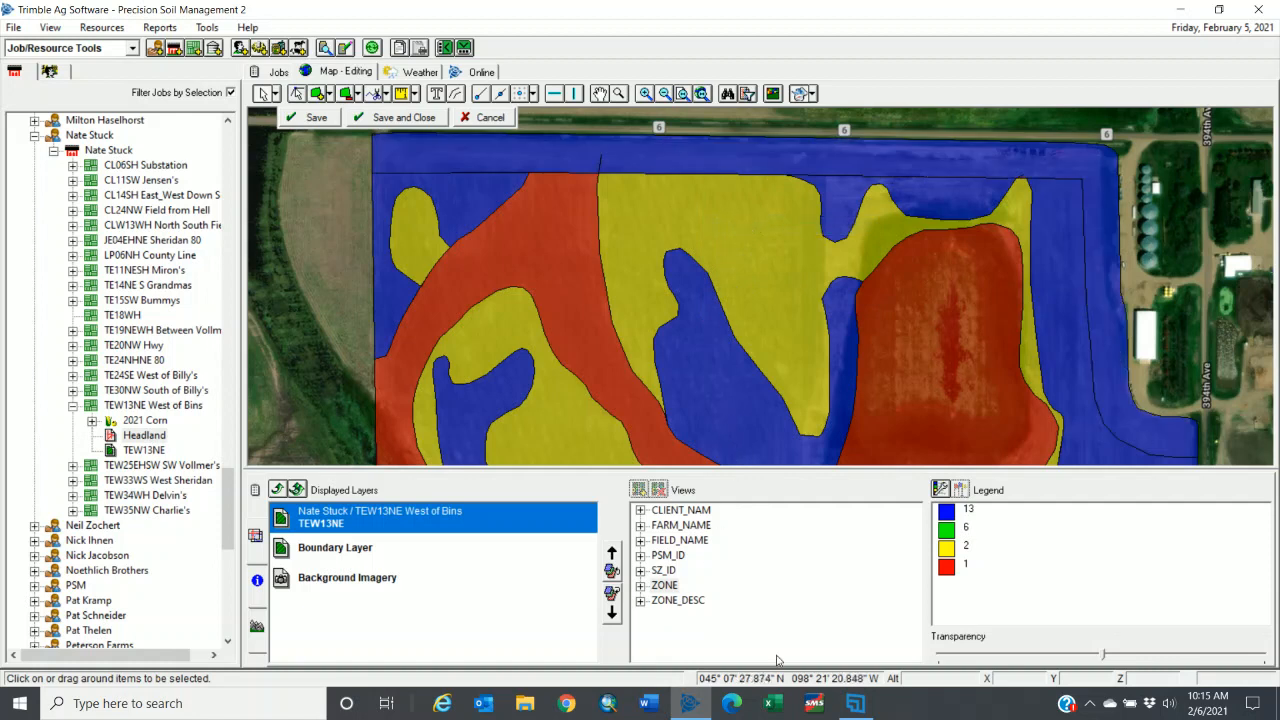
Make the zone colors more transparent and delete the top vertex of the stray line in the merged headland polygon.
drag(1104, 656, 1008, 668)
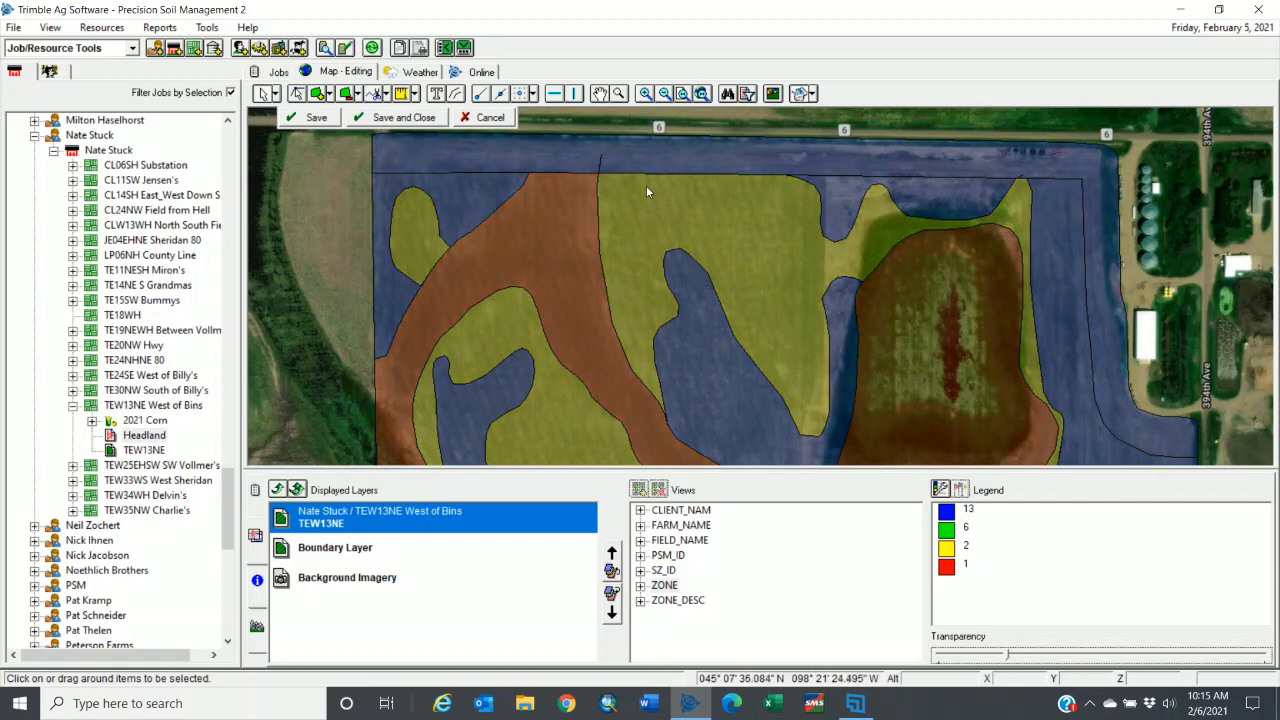
click(619, 94)
drag(566, 129, 708, 230)
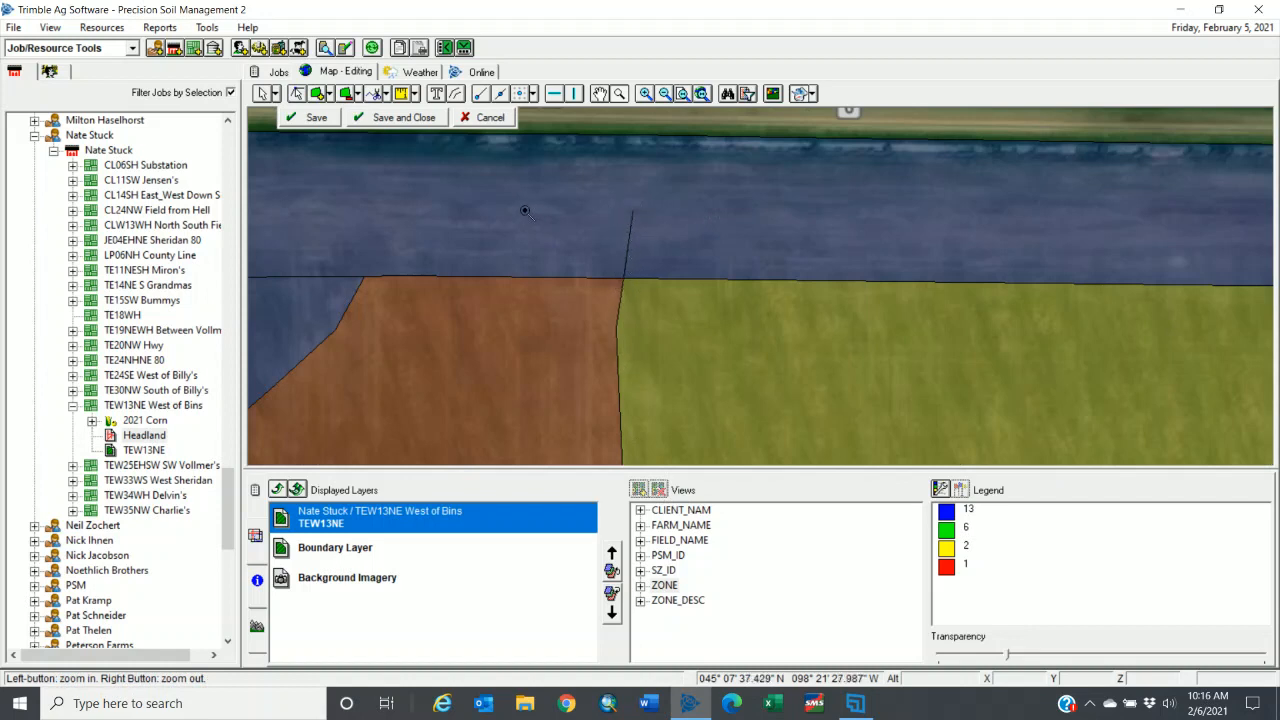
click(298, 95)
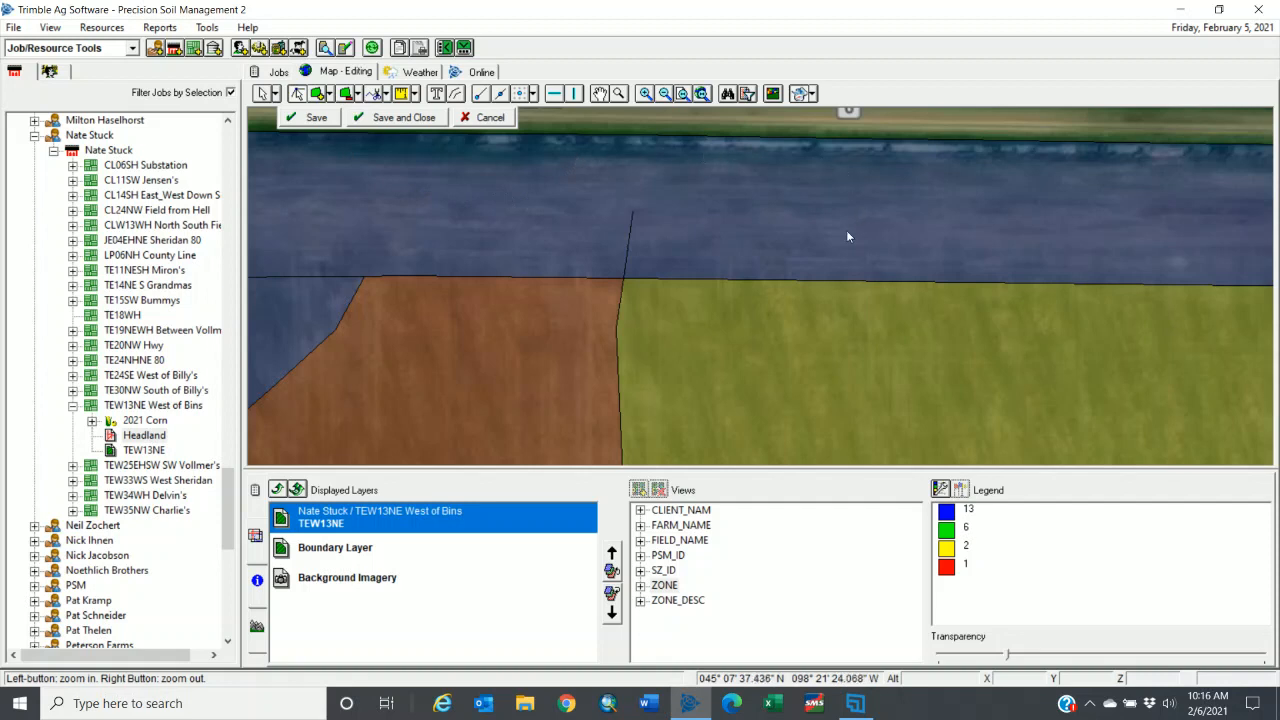
click(697, 220)
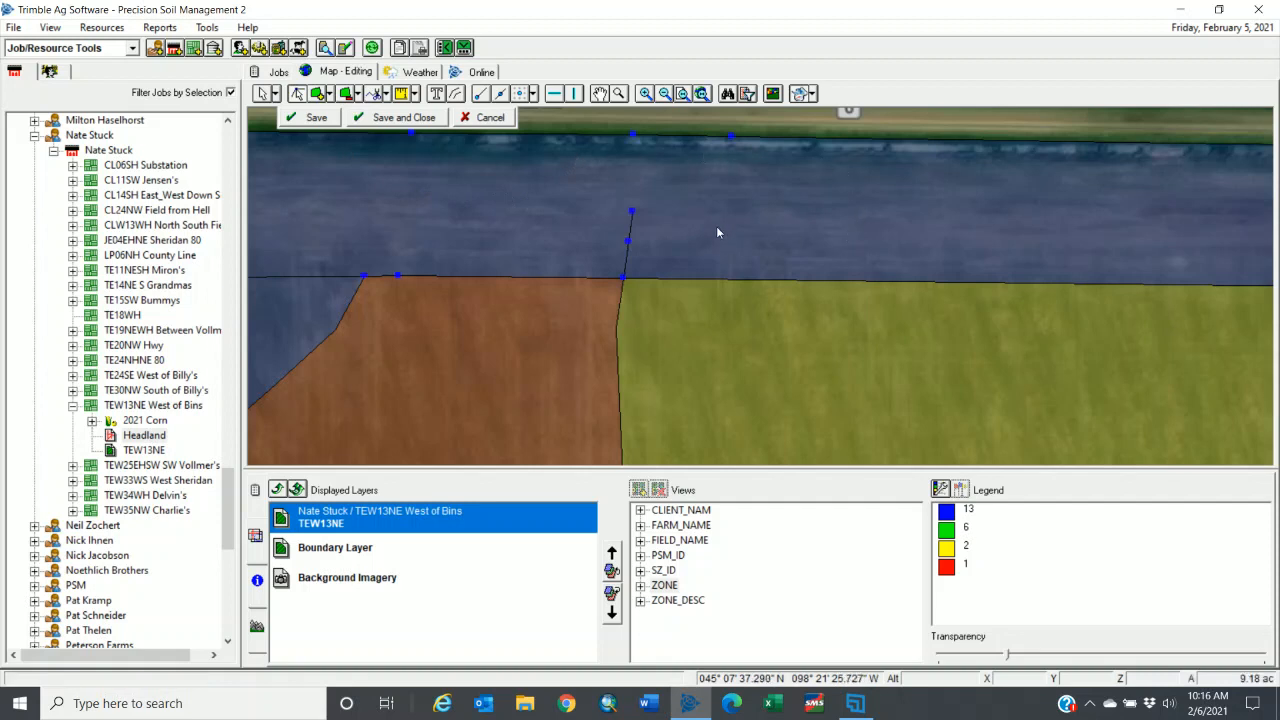
click(632, 213)
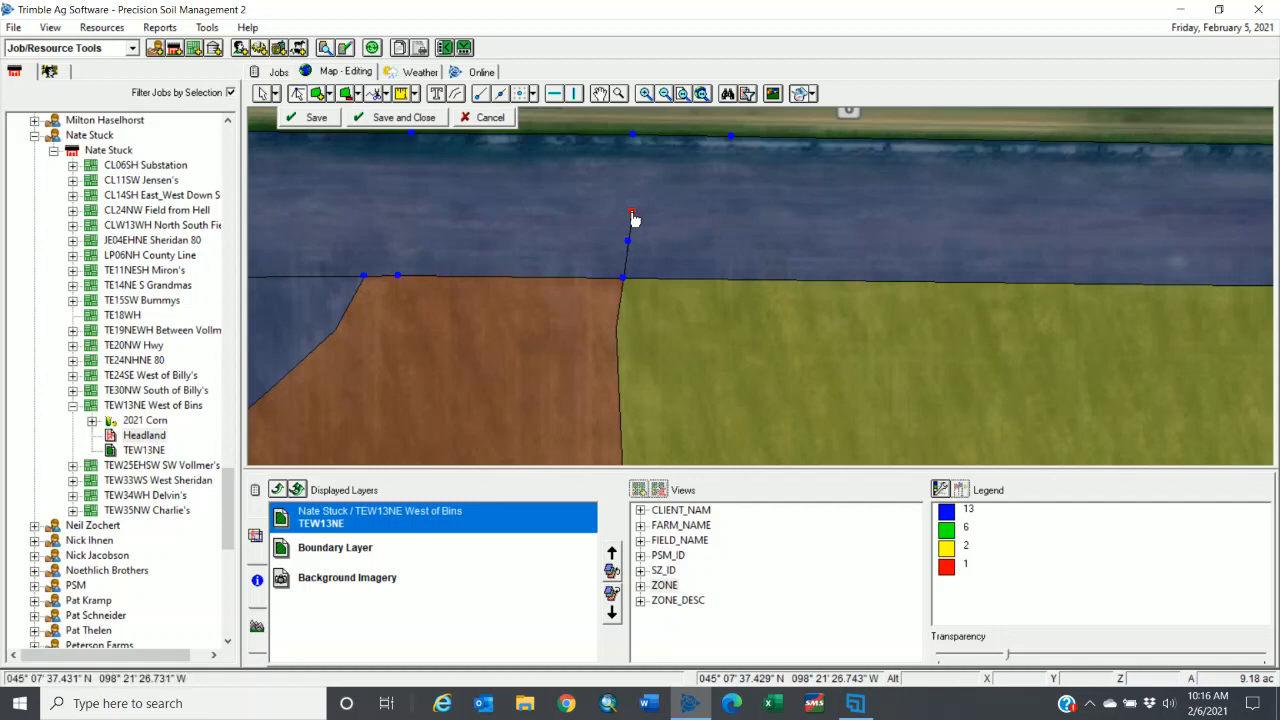
right_click(633, 215)
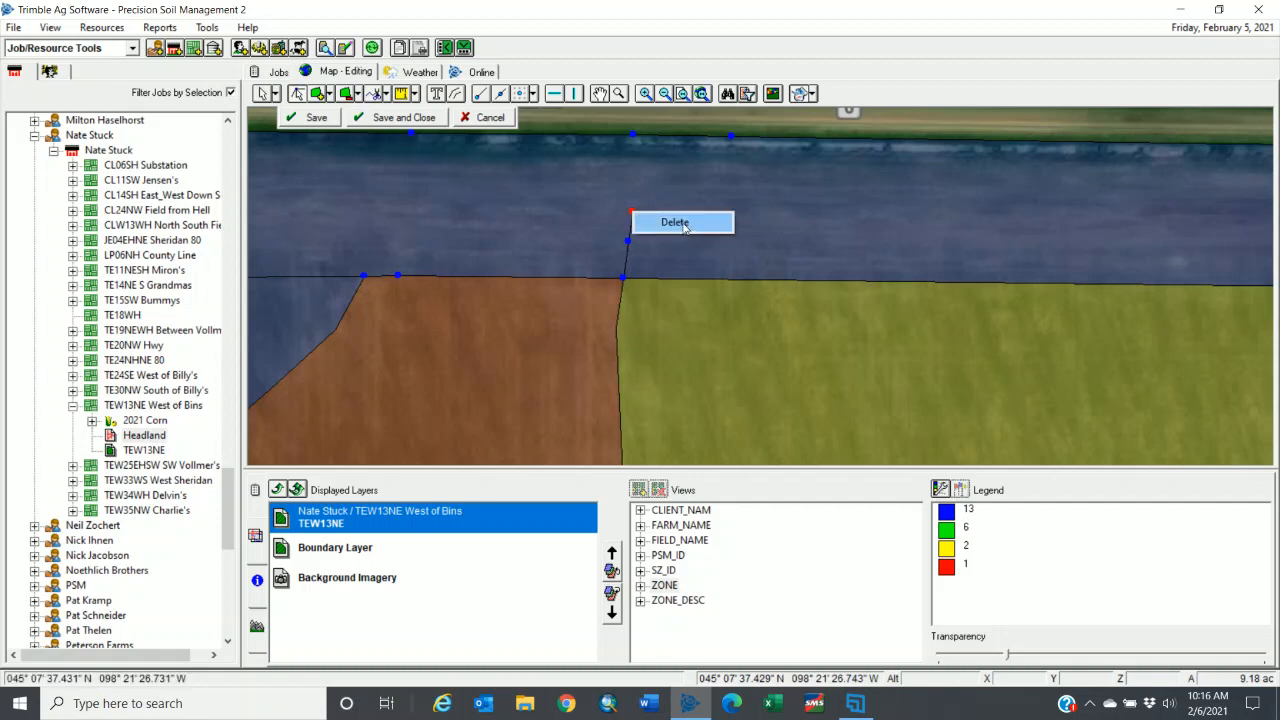
click(684, 225)
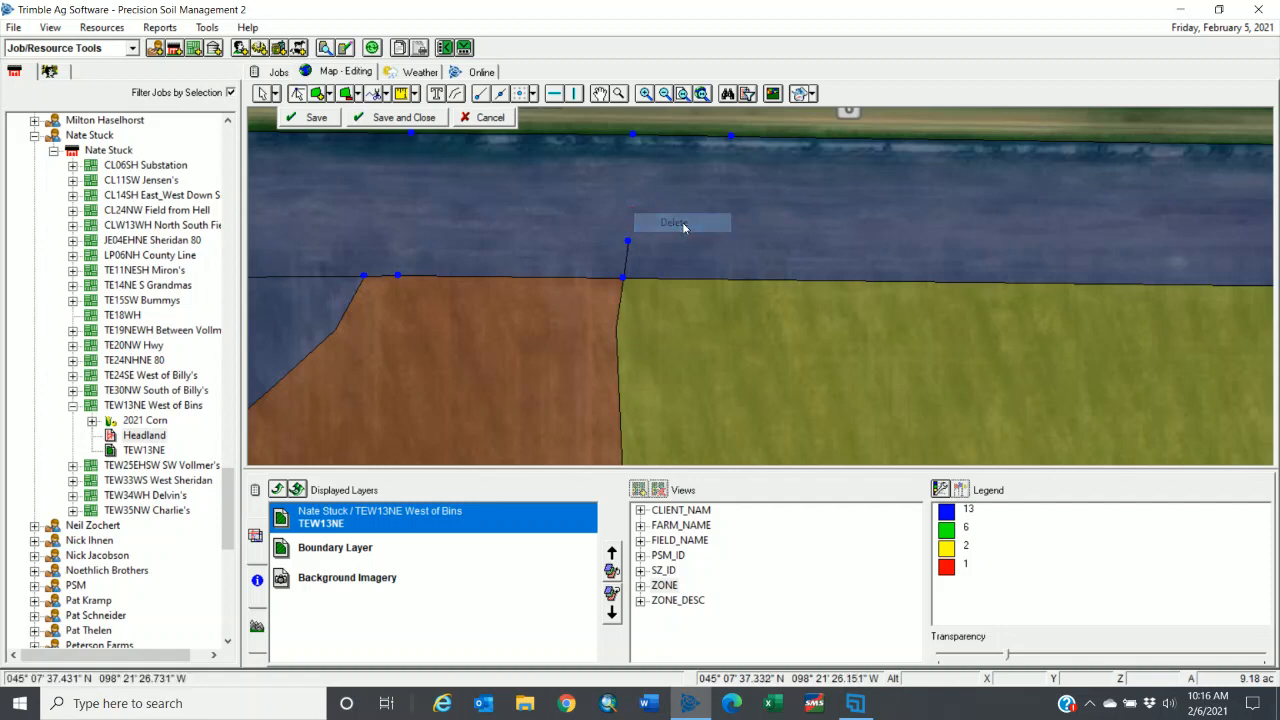
Delete the remaining vertex of the stray line in the headland polygon and save the edits.
click(628, 242)
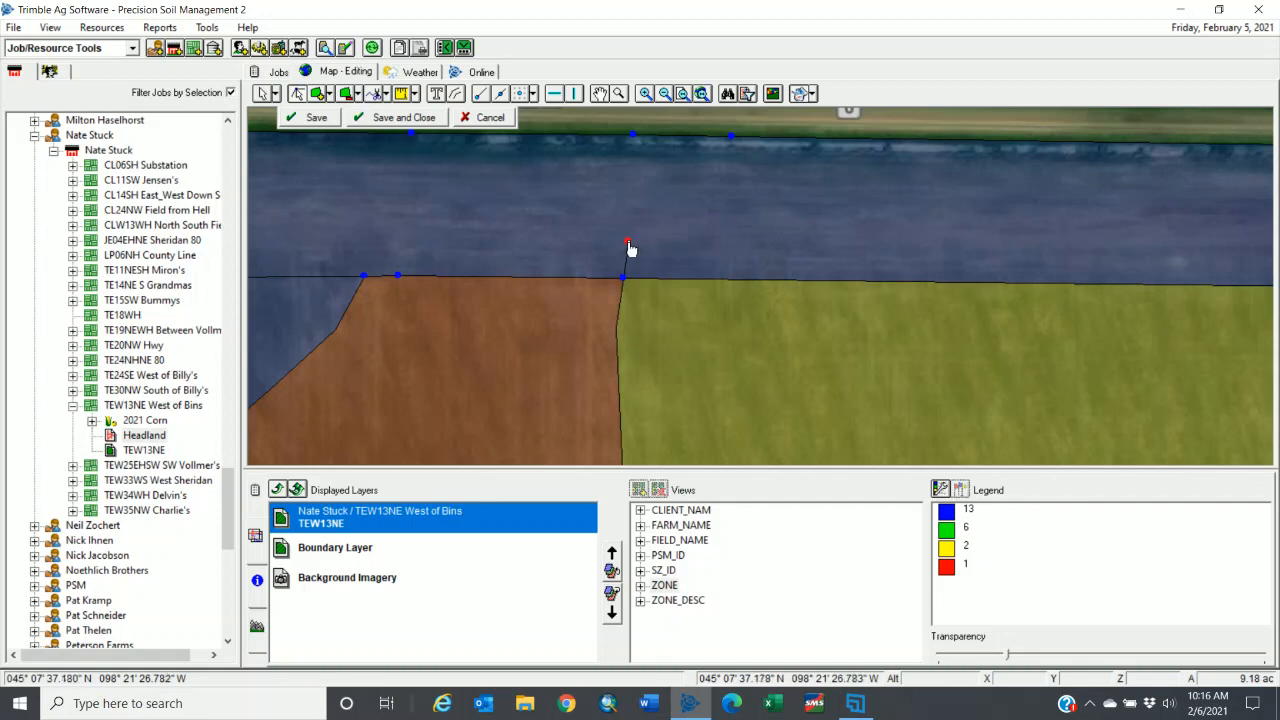
right_click(628, 243)
click(670, 253)
click(318, 119)
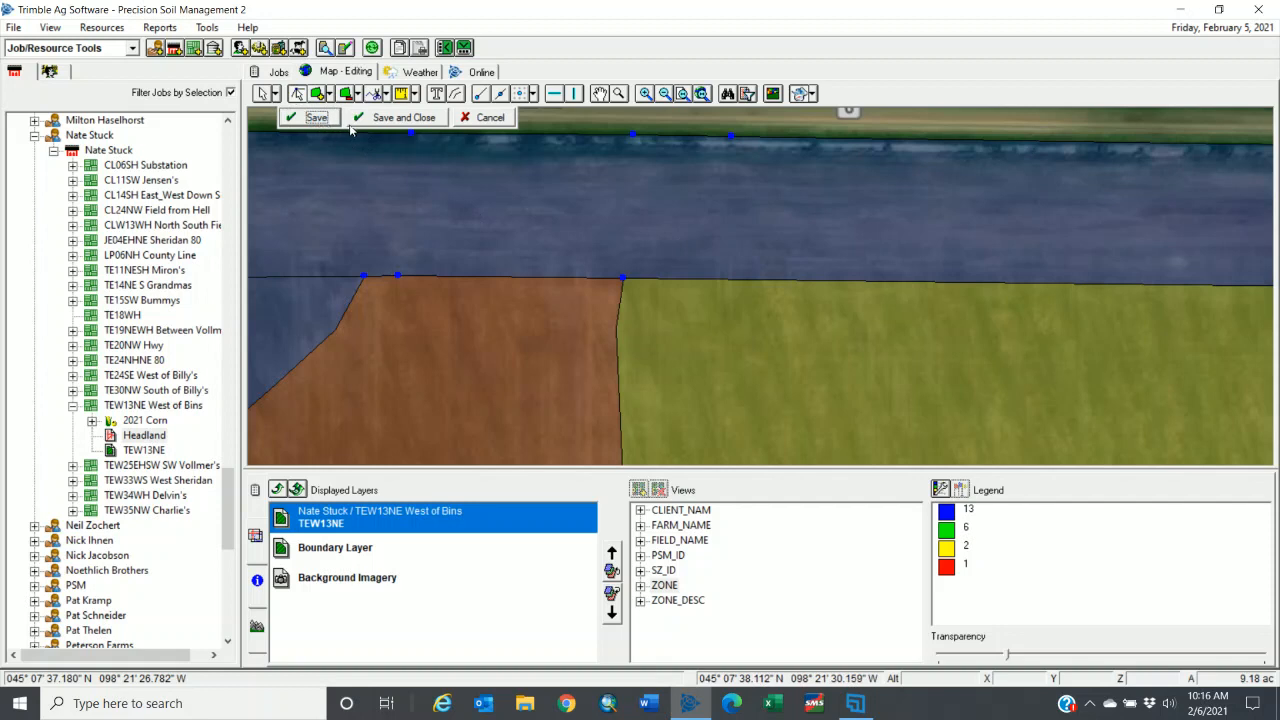
Select the merged headland polygon along the field's northern edge and set its ZONE attribute to 99.
right_click(479, 513)
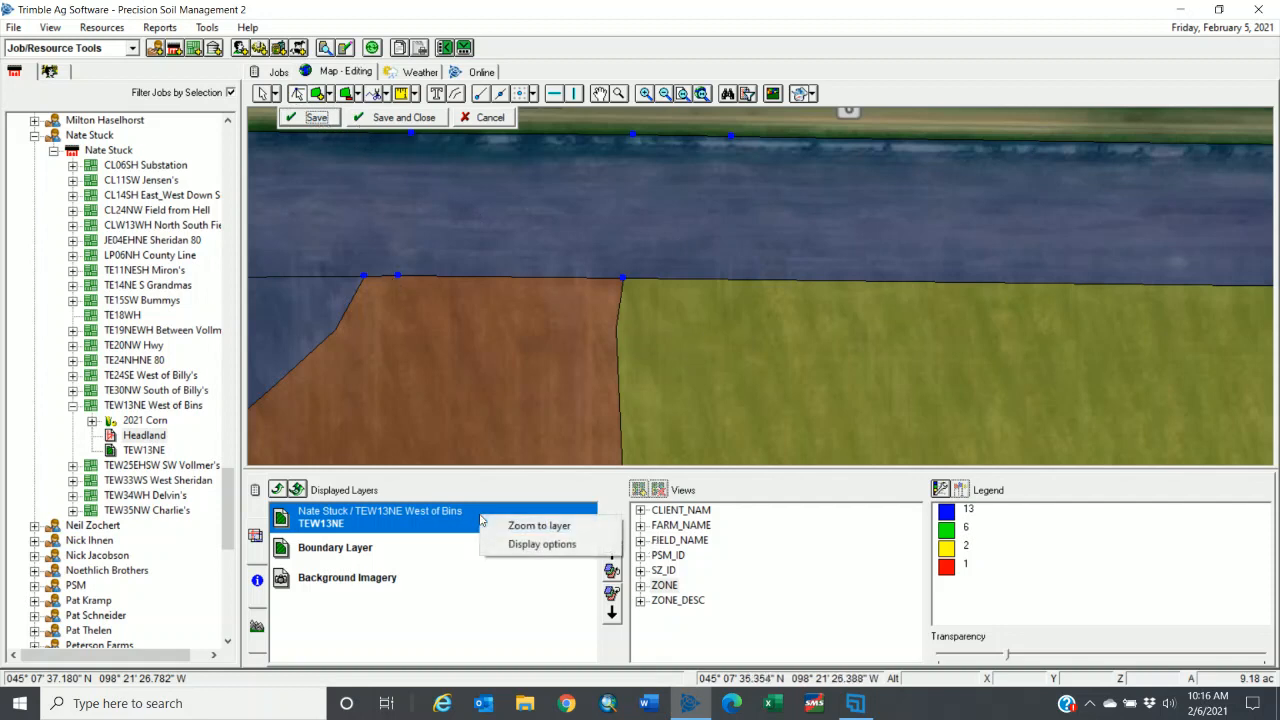
click(538, 527)
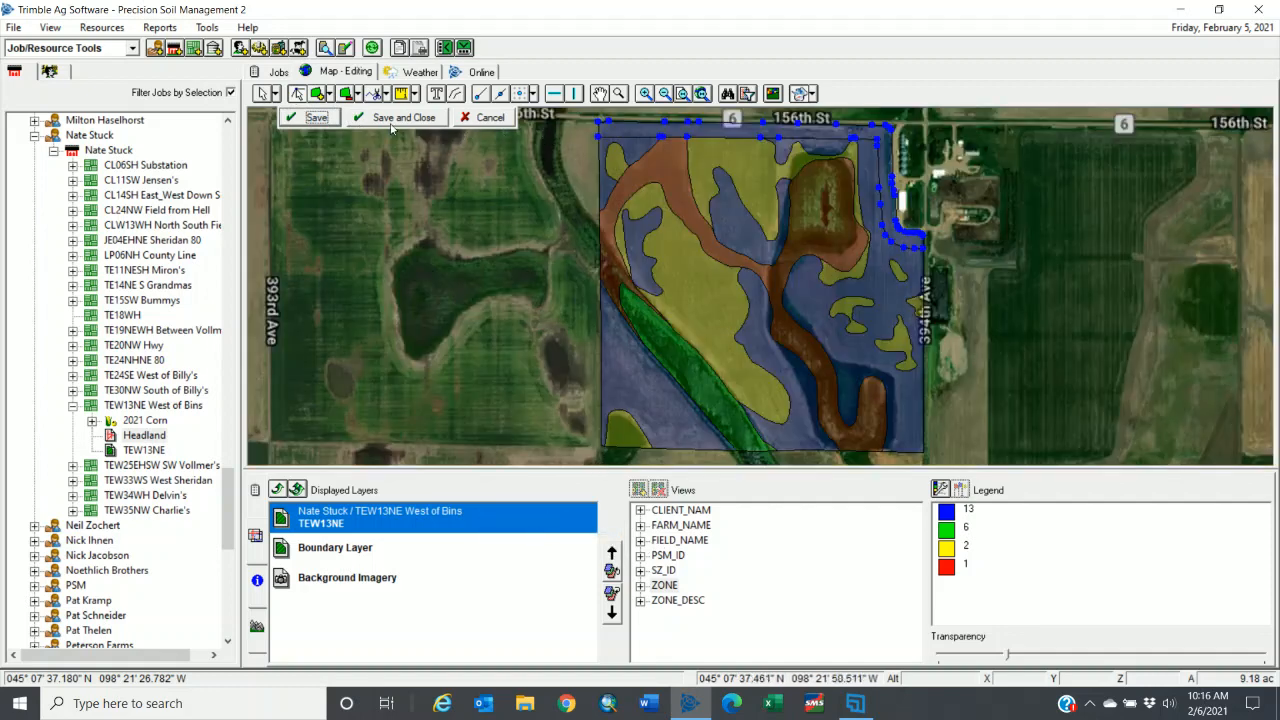
click(262, 93)
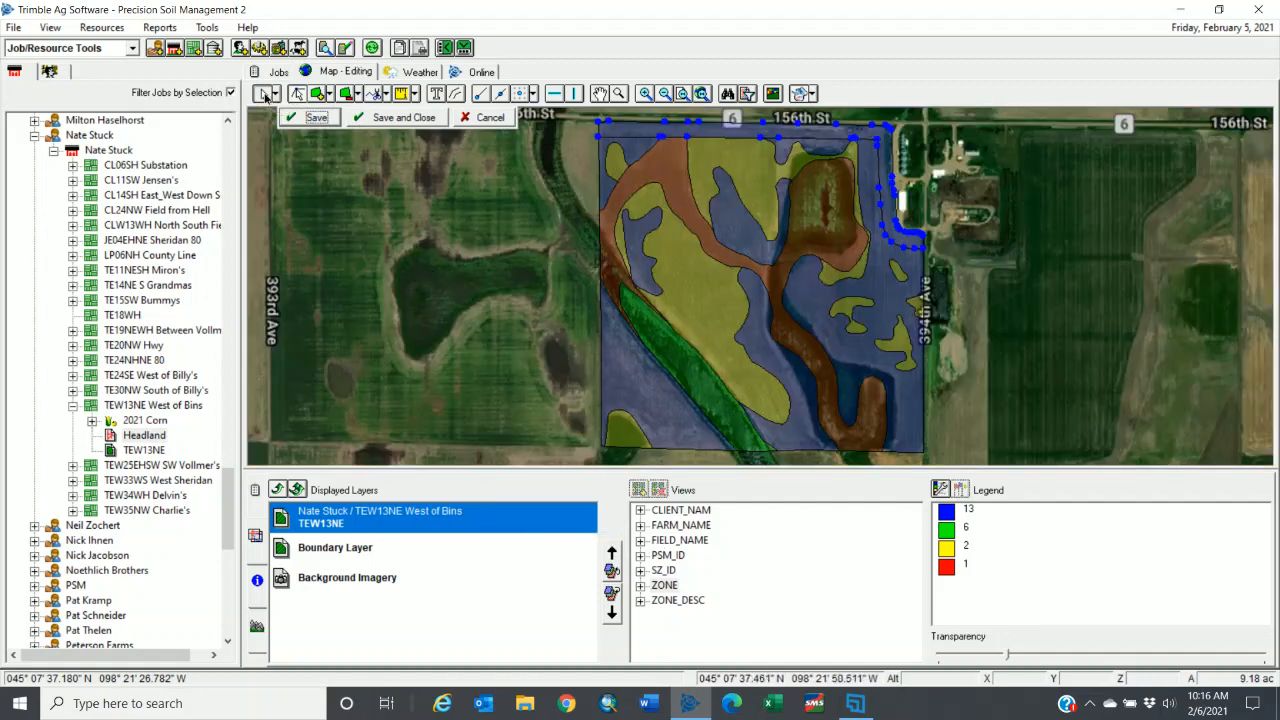
click(633, 137)
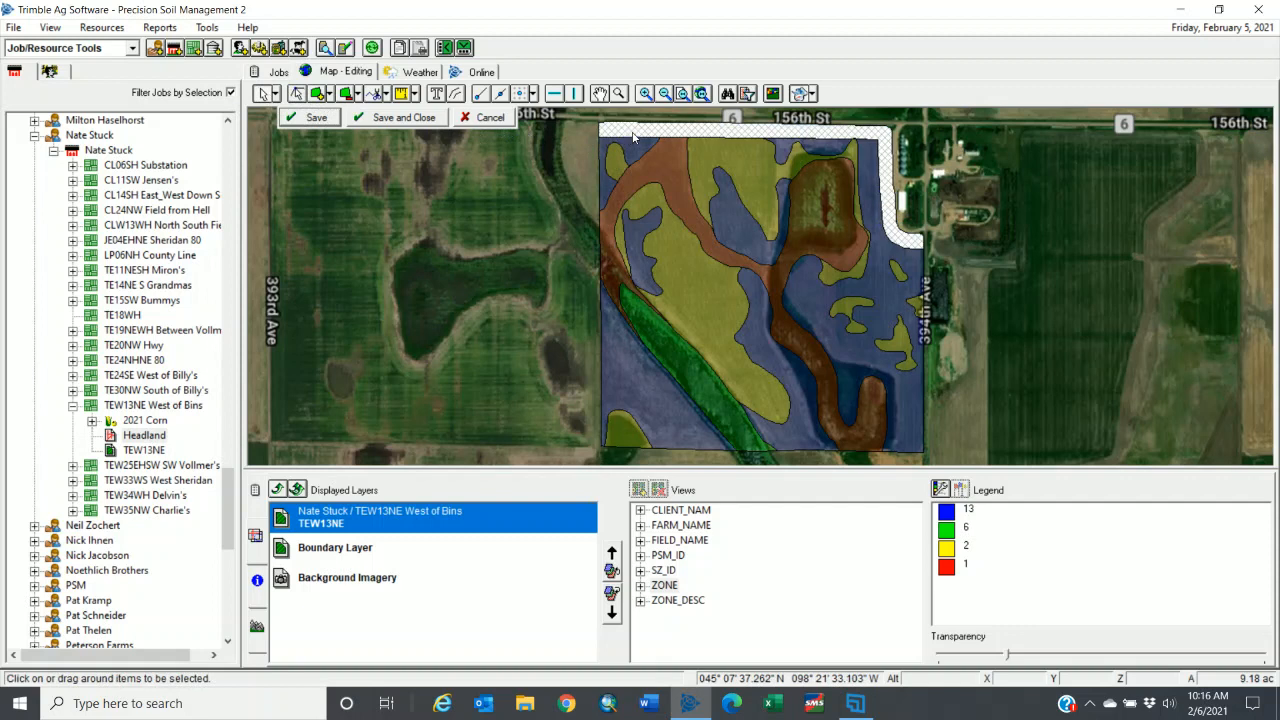
right_click(633, 137)
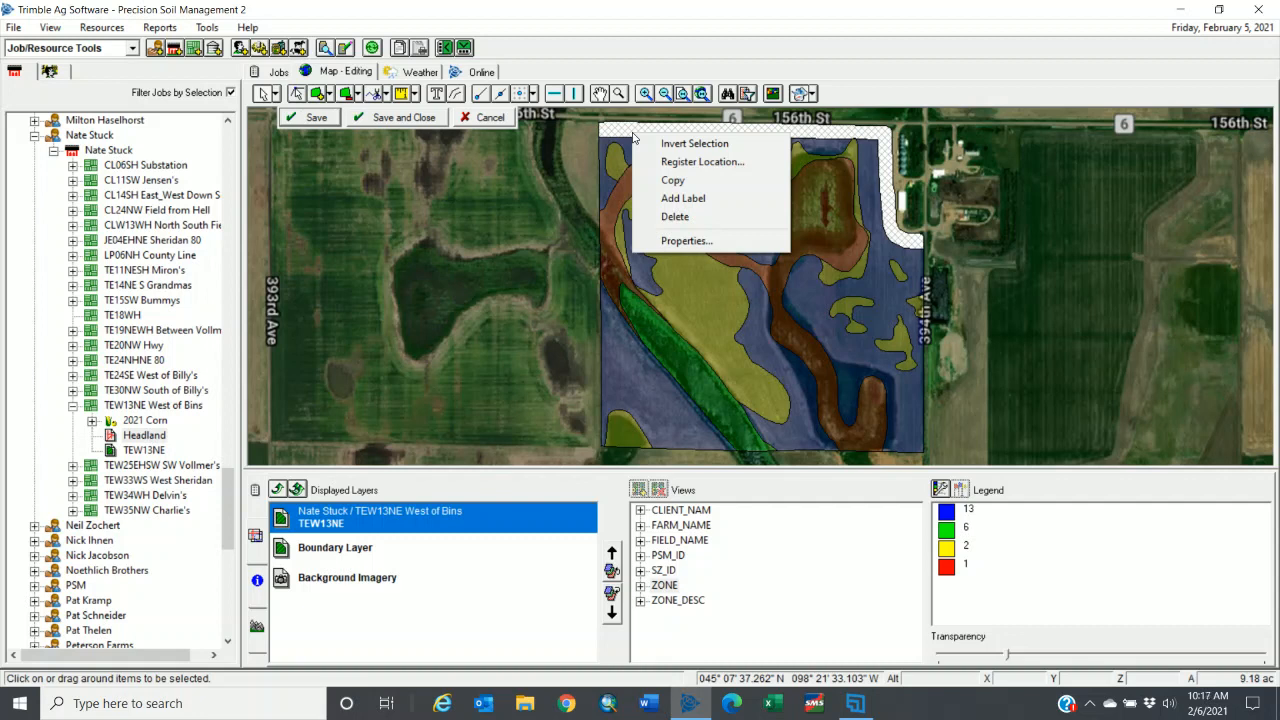
click(703, 245)
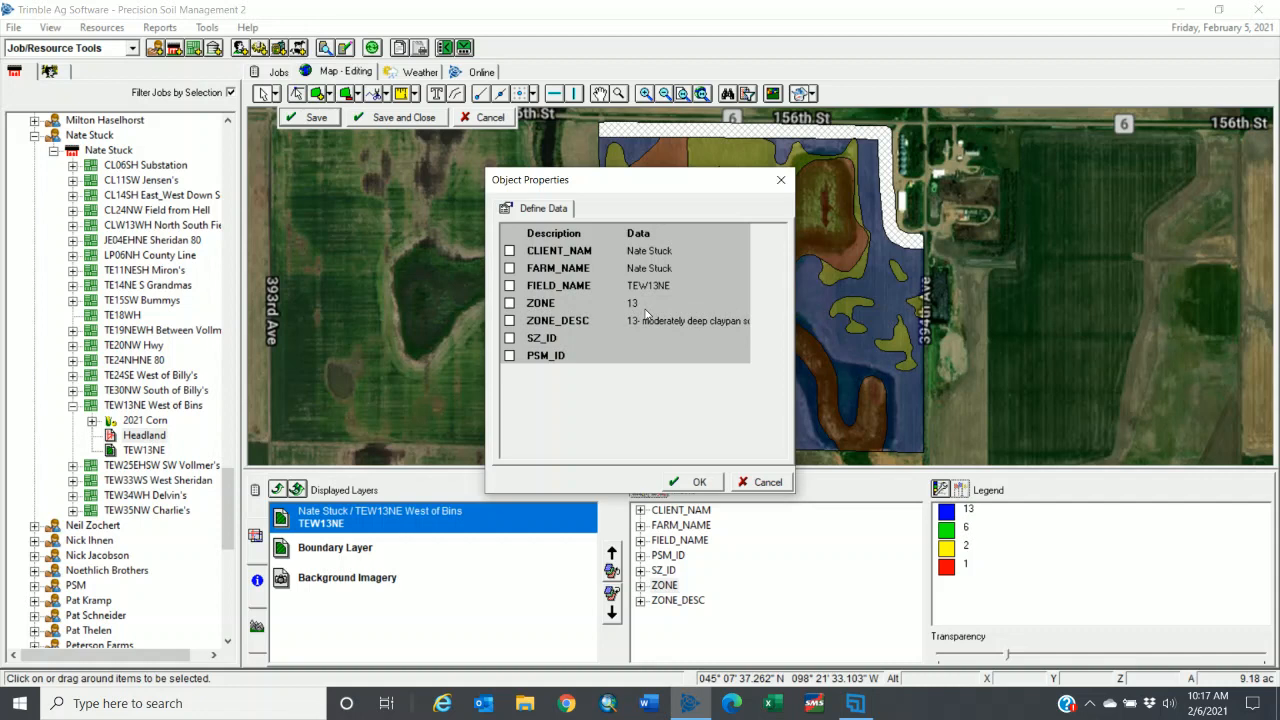
click(510, 304)
click(641, 301)
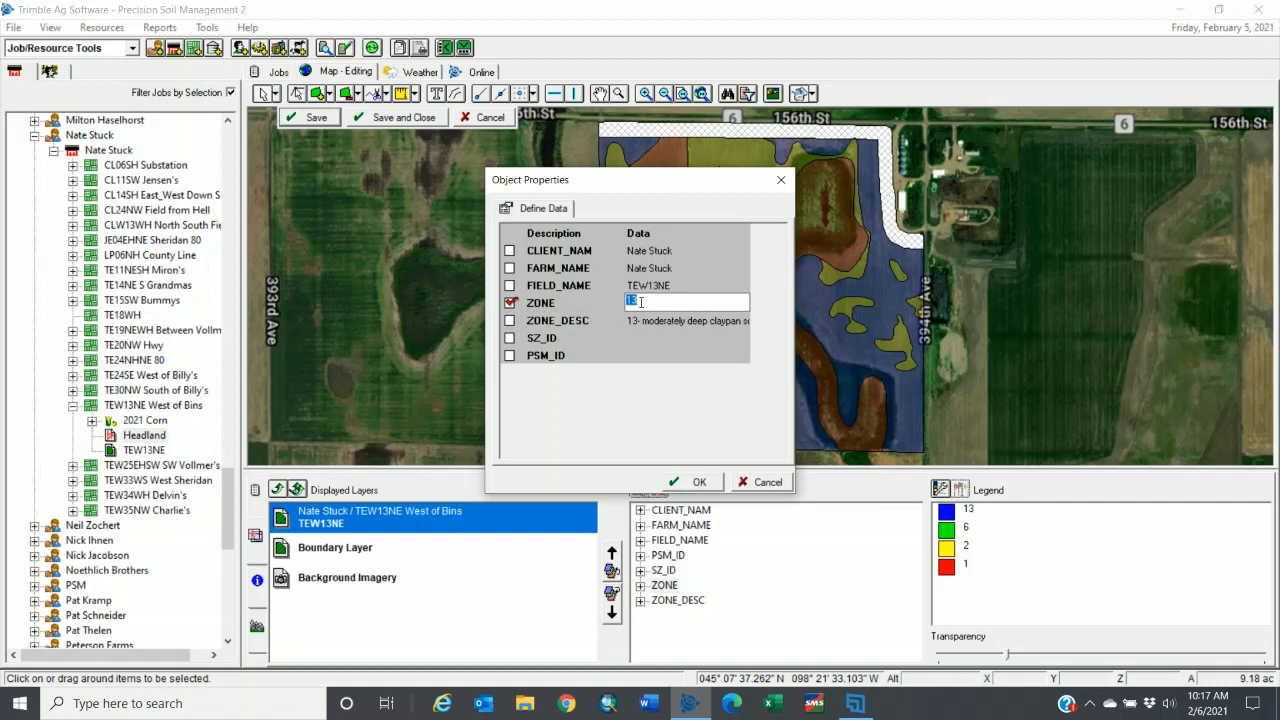
text(99)
Set the headland polygon's ZONE_DESC to "99 - Man Altered", then save the layer edits and close the editing session.
click(510, 320)
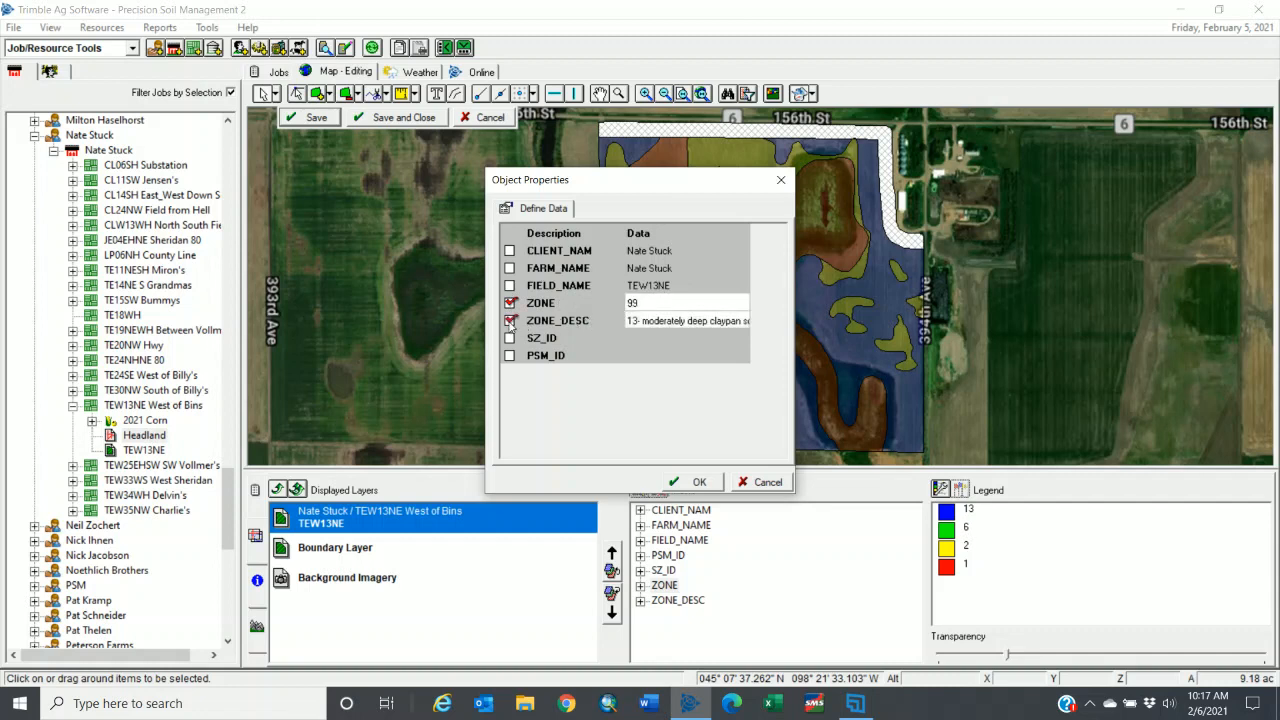
click(720, 322)
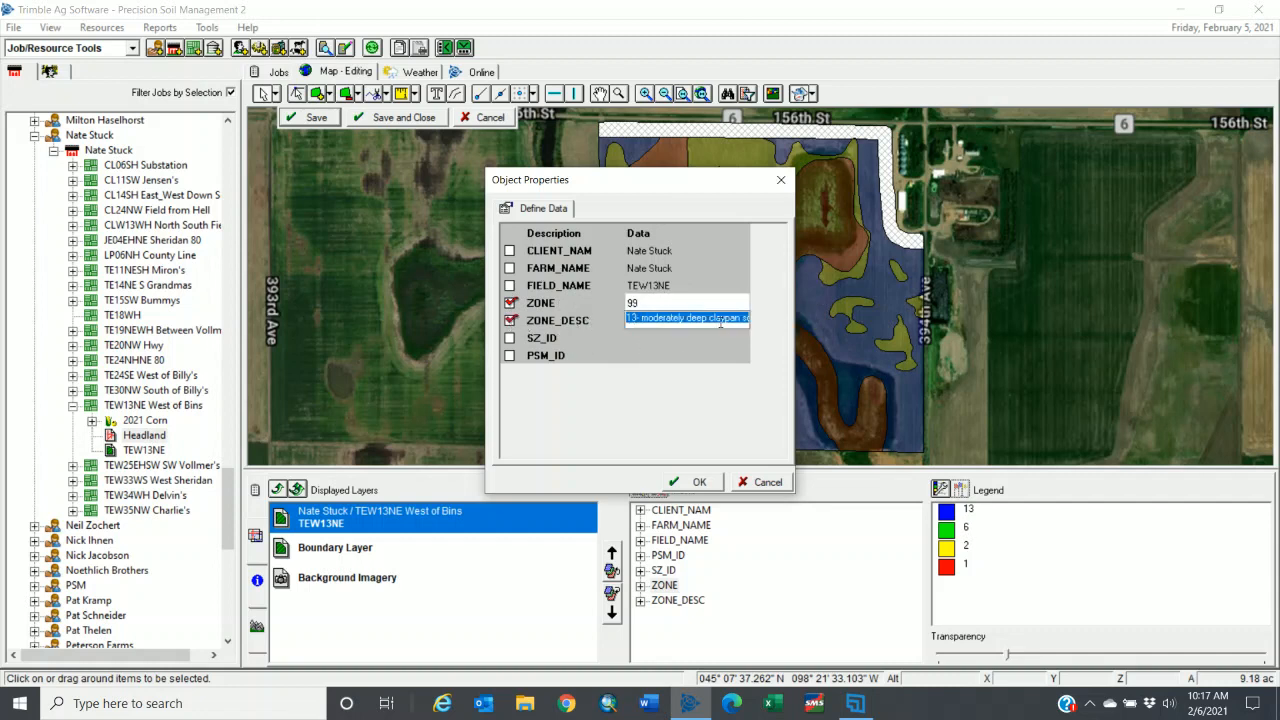
key(BackSpace)
text(99)
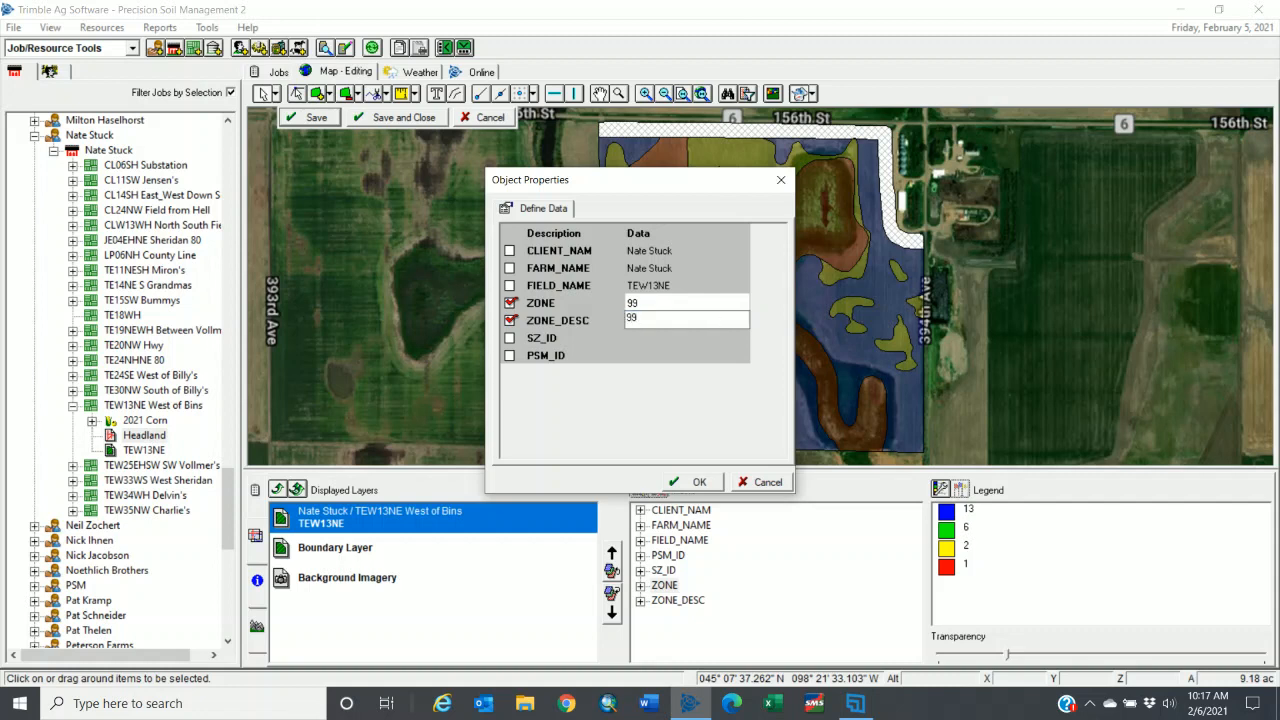
text( - Man Altere)
key(BackSpace)
key(BackSpace)
text(red)
click(700, 483)
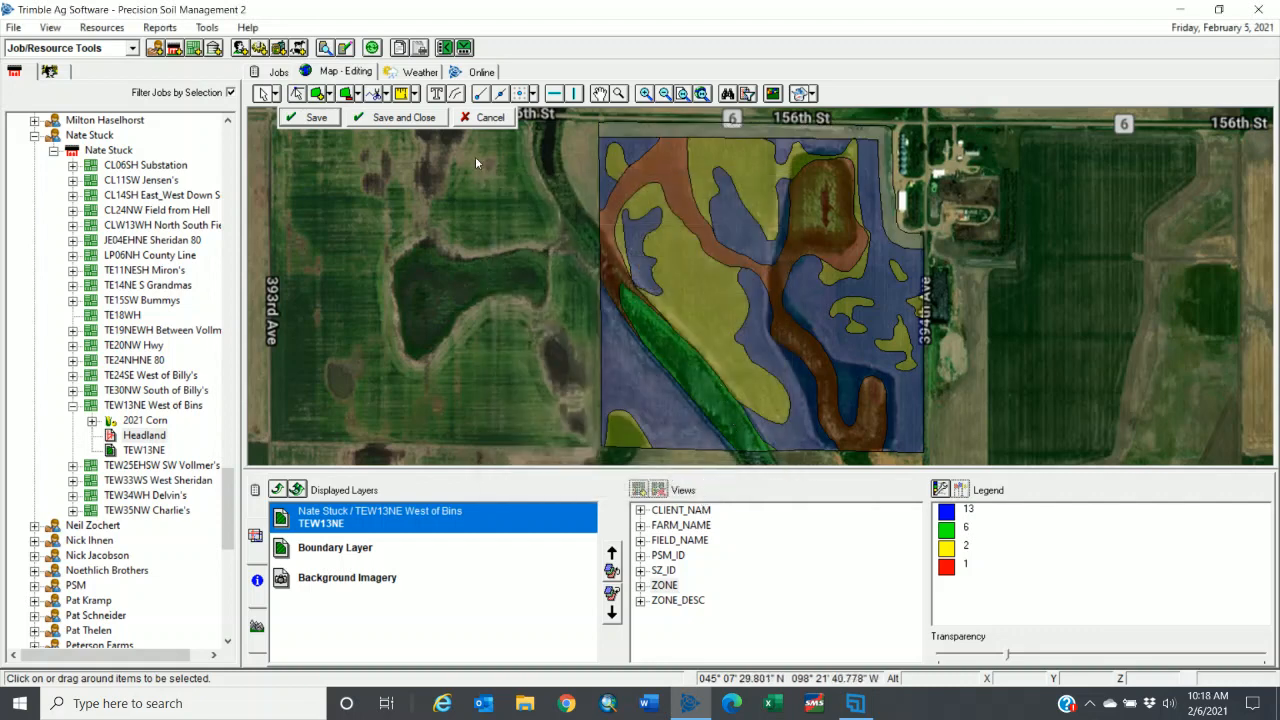
click(400, 118)
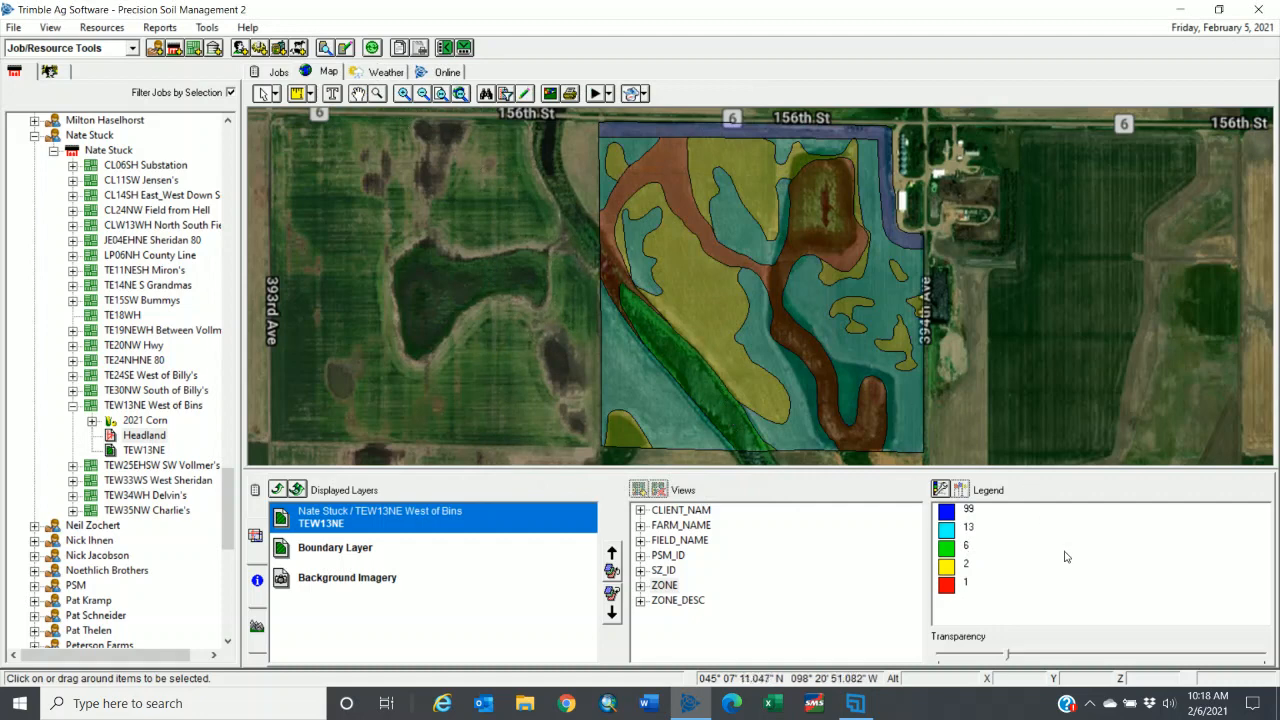
Add the range count and histogram to the ZONE legend of the TEW13NE layer.
click(941, 489)
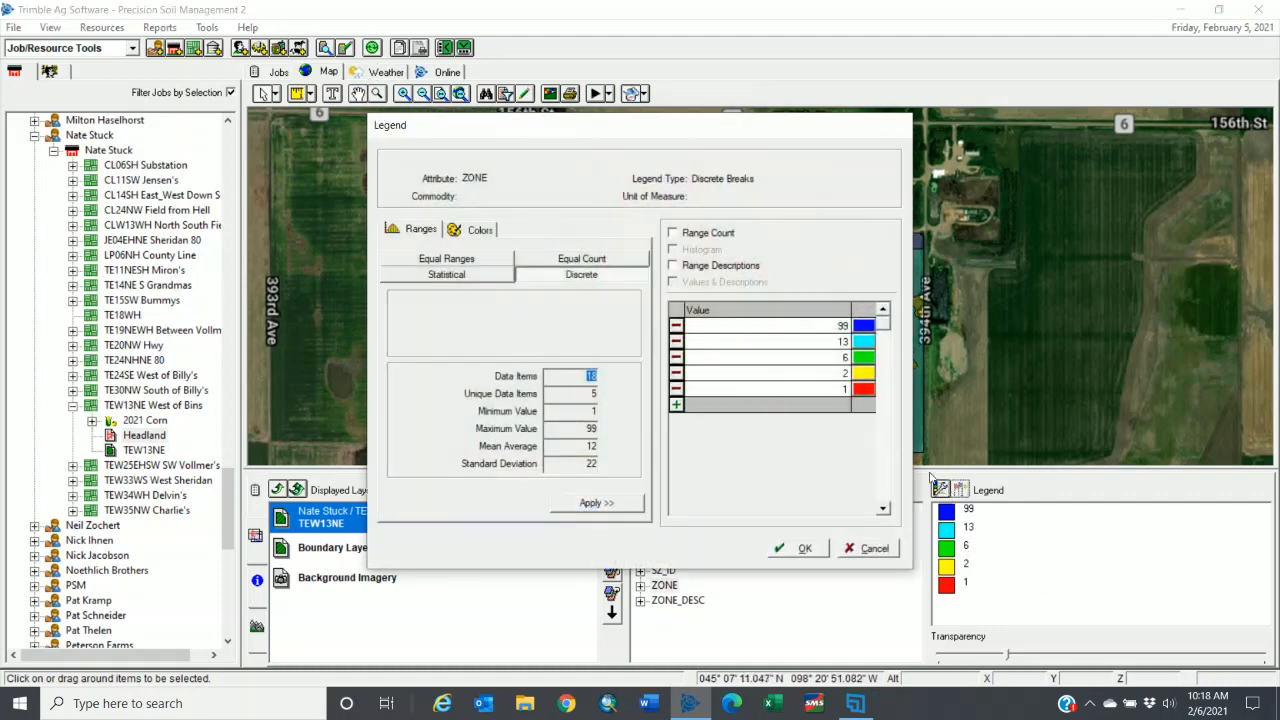
click(673, 232)
click(673, 249)
click(805, 548)
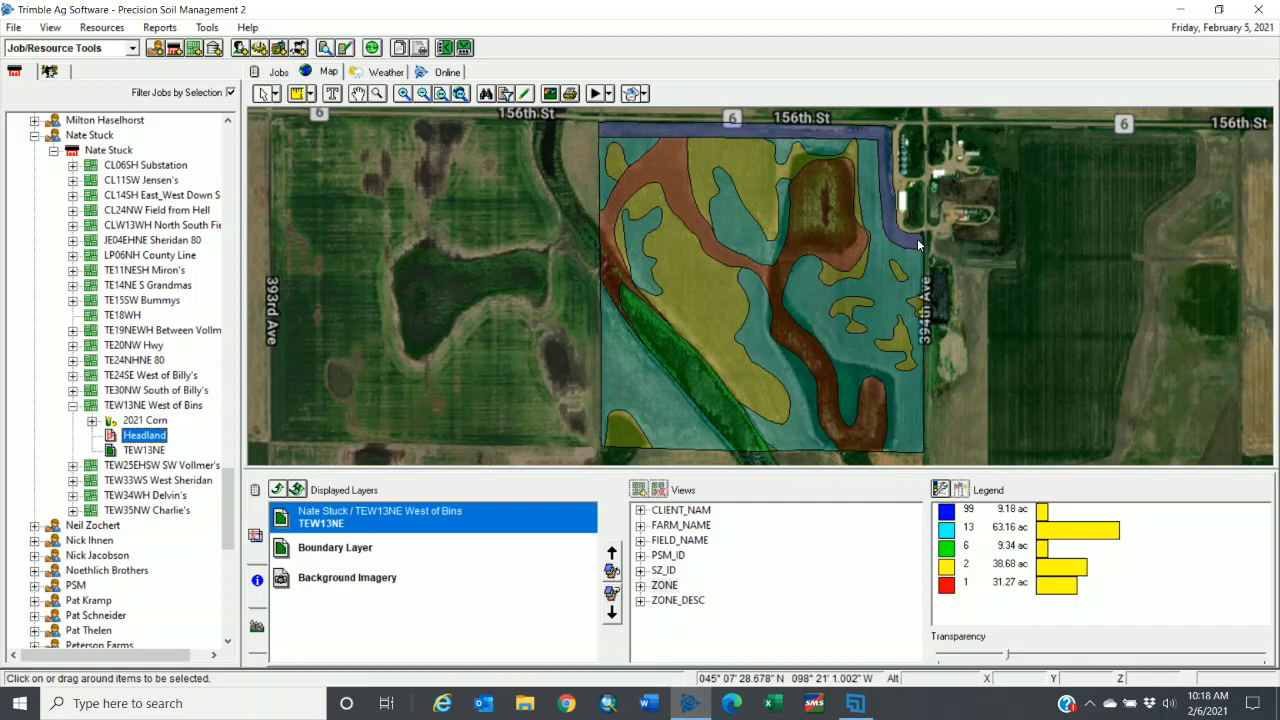
click(855, 703)
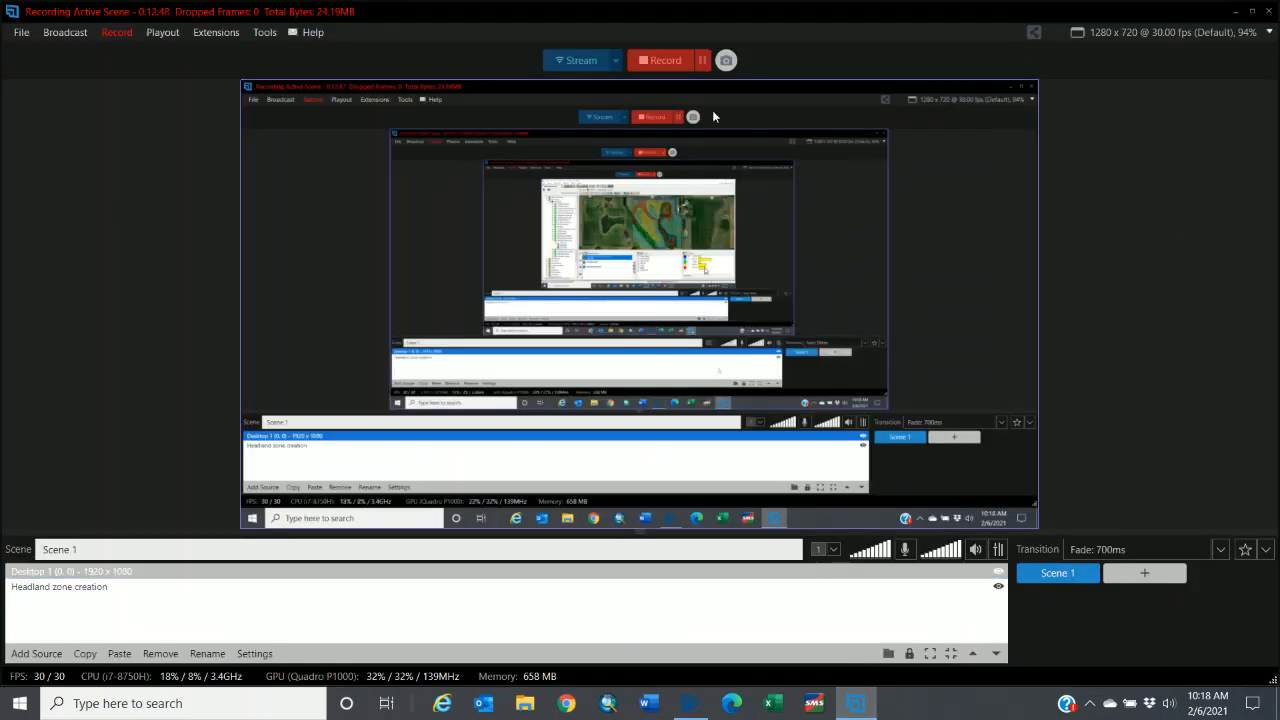